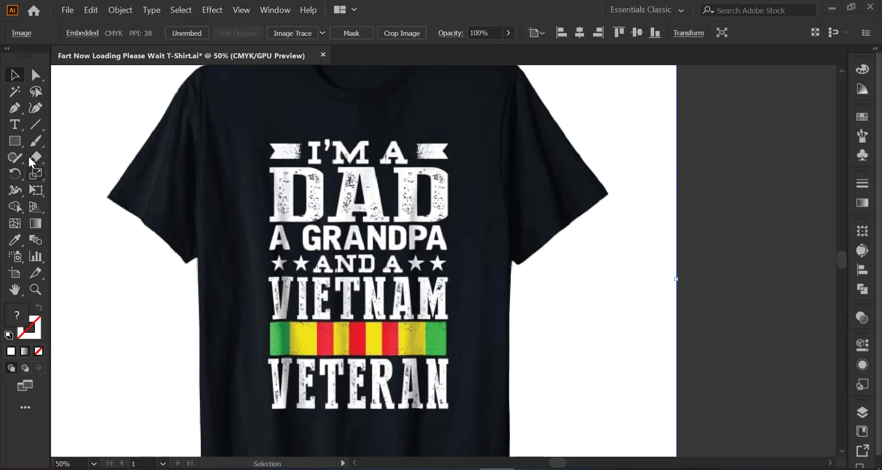
- Type the word DAD on the canvas above the shirt
{"action": "left_click", "coordinate": [15, 124]}
{"action": "scroll", "coordinate": [524, 234], "scroll_direction": "up", "scroll_amount": 2}
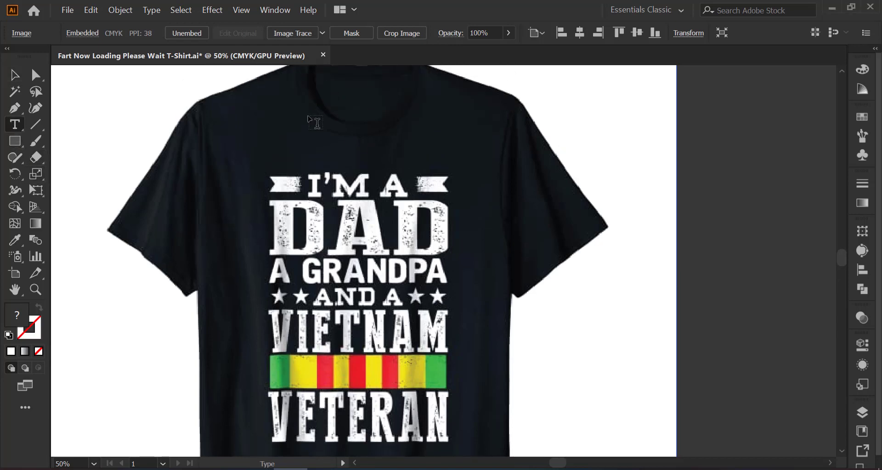
{"action": "left_click", "coordinate": [279, 105]}
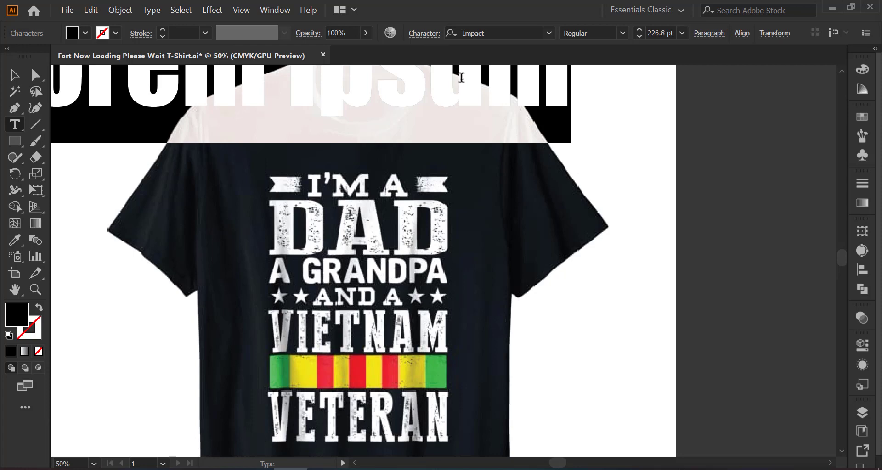
{"action": "type", "text": "D"}
{"action": "scroll", "coordinate": [462, 77], "scroll_direction": "up", "scroll_amount": 3}
{"action": "type", "text": "A"}
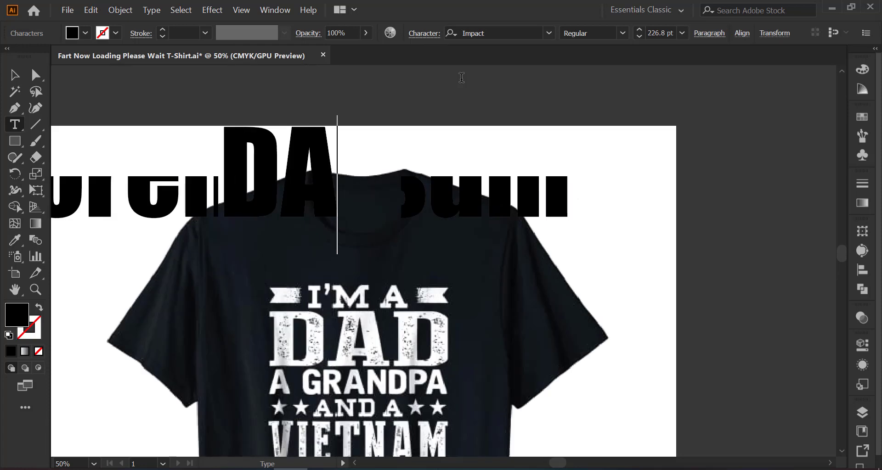
{"action": "type", "text": "F"}
{"action": "key", "text": "BackSpace"}
{"action": "type", "text": "D"}
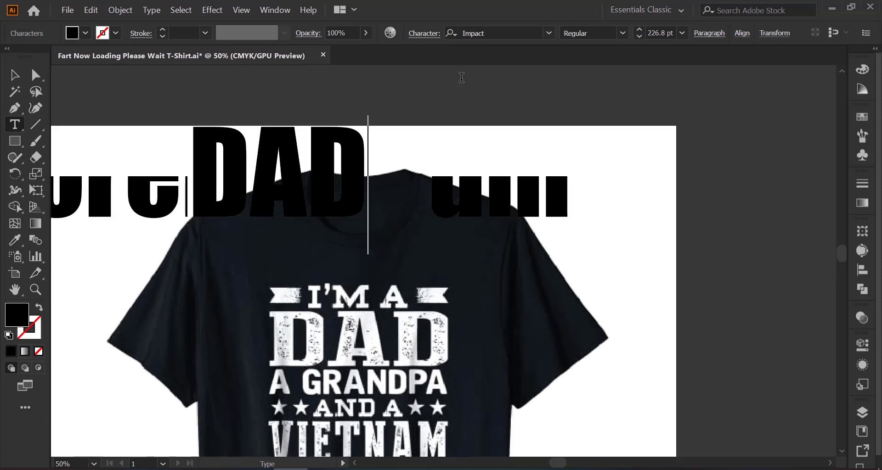
- Give the DAD text a red fill and the Press Style Serif font
{"action": "left_click", "coordinate": [15, 75]}
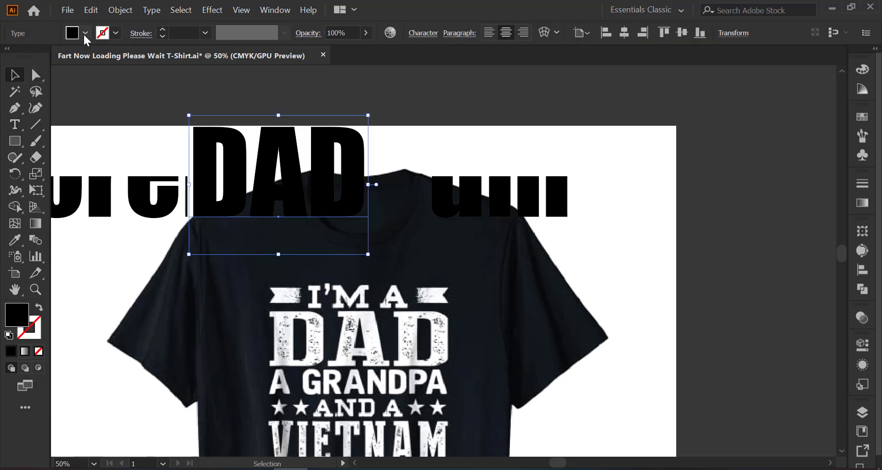
{"action": "left_click", "coordinate": [85, 33]}
{"action": "left_click", "coordinate": [48, 64]}
{"action": "left_click", "coordinate": [86, 33]}
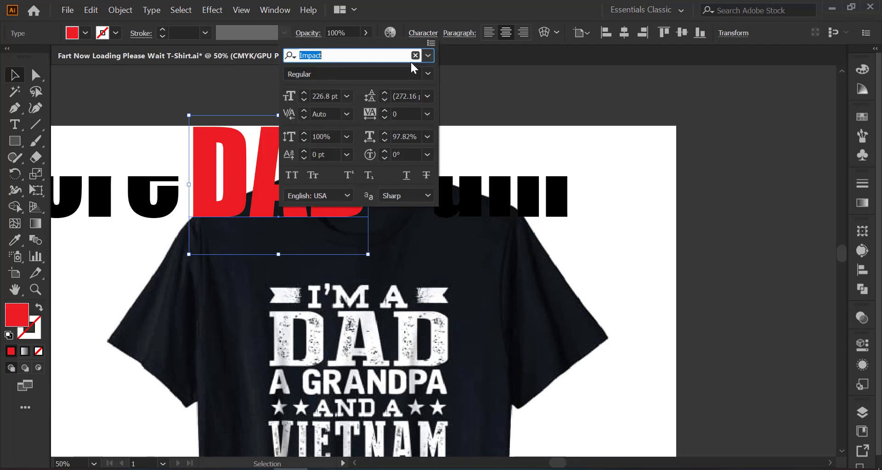
{"action": "type", "text": "Press Style Serif"}
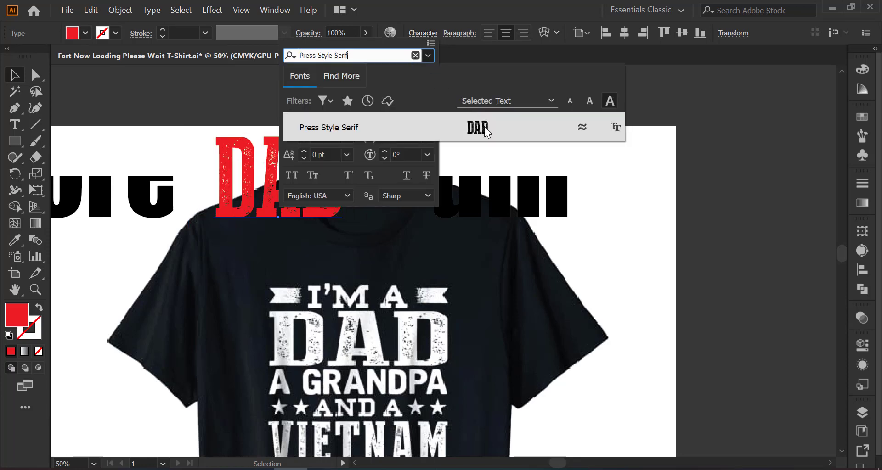
{"action": "left_click", "coordinate": [484, 127]}
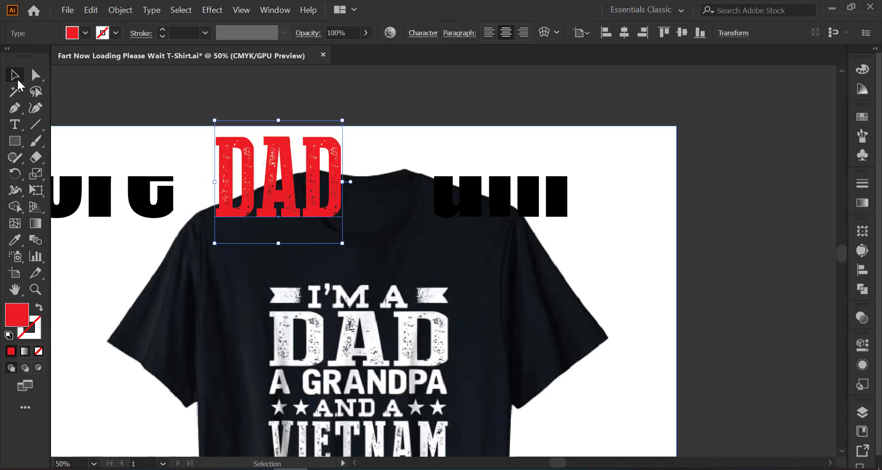
- Move the red DAD onto the shirt's DAD lettering and shorten it vertically
{"action": "left_click_drag", "start_coordinate": [309, 182], "coordinate": [385, 341]}
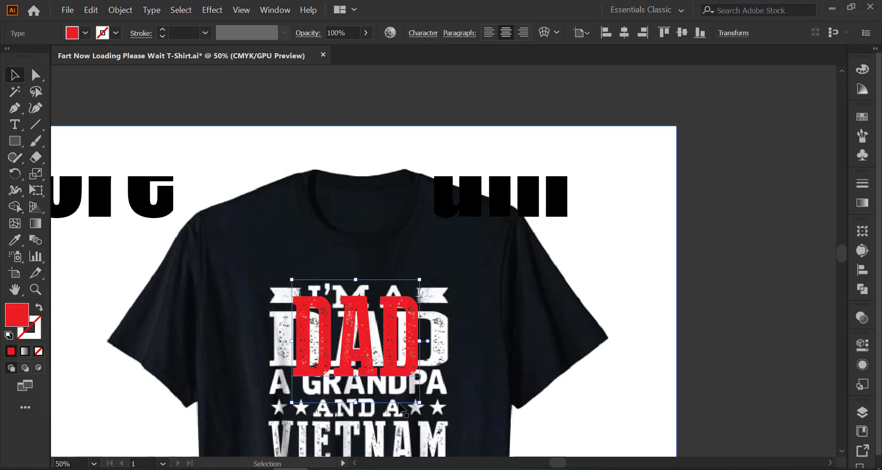
{"action": "scroll", "coordinate": [361, 386], "scroll_direction": "up", "scroll_amount": 1, "text": "alt"}
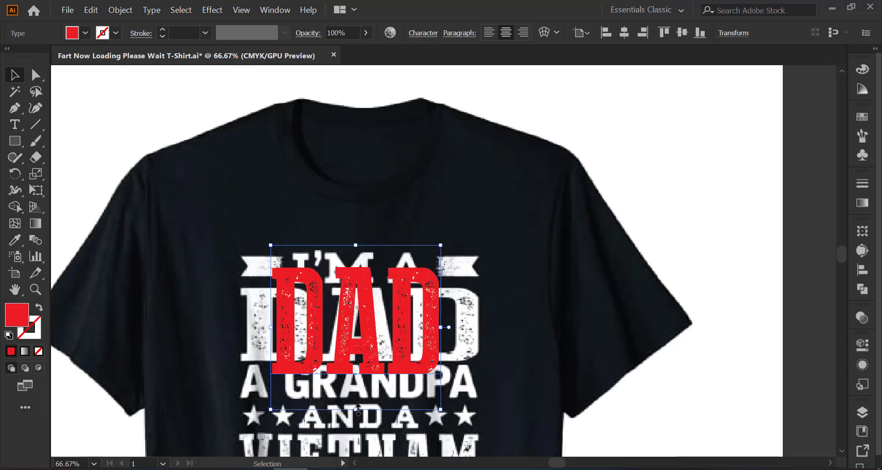
{"action": "left_click_drag", "start_coordinate": [357, 409], "coordinate": [356, 394]}
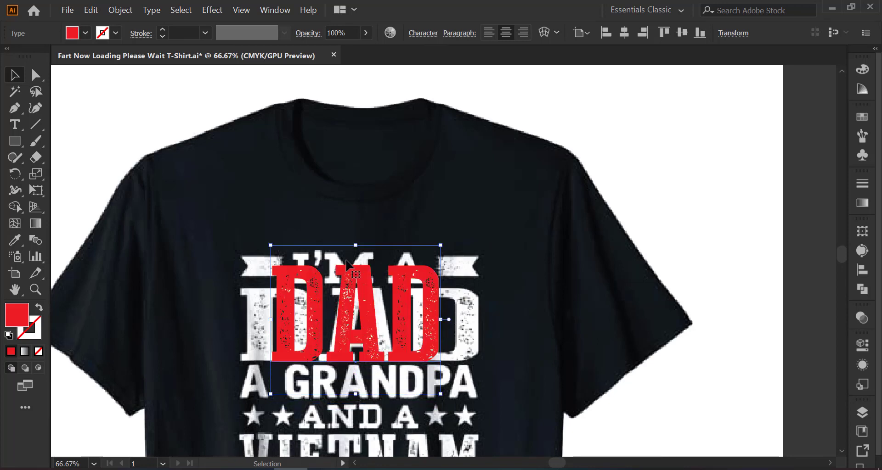
{"action": "left_click_drag", "start_coordinate": [356, 246], "coordinate": [360, 275]}
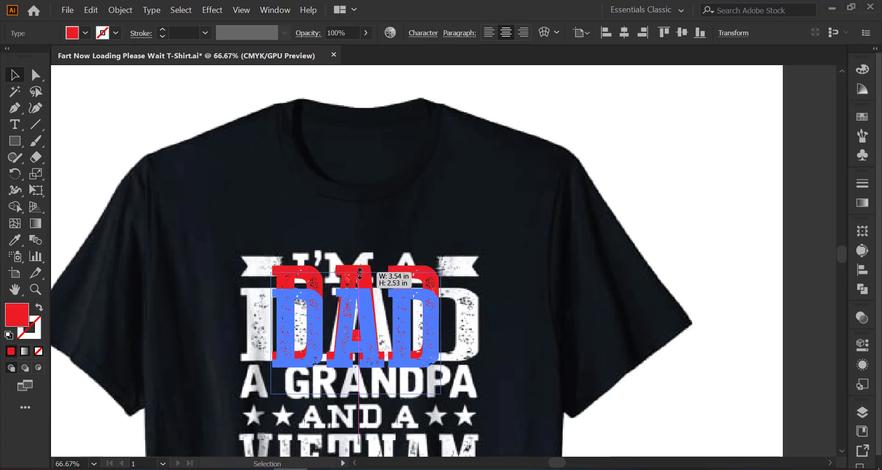
{"action": "left_click_drag", "start_coordinate": [360, 274], "coordinate": [359, 271]}
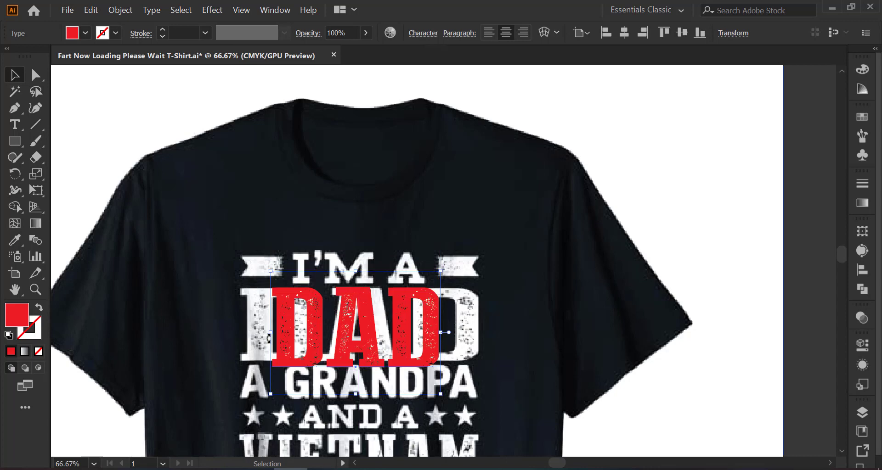
- Widen and fine-tune DAD to about 5.04 in by 2.45 in over the shirt's DAD
{"action": "left_click_drag", "start_coordinate": [271, 333], "coordinate": [239, 333]}
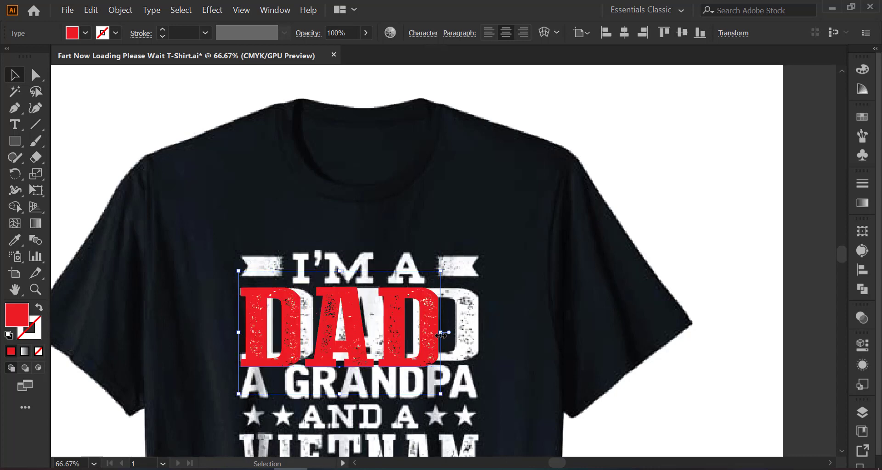
{"action": "left_click_drag", "start_coordinate": [441, 332], "coordinate": [483, 336]}
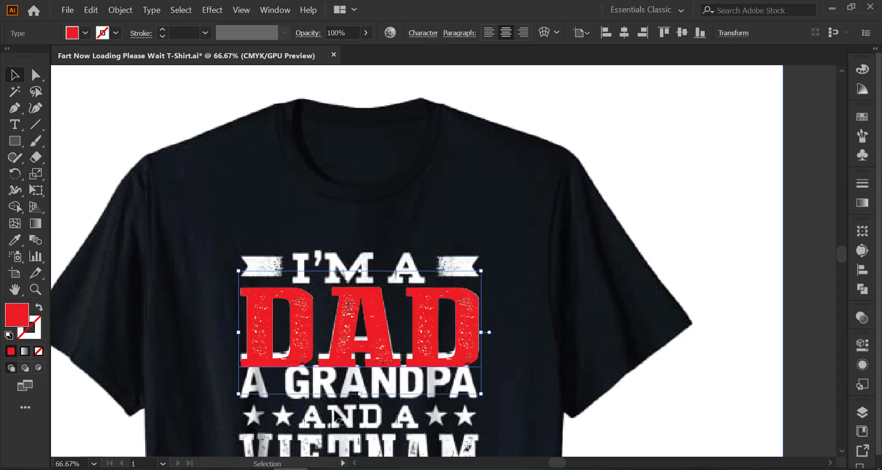
{"action": "left_click_drag", "start_coordinate": [359, 395], "coordinate": [359, 386]}
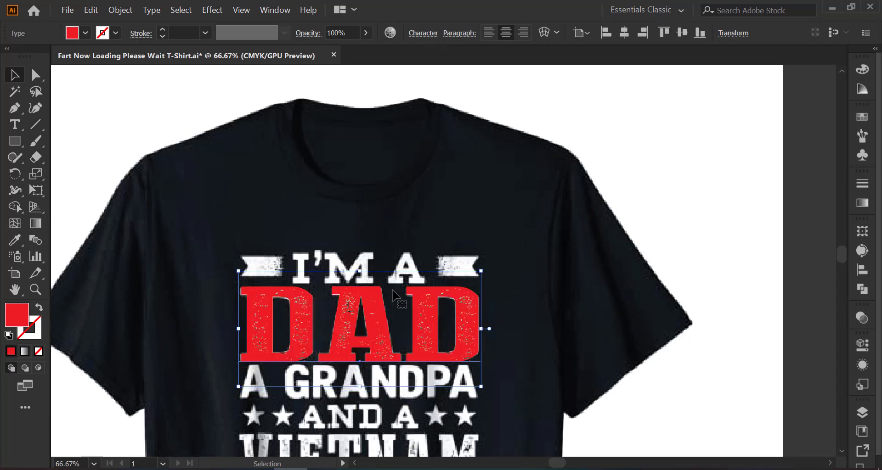
{"action": "left_click_drag", "start_coordinate": [360, 272], "coordinate": [360, 273]}
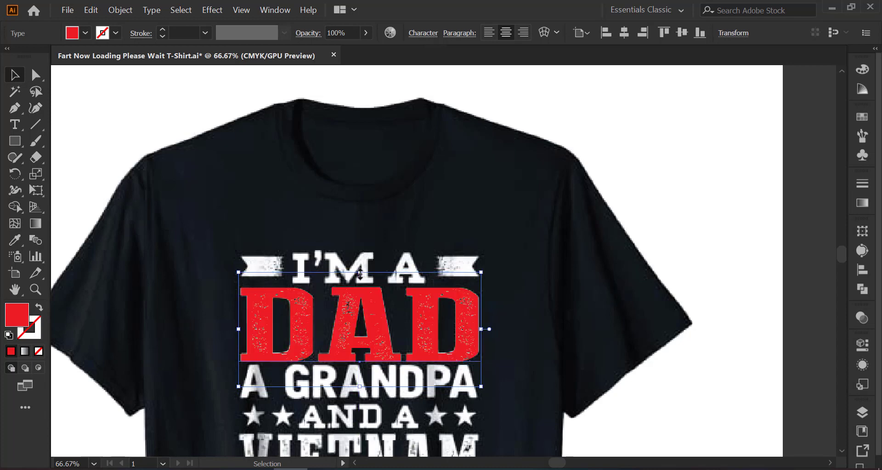
{"action": "left_click", "coordinate": [12, 125]}
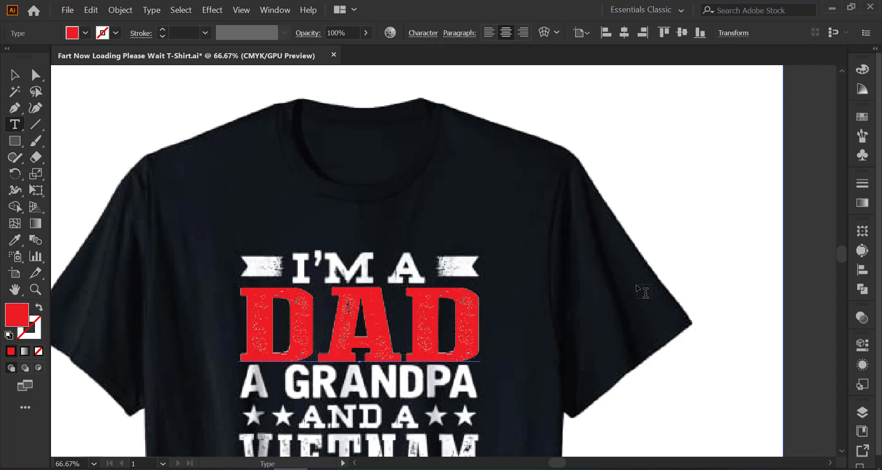
- Type VIETNAM beside the shirt's VIETNAM row in 226.8 pt Press Style Serif
{"action": "scroll", "coordinate": [644, 292], "scroll_direction": "down", "scroll_amount": 1}
{"action": "scroll", "coordinate": [644, 294], "scroll_direction": "down", "scroll_amount": 3}
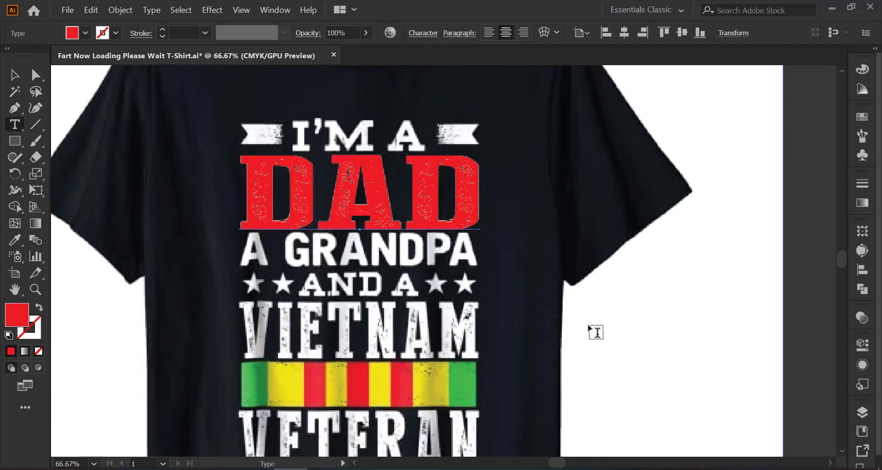
{"action": "scroll", "coordinate": [596, 337], "scroll_direction": "down", "scroll_amount": 2}
{"action": "left_click", "coordinate": [535, 339]}
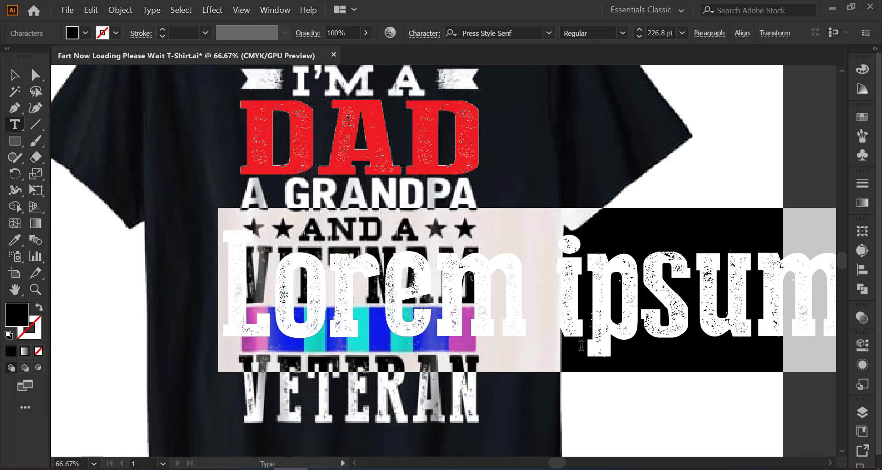
{"action": "type", "text": "V"}
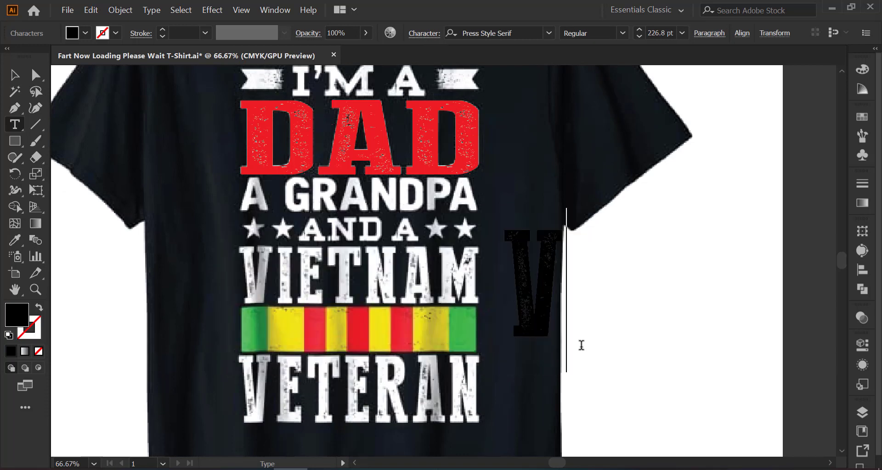
{"action": "type", "text": "I"}
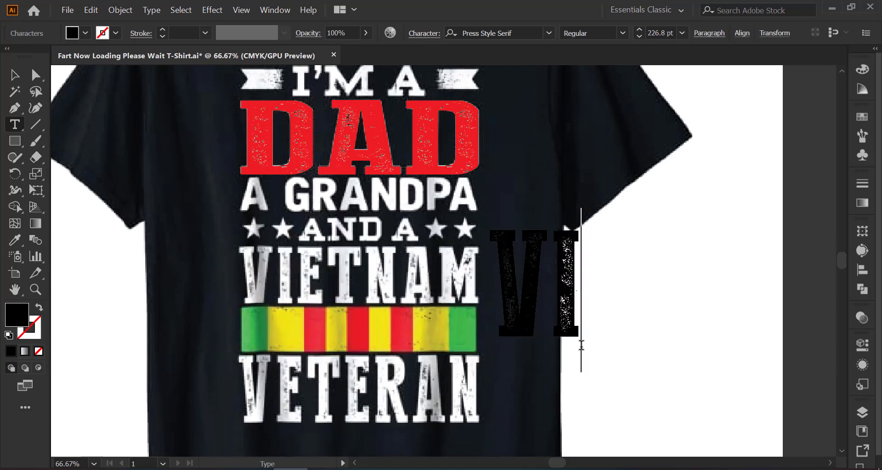
{"action": "type", "text": "ET"}
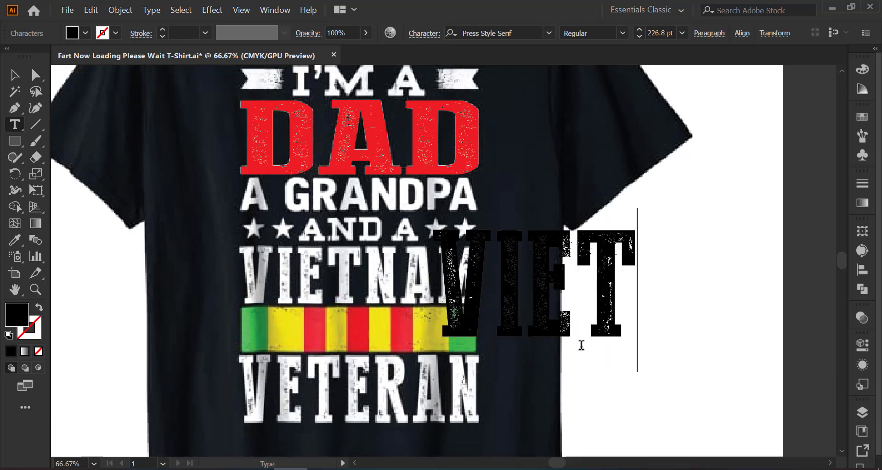
{"action": "type", "text": "NAM"}
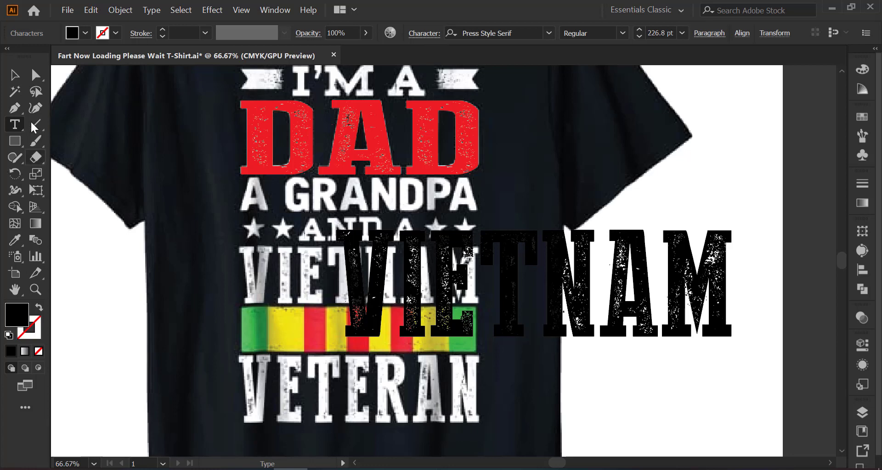
{"action": "left_click", "coordinate": [11, 81]}
- Copy DAD's red distressed style onto VIETNAM and move it over the shirt's VIETNAM row
{"action": "left_click", "coordinate": [15, 240]}
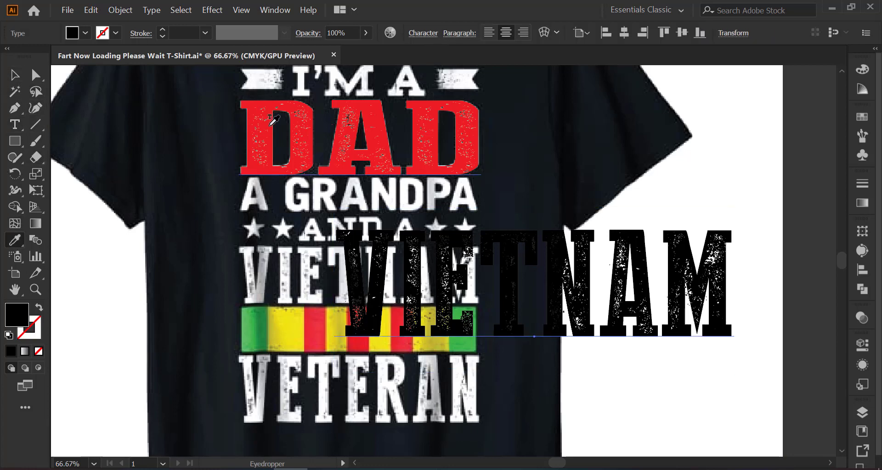
{"action": "left_click", "coordinate": [275, 120]}
{"action": "left_click", "coordinate": [15, 75]}
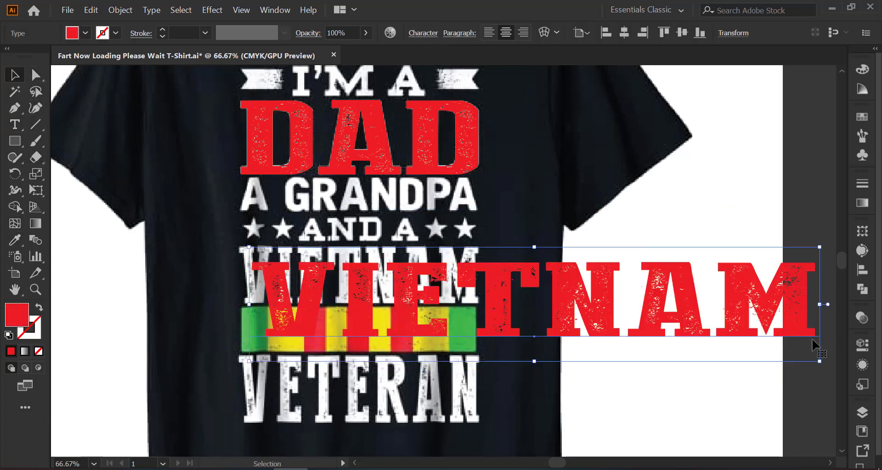
{"action": "left_click_drag", "start_coordinate": [820, 362], "coordinate": [758, 328]}
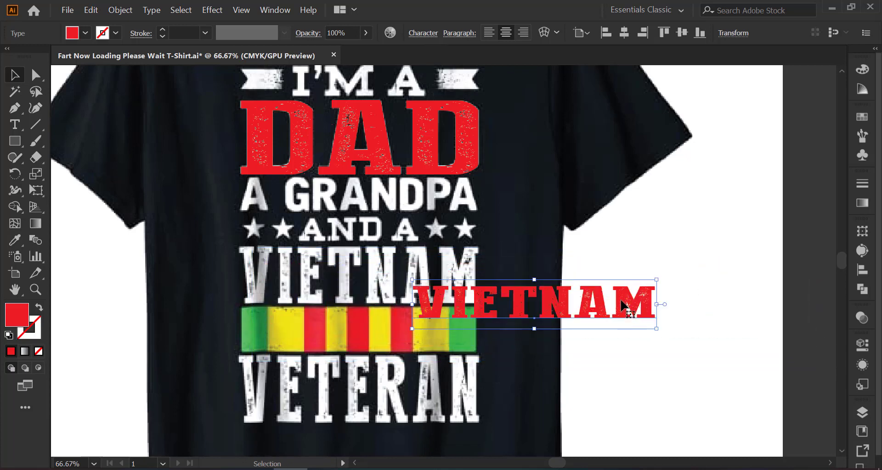
{"action": "mouse_move", "coordinate": [604, 304]}
{"action": "left_mouse_down"}
{"action": "mouse_move", "coordinate": [466, 274]}
{"action": "mouse_move", "coordinate": [439, 281]}
{"action": "left_mouse_up"}
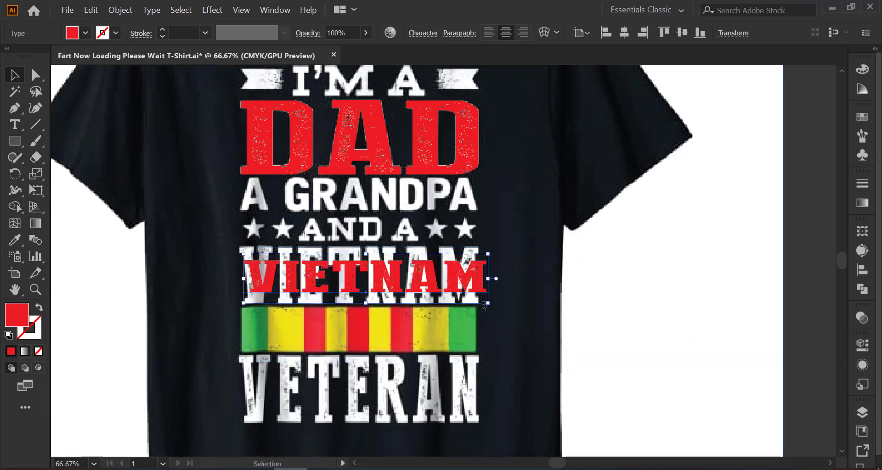
- Resize VIETNAM to about 5.03 in by 1.74 in, covering the original lettering
{"action": "left_click_drag", "start_coordinate": [488, 304], "coordinate": [492, 304]}
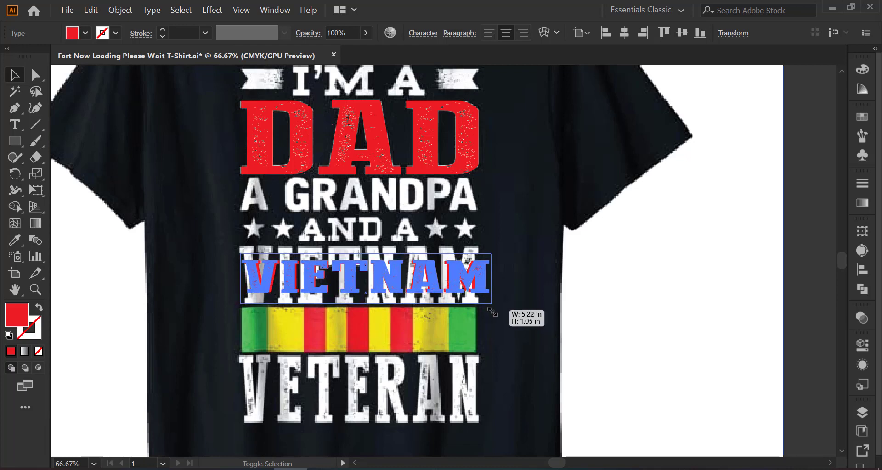
{"action": "scroll", "coordinate": [368, 294], "scroll_direction": "up", "scroll_amount": 1}
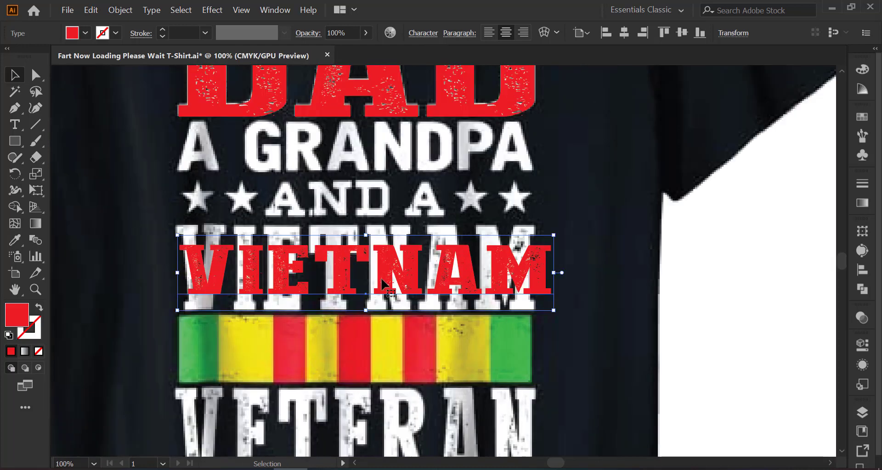
{"action": "left_click_drag", "start_coordinate": [389, 268], "coordinate": [383, 249]}
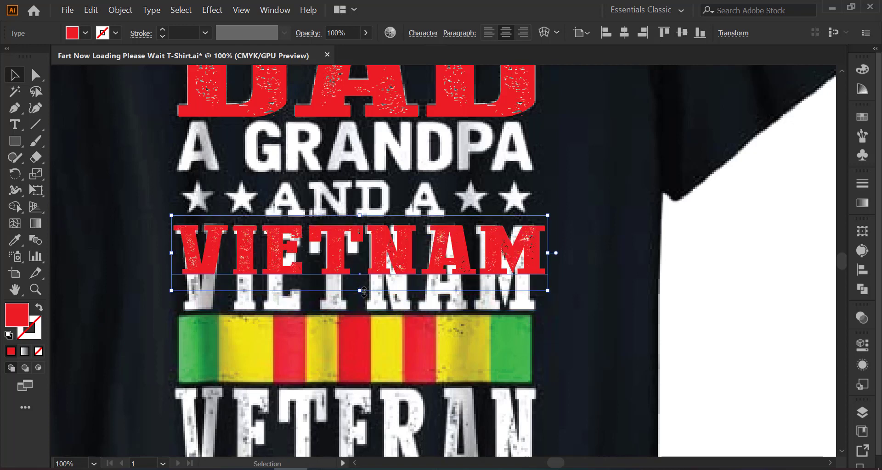
{"action": "left_click_drag", "start_coordinate": [363, 292], "coordinate": [366, 336]}
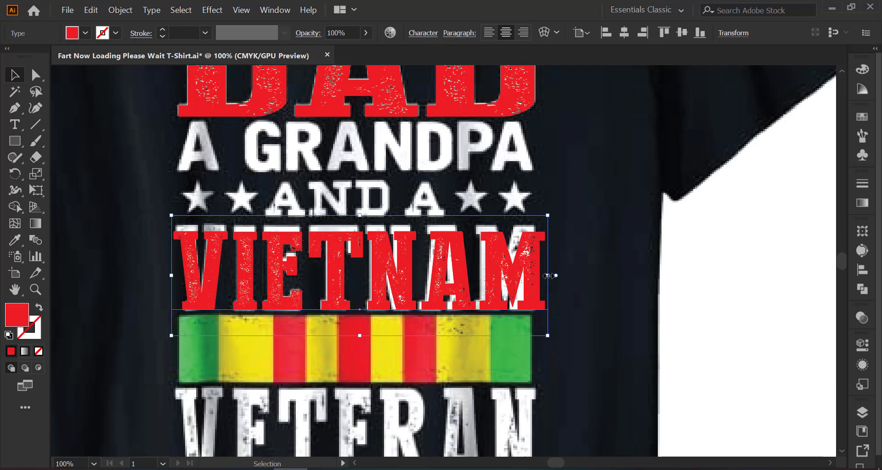
{"action": "left_click_drag", "start_coordinate": [546, 275], "coordinate": [542, 276]}
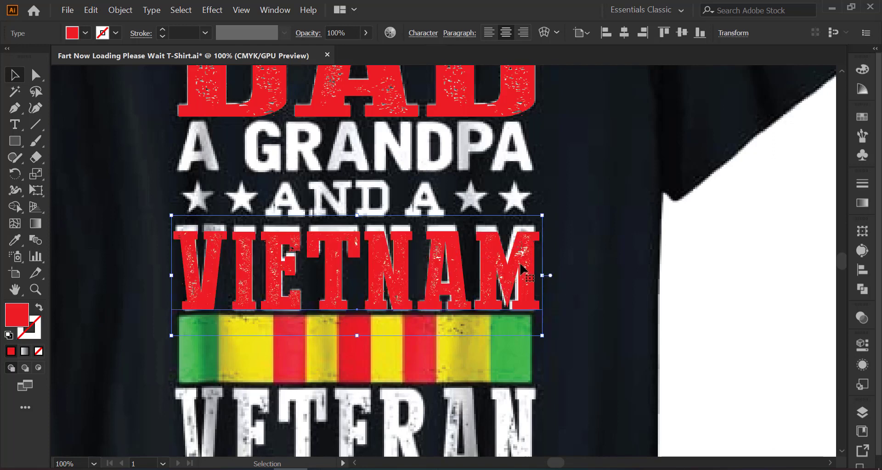
{"action": "left_click_drag", "start_coordinate": [543, 336], "coordinate": [539, 335]}
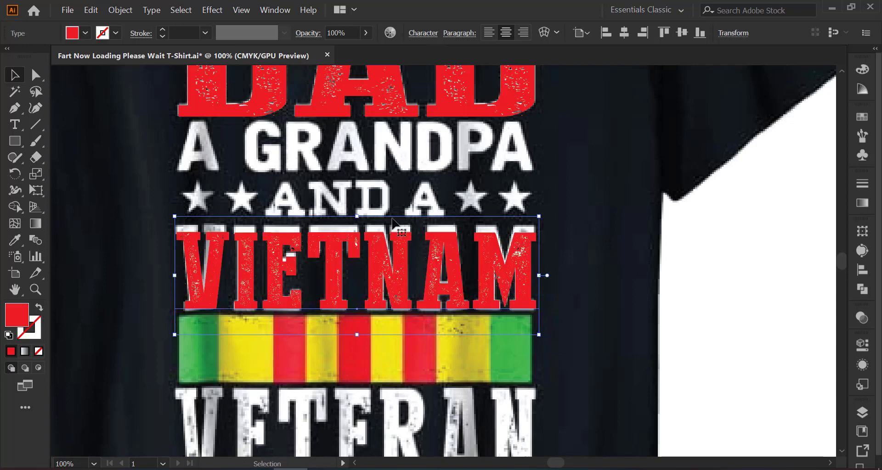
{"action": "left_click_drag", "start_coordinate": [356, 216], "coordinate": [354, 209]}
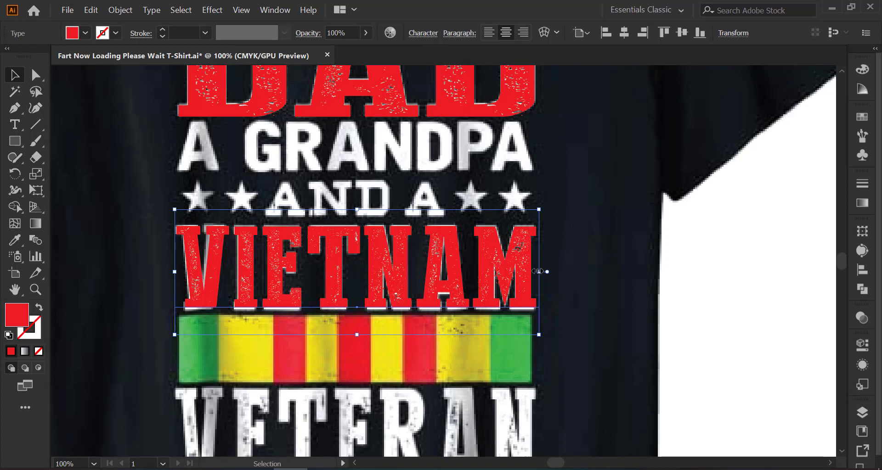
{"action": "left_click_drag", "start_coordinate": [539, 272], "coordinate": [538, 272]}
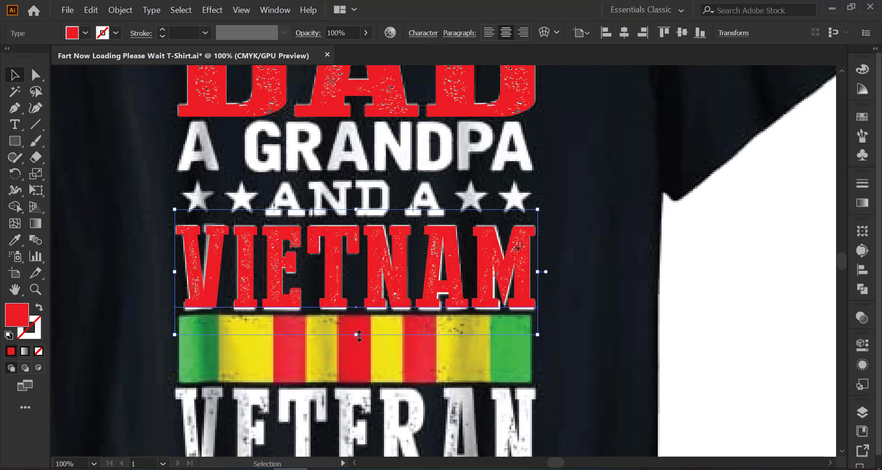
{"action": "left_click_drag", "start_coordinate": [359, 336], "coordinate": [360, 337]}
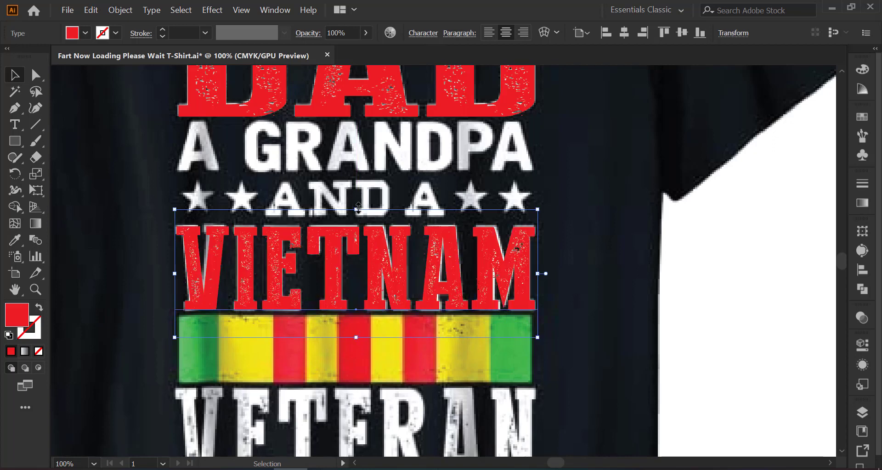
{"action": "left_click_drag", "start_coordinate": [359, 209], "coordinate": [358, 207]}
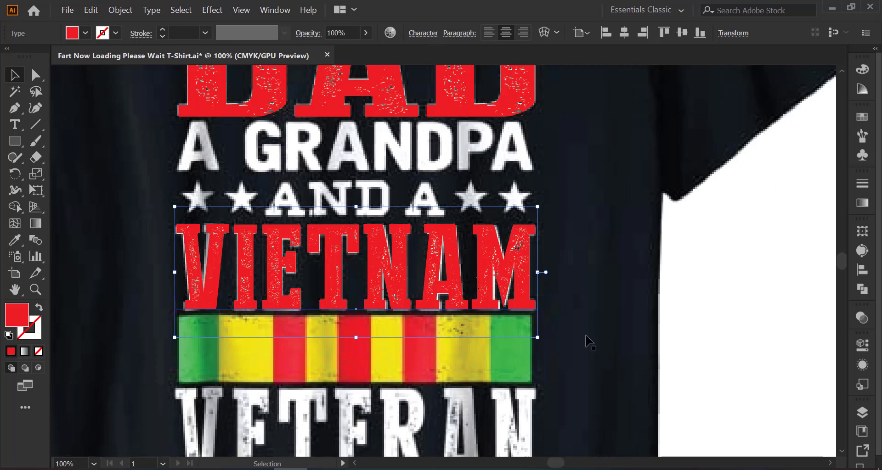
{"action": "scroll", "coordinate": [588, 342], "scroll_direction": "down", "scroll_amount": 1}
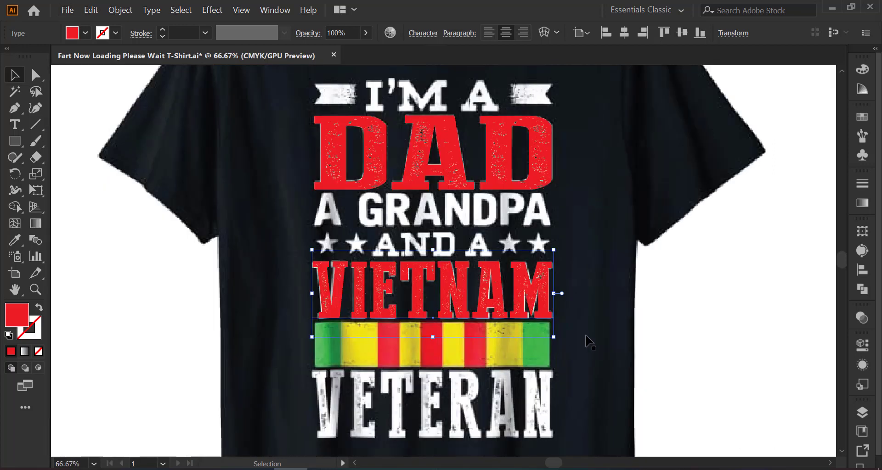
- Type VETERAN on the canvas just below the shirt's VETERAN row
{"action": "scroll", "coordinate": [588, 342], "scroll_direction": "down", "scroll_amount": 2}
{"action": "key", "text": "t"}
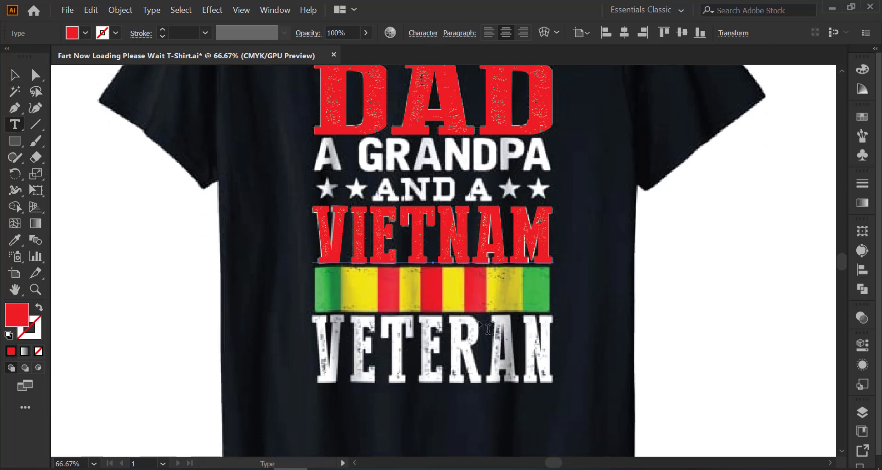
{"action": "scroll", "coordinate": [488, 329], "scroll_direction": "down", "scroll_amount": 2}
{"action": "left_click", "coordinate": [421, 382]}
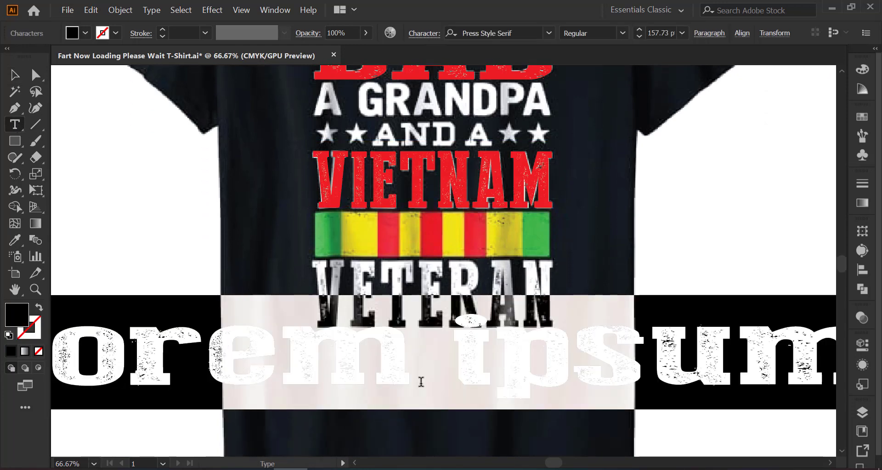
{"action": "type", "text": "V"}
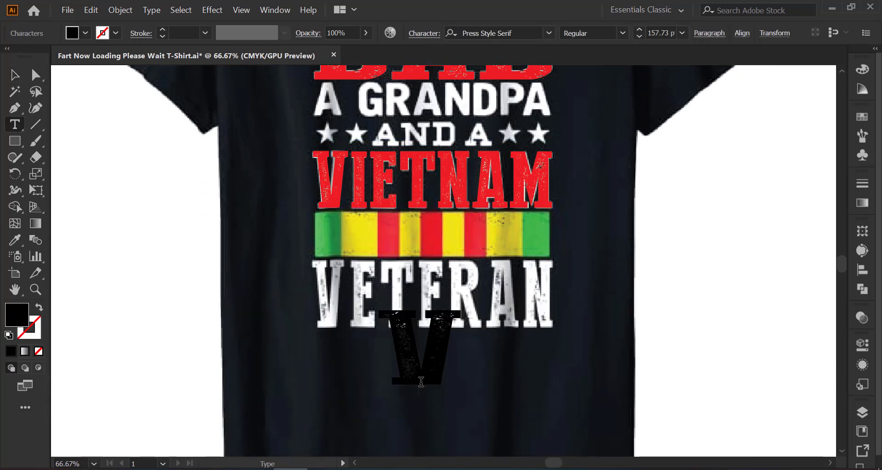
{"action": "type", "text": "E"}
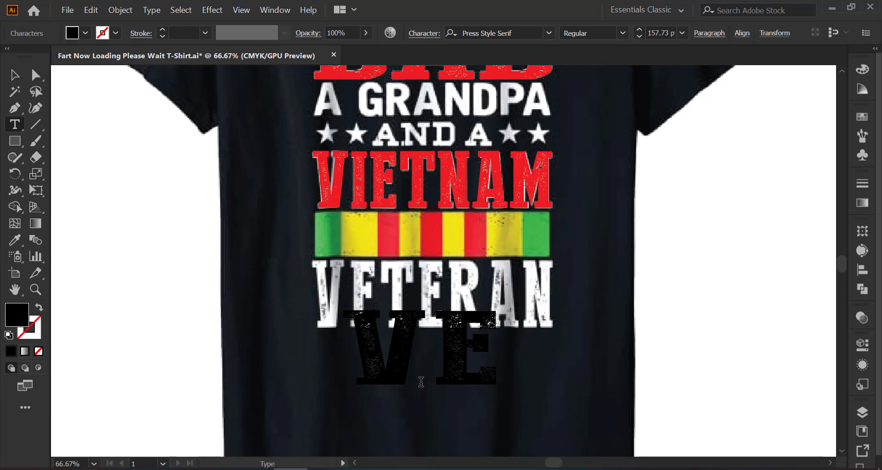
{"action": "type", "text": "TE"}
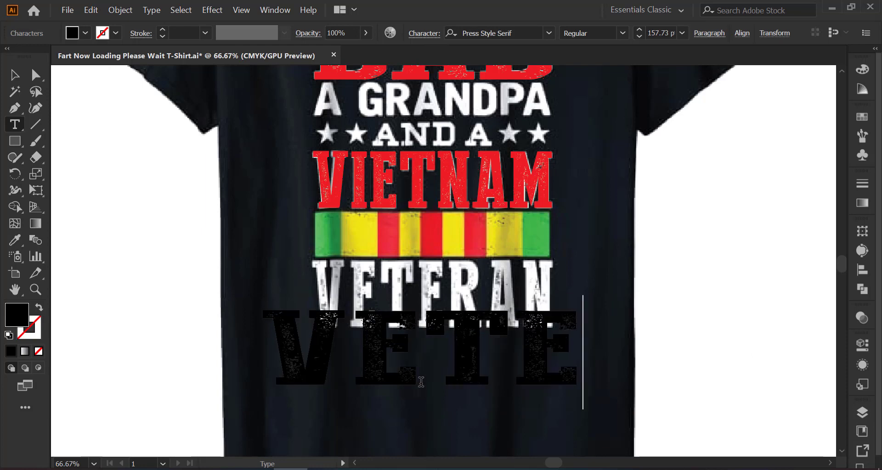
{"action": "type", "text": "RAN"}
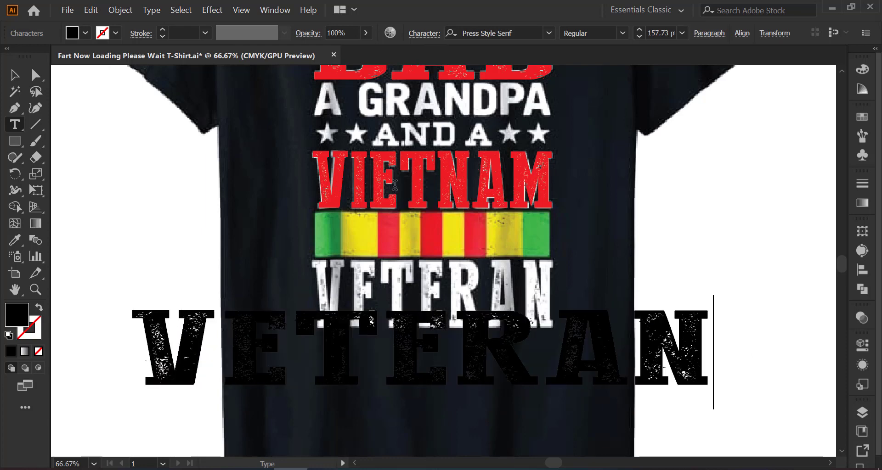
{"action": "left_click", "coordinate": [14, 75]}
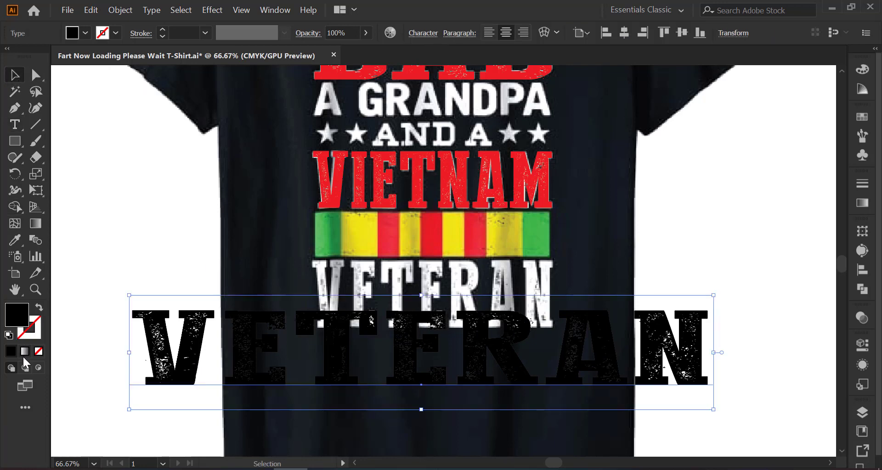
- Copy VIETNAM's red style onto VETERAN and move it over the original VETERAN
{"action": "left_click", "coordinate": [15, 239]}
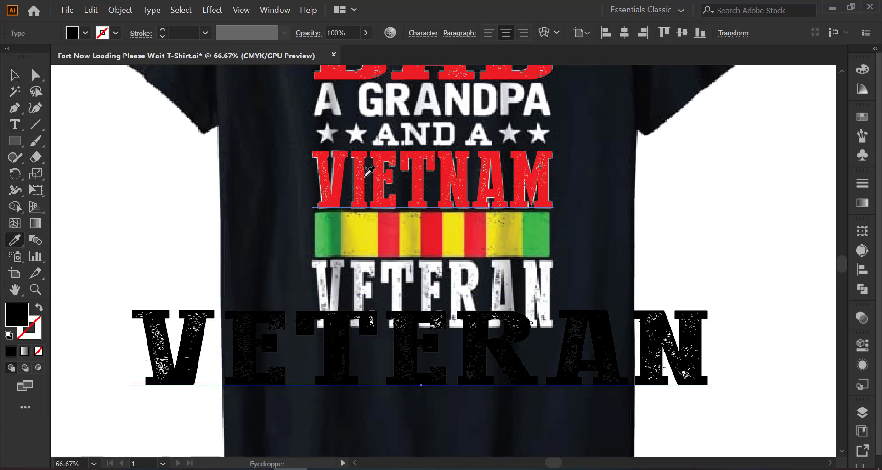
{"action": "left_click", "coordinate": [366, 175]}
{"action": "left_click", "coordinate": [14, 75]}
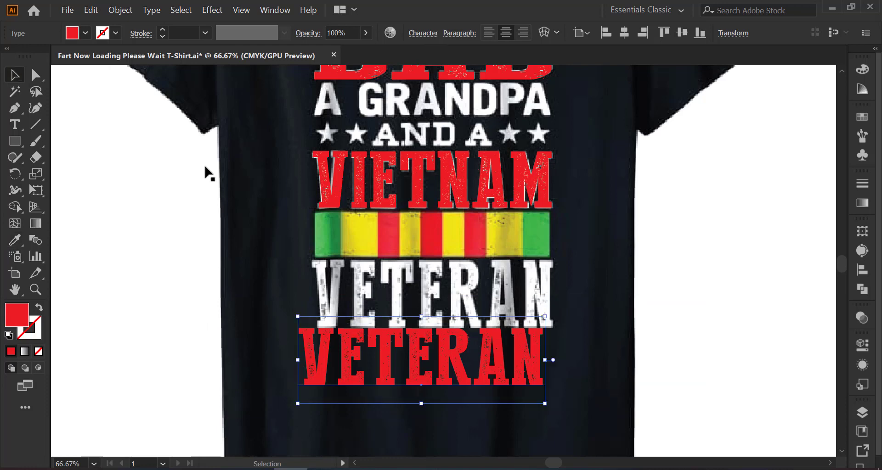
{"action": "left_click_drag", "start_coordinate": [456, 352], "coordinate": [467, 290]}
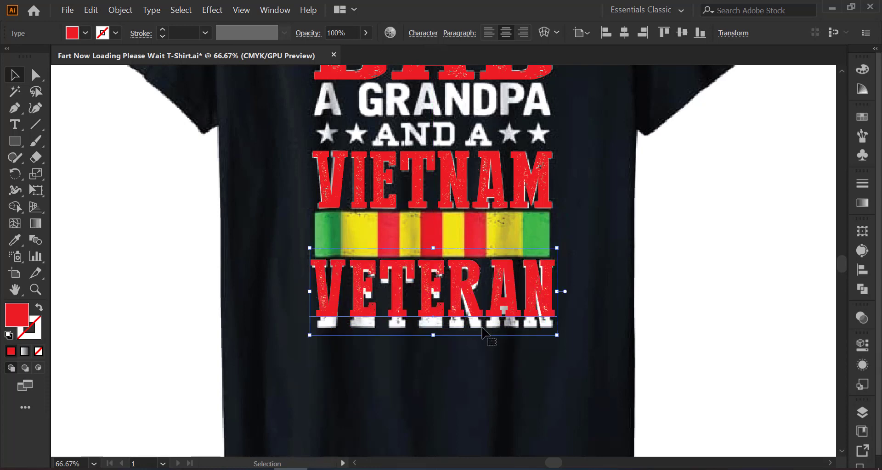
- Adjust VETERAN's top and bottom edges to cover the original row beneath the ribbon
{"action": "left_click_drag", "start_coordinate": [433, 336], "coordinate": [437, 352]}
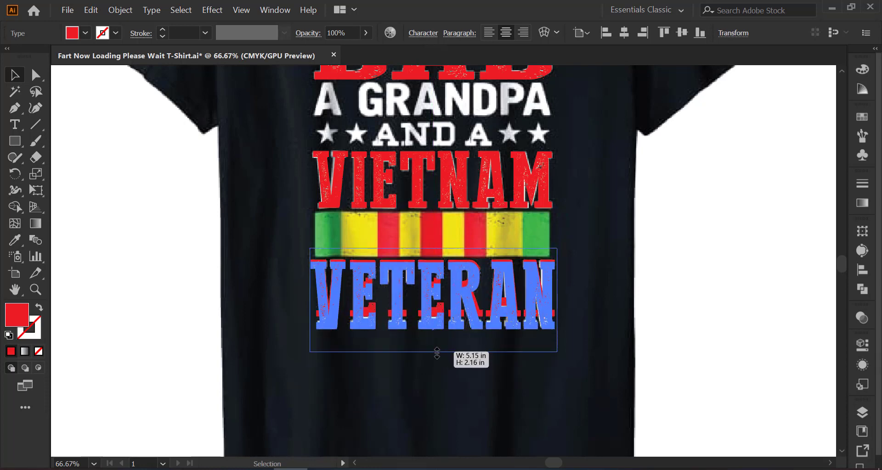
{"action": "left_click_drag", "start_coordinate": [437, 352], "coordinate": [437, 351]}
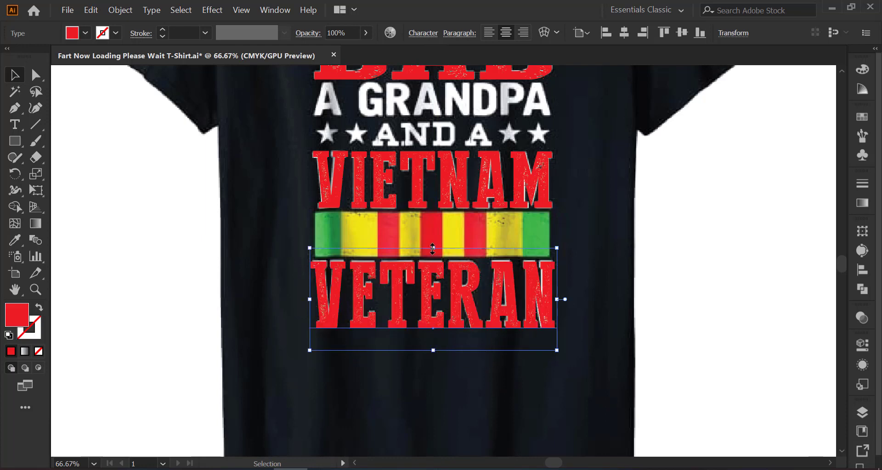
{"action": "left_click_drag", "start_coordinate": [432, 249], "coordinate": [432, 249]}
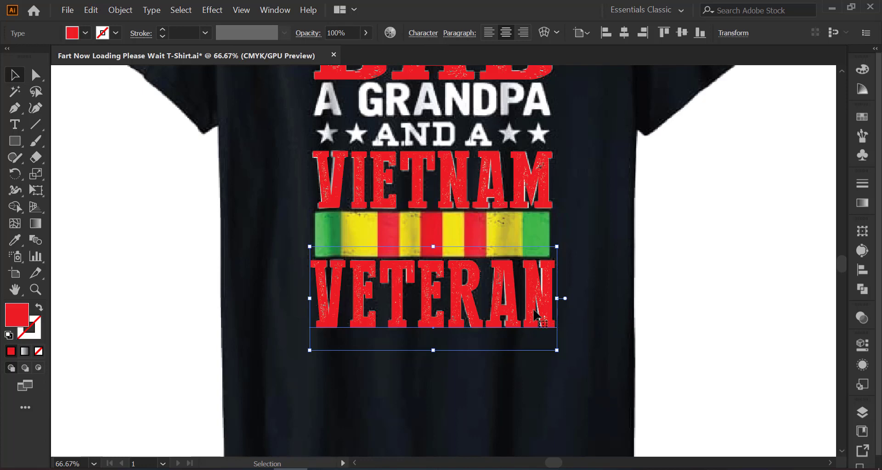
{"action": "left_click", "coordinate": [714, 275]}
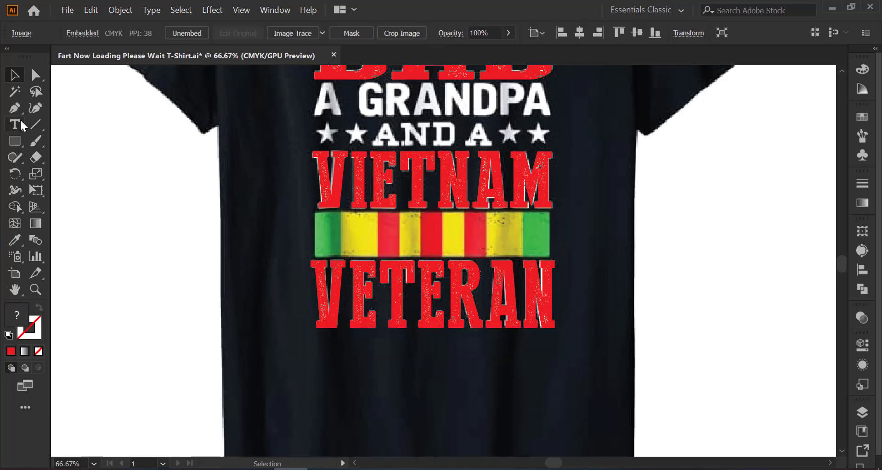
- Draw a no-fill rectangle about 4.91 in by 0.94 in outlining the ribbon stripe
{"action": "left_click", "coordinate": [14, 141]}
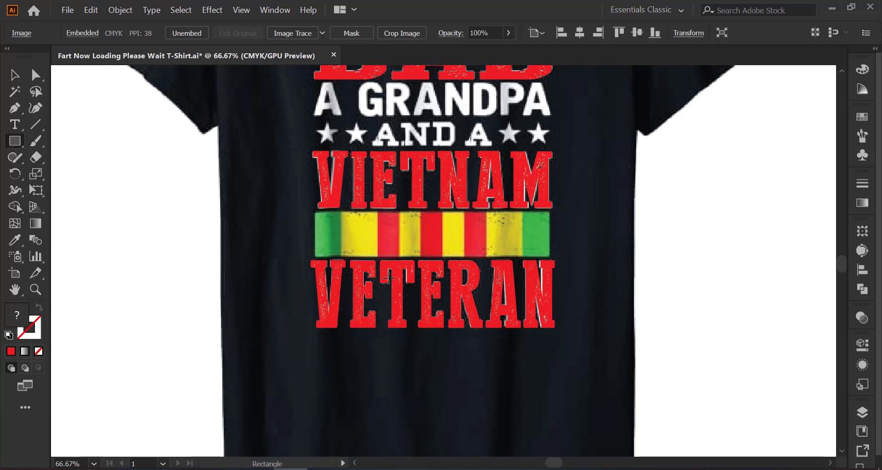
{"action": "scroll", "coordinate": [341, 237], "scroll_direction": "up", "scroll_amount": 2, "text": "alt"}
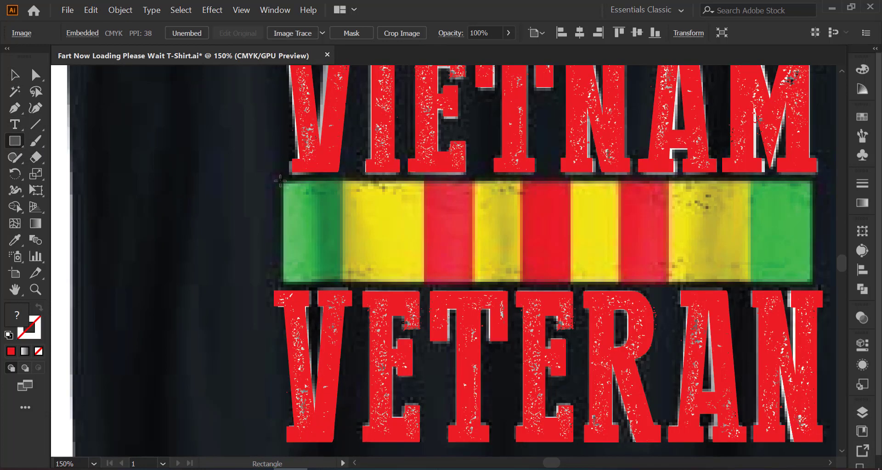
{"action": "left_click_drag", "start_coordinate": [281, 180], "coordinate": [814, 283]}
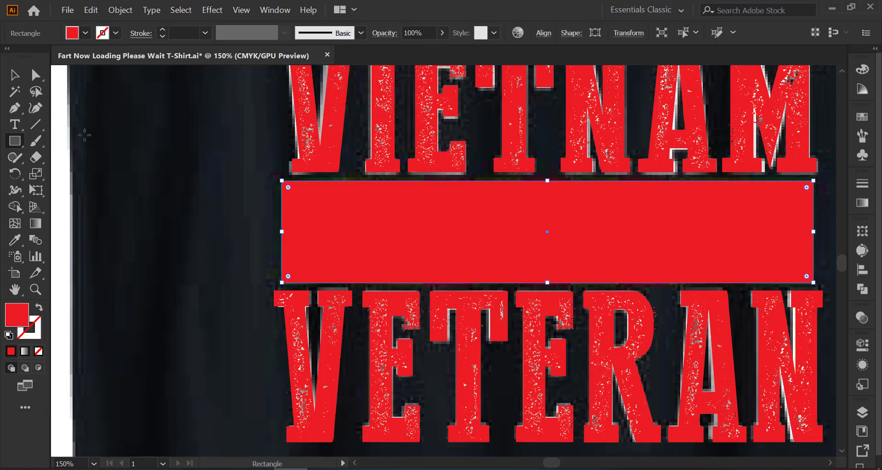
{"action": "left_click", "coordinate": [86, 33]}
{"action": "left_click", "coordinate": [9, 55]}
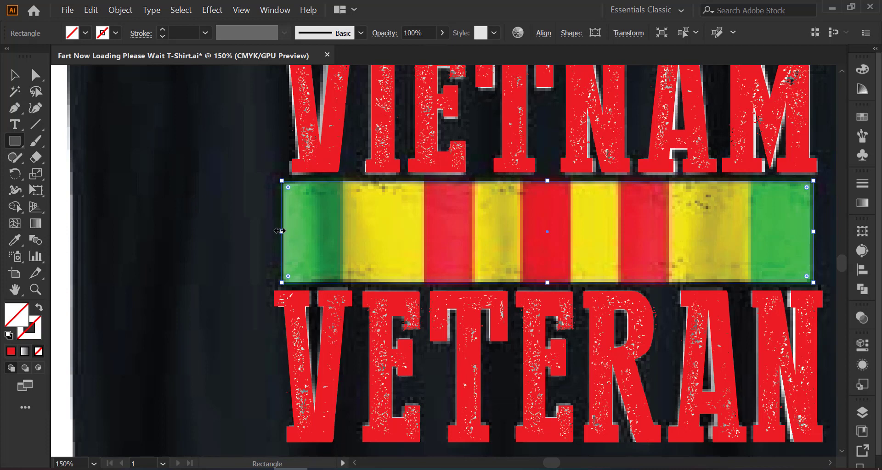
{"action": "left_click_drag", "start_coordinate": [280, 231], "coordinate": [284, 231]}
{"action": "key", "text": "p"}
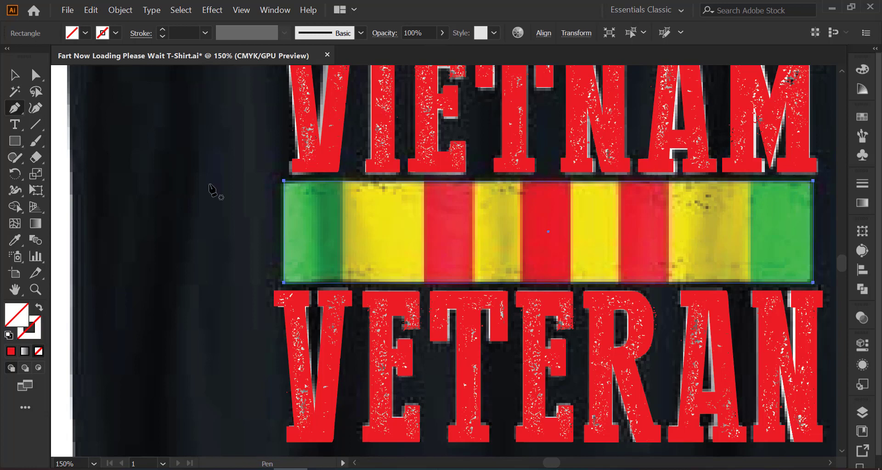
- Draw vertical pen lines down the first four colour-band boundaries of the ribbon
{"action": "scroll", "coordinate": [343, 212], "scroll_direction": "up", "scroll_amount": 1}
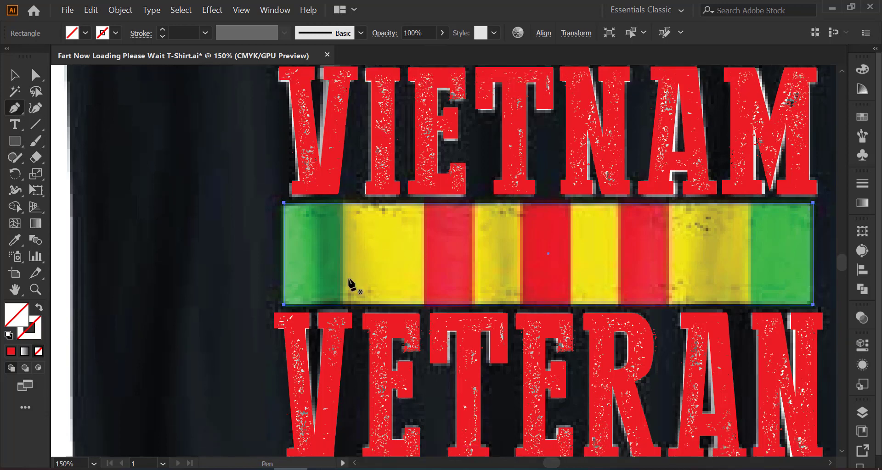
{"action": "scroll", "coordinate": [347, 275], "scroll_direction": "down", "scroll_amount": 1}
{"action": "scroll", "coordinate": [340, 255], "scroll_direction": "up", "scroll_amount": 1}
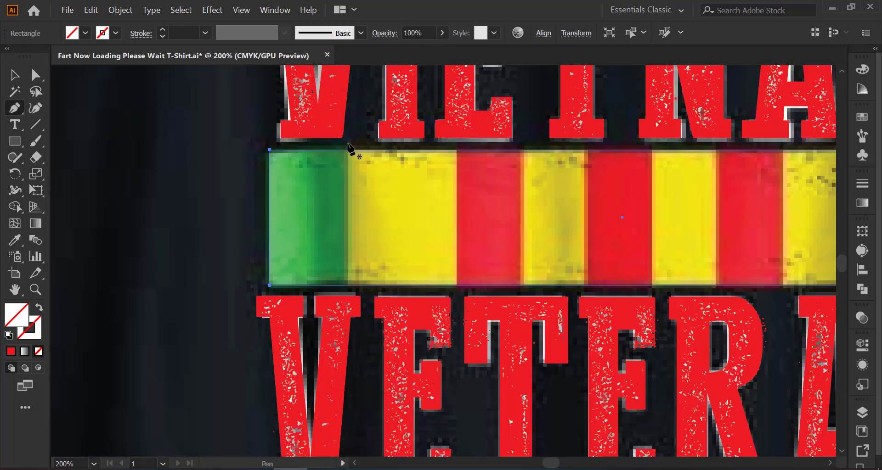
{"action": "left_click", "coordinate": [348, 144]}
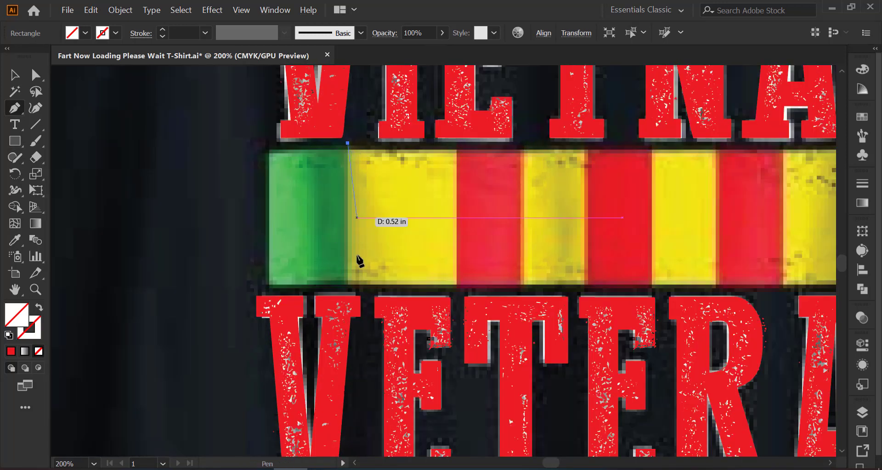
{"action": "left_click", "coordinate": [348, 289]}
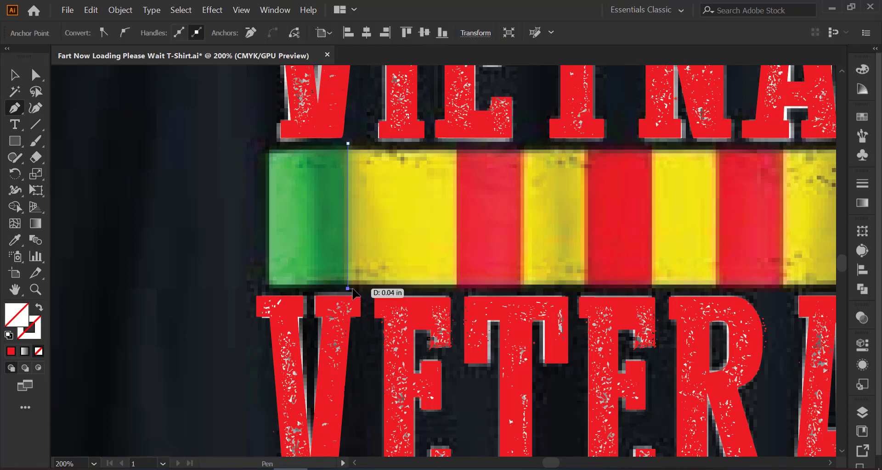
{"action": "left_click", "coordinate": [456, 144]}
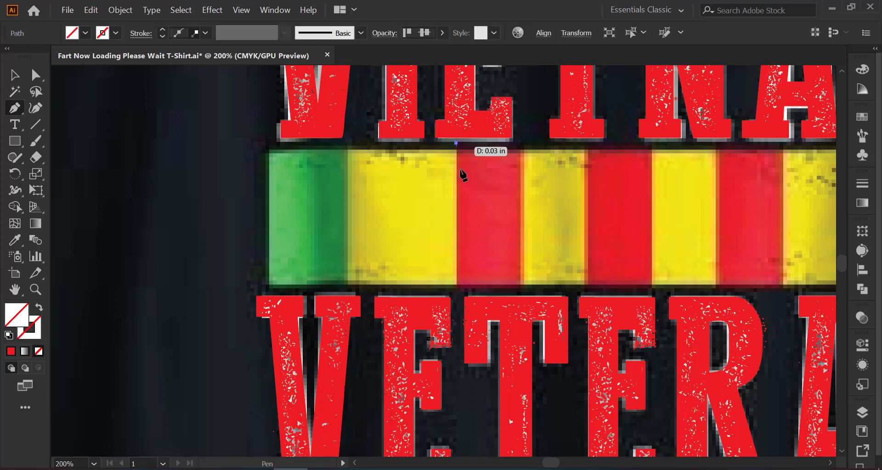
{"action": "left_click", "coordinate": [456, 289]}
{"action": "key", "text": "Escape"}
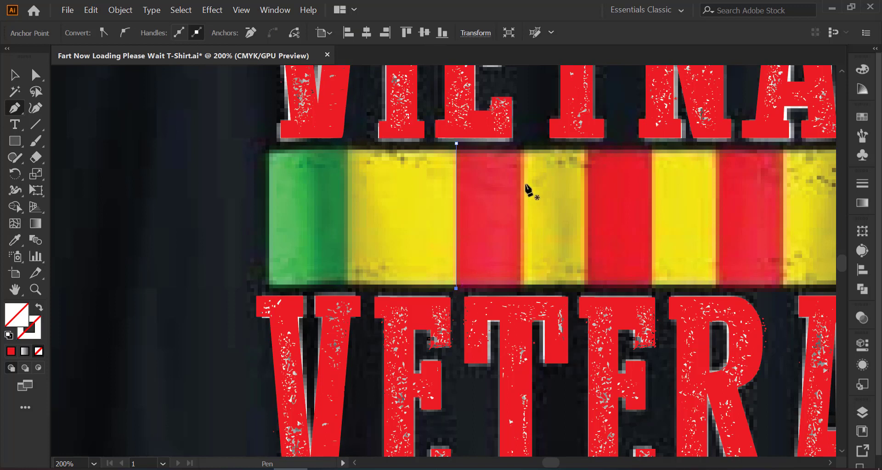
{"action": "left_click", "coordinate": [523, 144]}
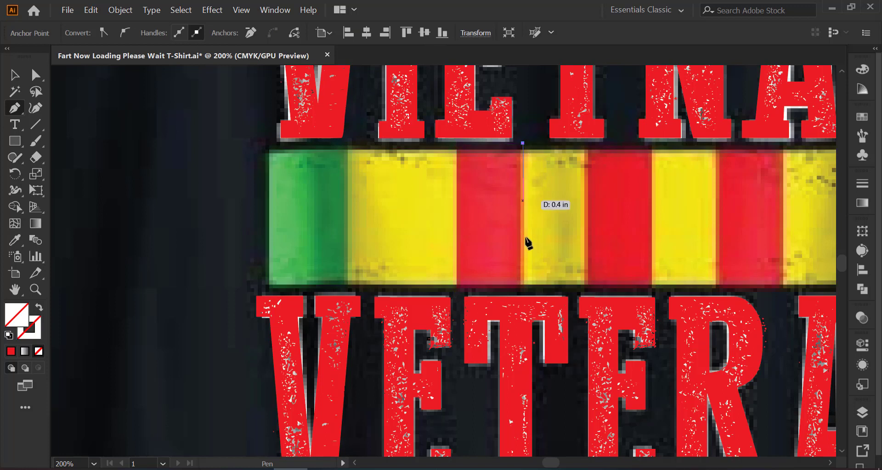
{"action": "left_click", "coordinate": [523, 288]}
{"action": "key", "text": "Escape"}
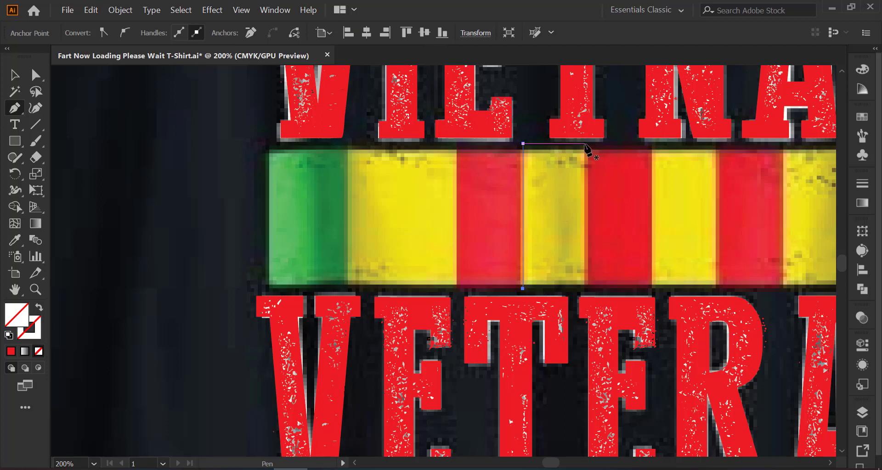
{"action": "left_click", "coordinate": [584, 144]}
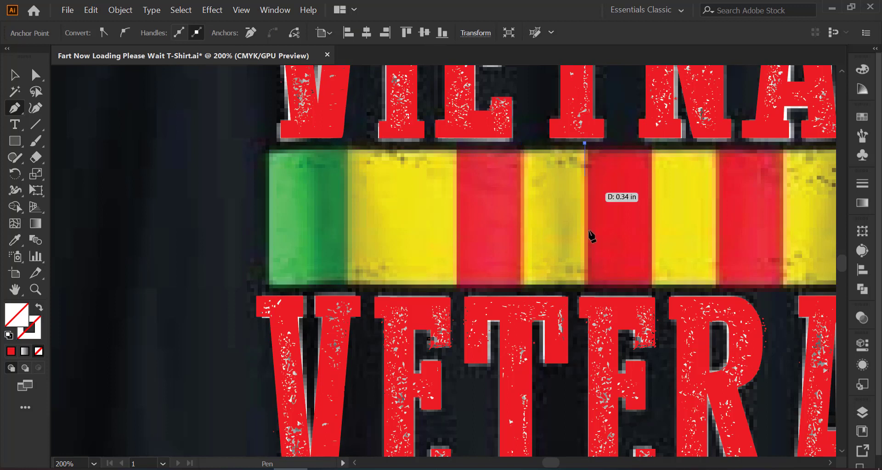
{"action": "left_click", "coordinate": [584, 290]}
{"action": "key", "text": "Escape"}
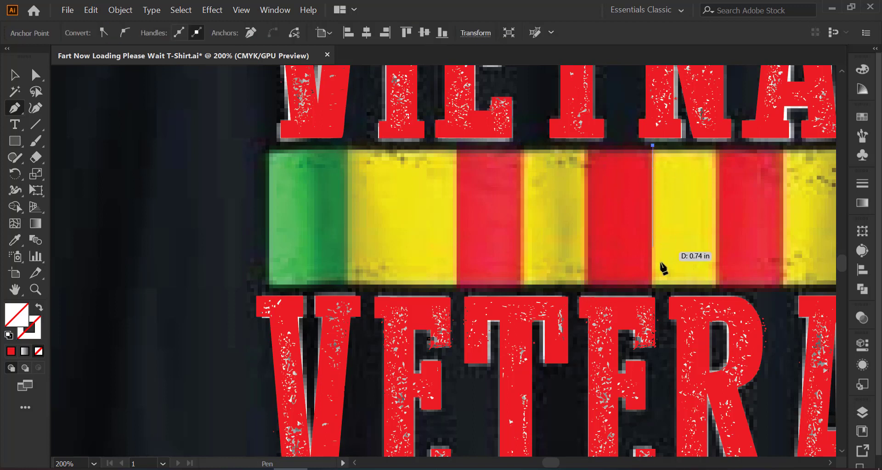
- Draw vertical lines at the remaining band boundaries, ending at the right-hand yellow-green edge
{"action": "left_click", "coordinate": [653, 289]}
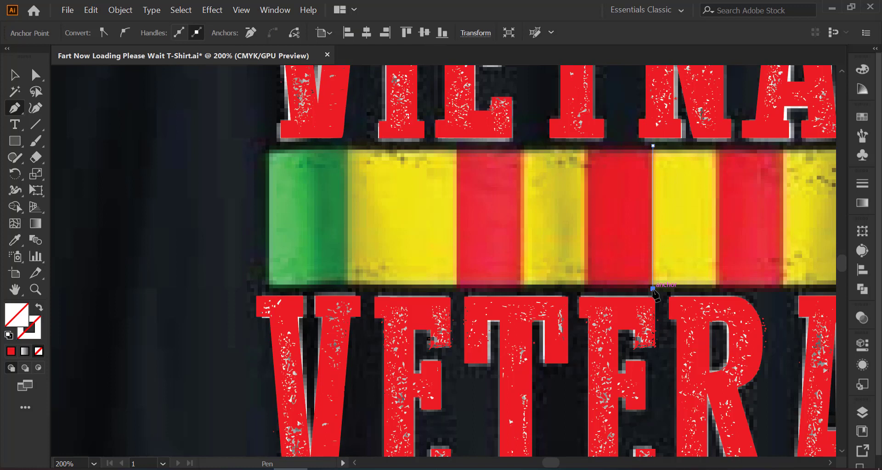
{"action": "key", "text": "Escape"}
{"action": "left_click", "coordinate": [715, 146]}
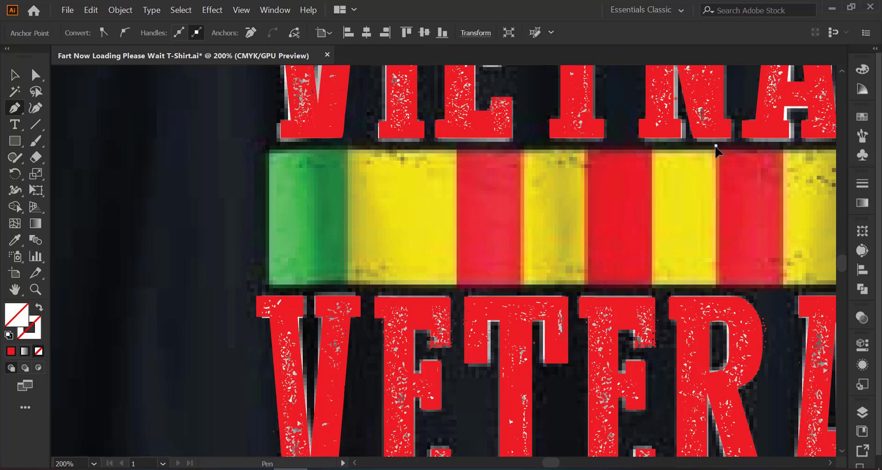
{"action": "left_click", "coordinate": [715, 288]}
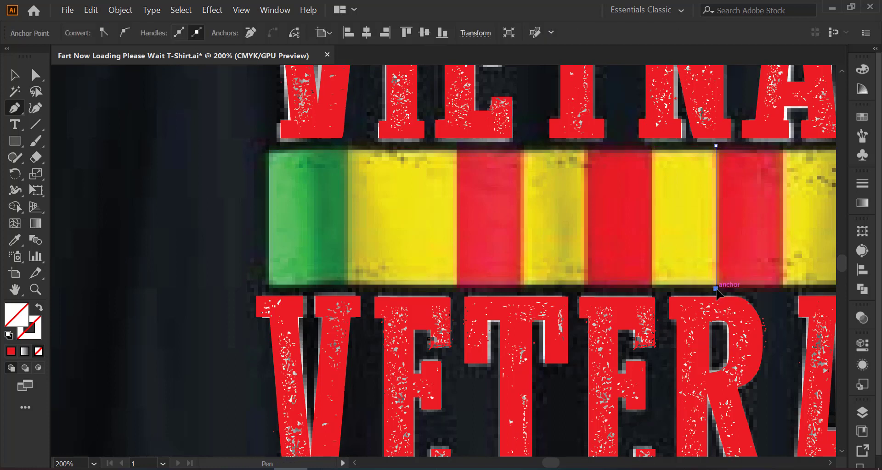
{"action": "key", "text": "Escape"}
{"action": "left_click", "coordinate": [785, 146]}
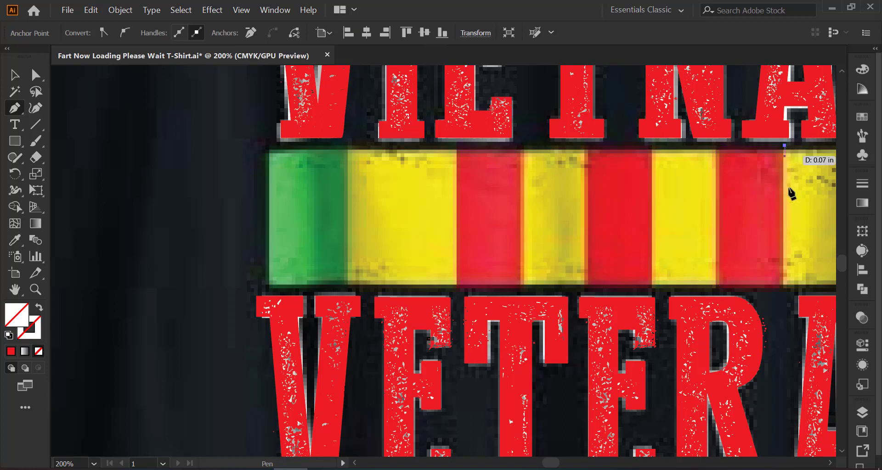
{"action": "left_click", "coordinate": [785, 293]}
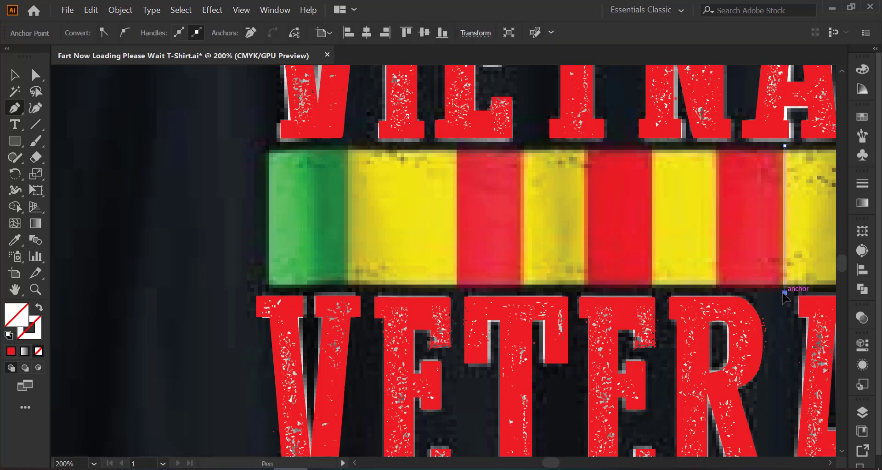
{"action": "key", "text": "Escape"}
{"action": "left_click_drag", "start_coordinate": [774, 244], "coordinate": [540, 234]}
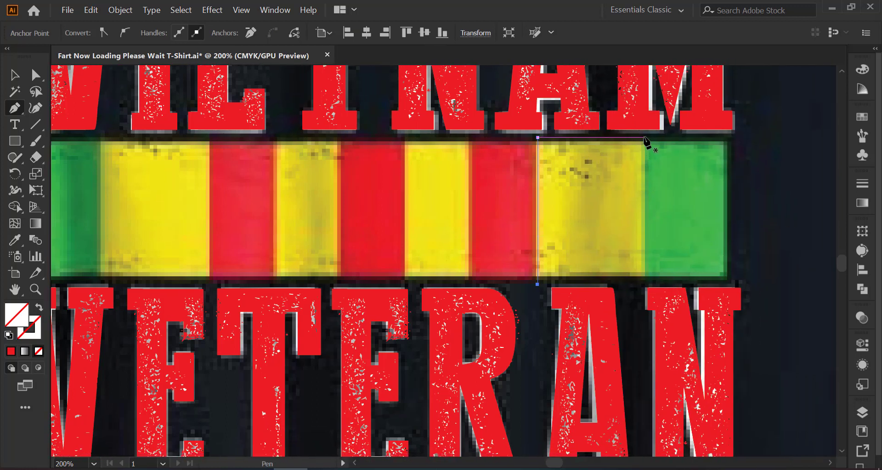
{"action": "left_click", "coordinate": [644, 137]}
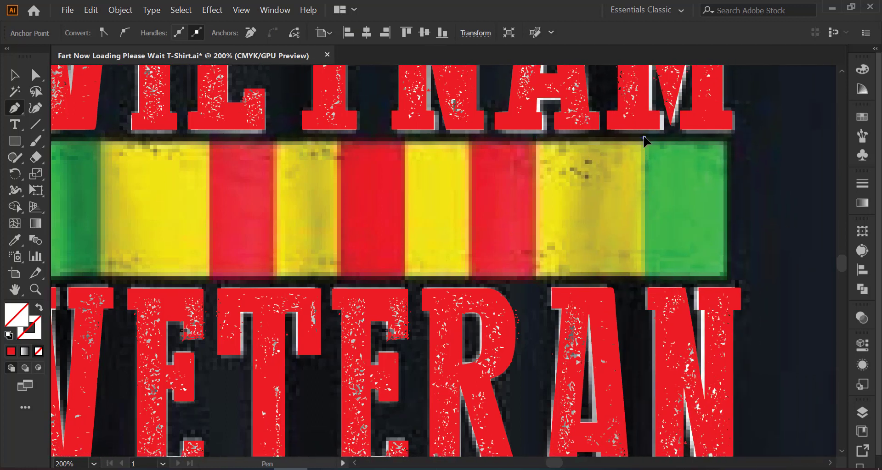
{"action": "left_click", "coordinate": [644, 279]}
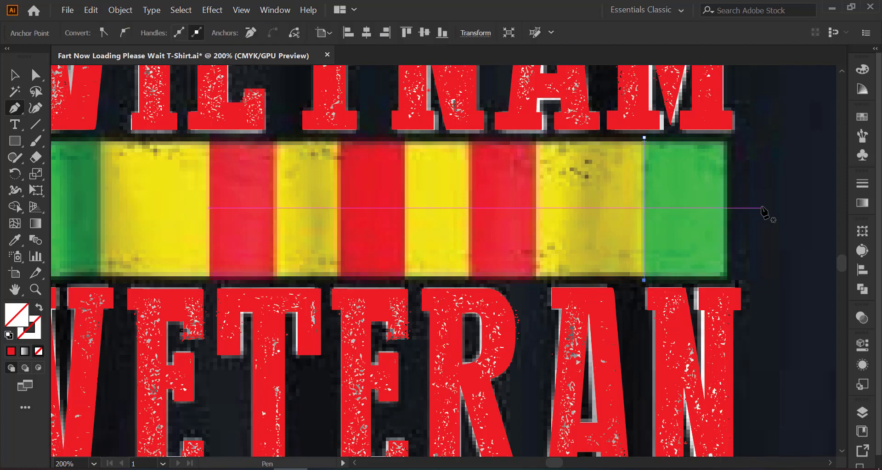
{"action": "scroll", "coordinate": [764, 206], "scroll_direction": "down", "scroll_amount": 2}
{"action": "left_click", "coordinate": [23, 76]}
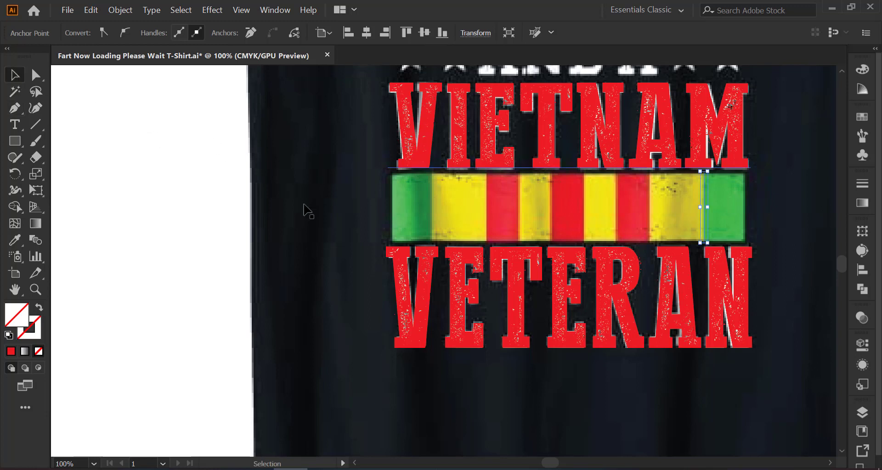
- Lock the dark background image using the Layers panel
{"action": "left_click", "coordinate": [282, 211]}
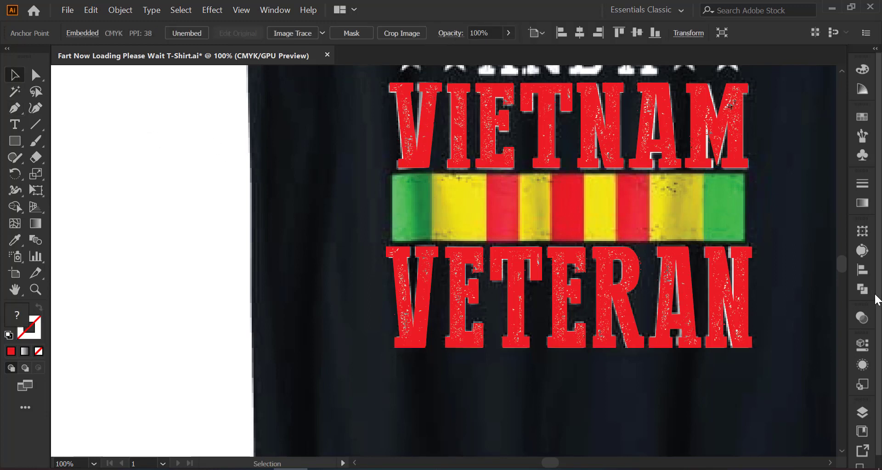
{"action": "left_click", "coordinate": [863, 413]}
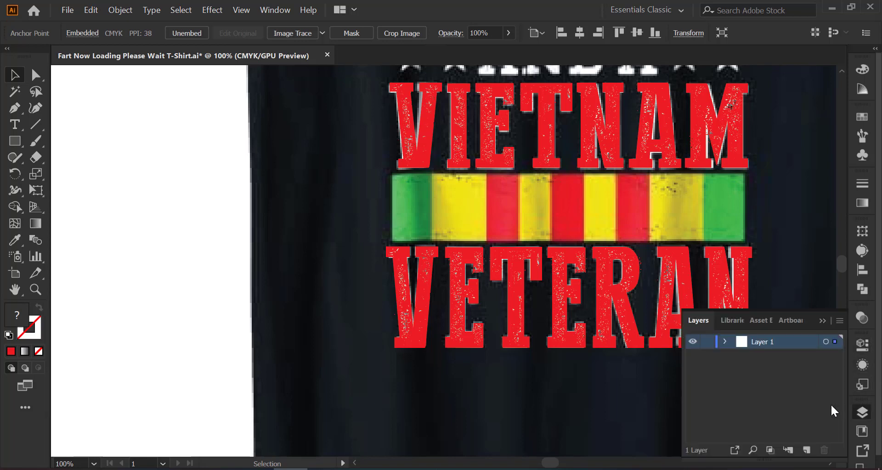
{"action": "left_click", "coordinate": [726, 342]}
{"action": "scroll", "coordinate": [780, 423], "scroll_direction": "down", "scroll_amount": 3}
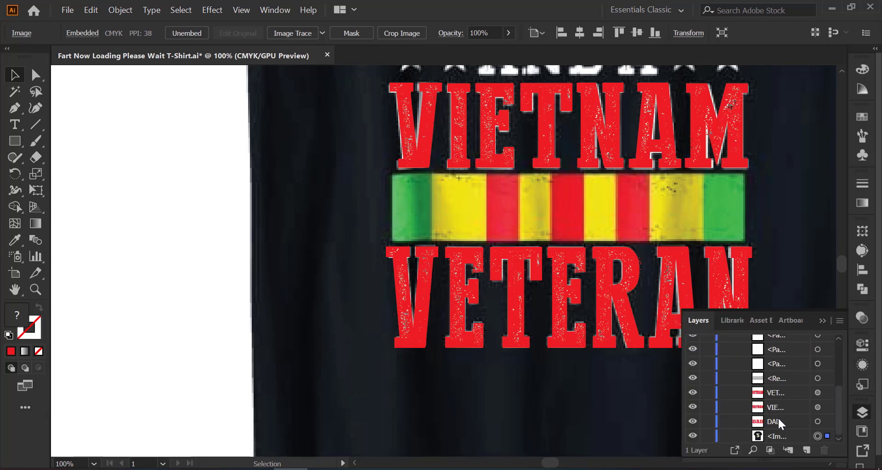
{"action": "key", "text": "ctrl+shift+a"}
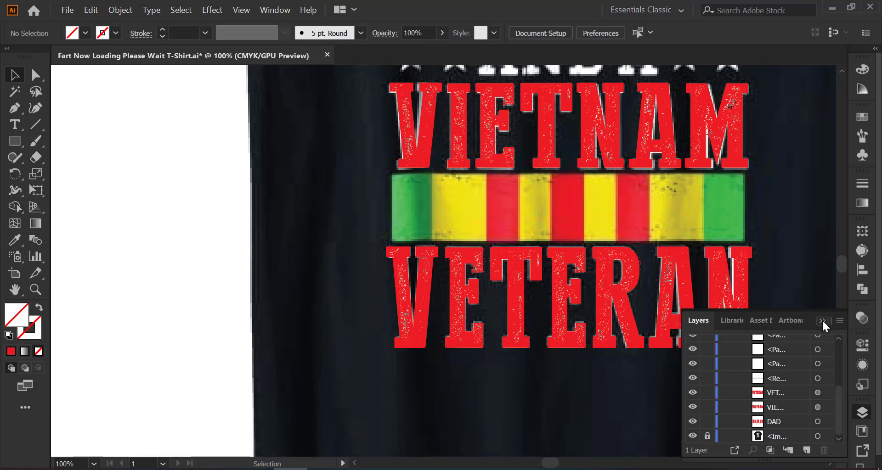
{"action": "left_click", "coordinate": [823, 321]}
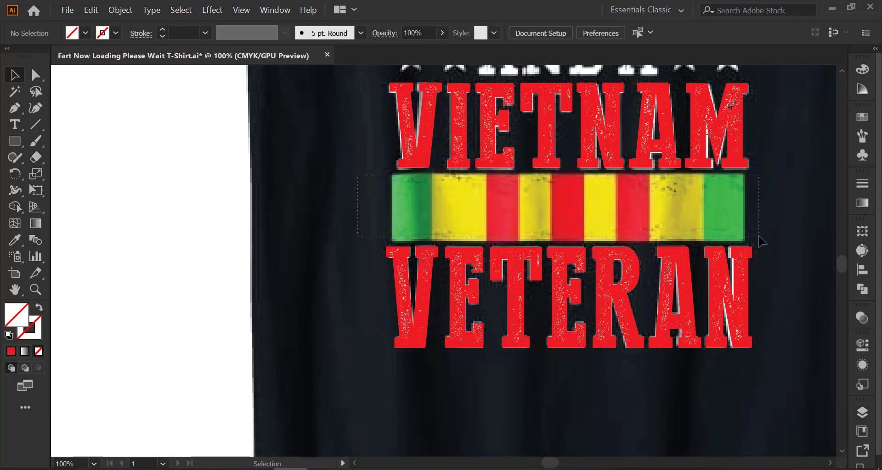
- Group the ribbon rectangle with its divider lines, then sample the end stripe's green
{"action": "key", "text": "ctrl+a"}
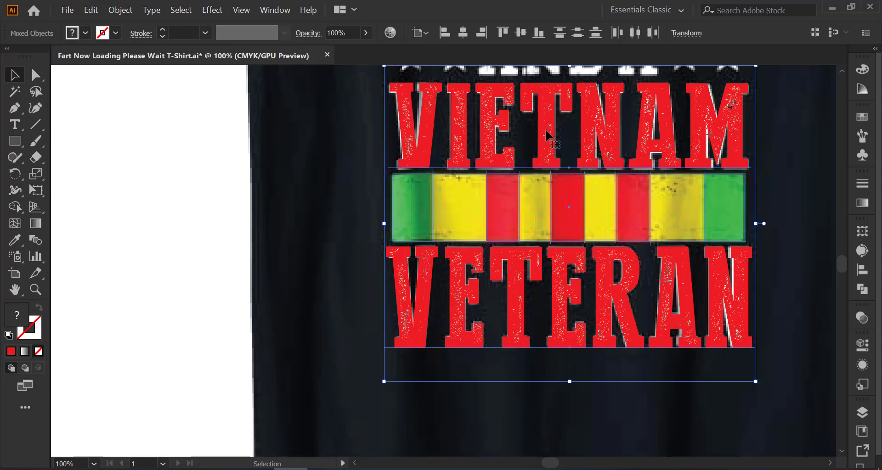
{"action": "left_click", "coordinate": [620, 226]}
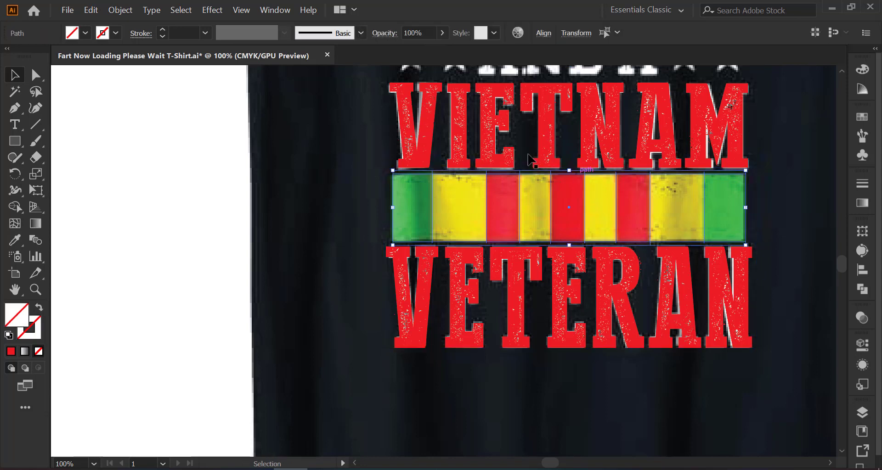
{"action": "left_click", "coordinate": [120, 10]}
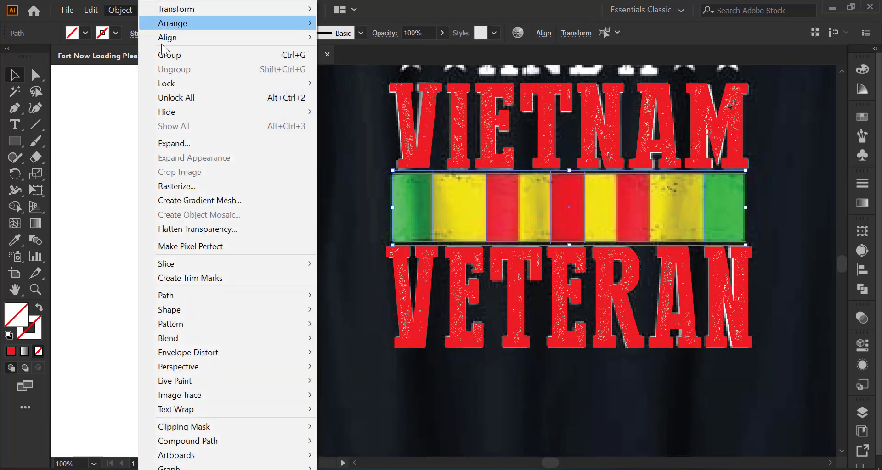
{"action": "left_click", "coordinate": [171, 56]}
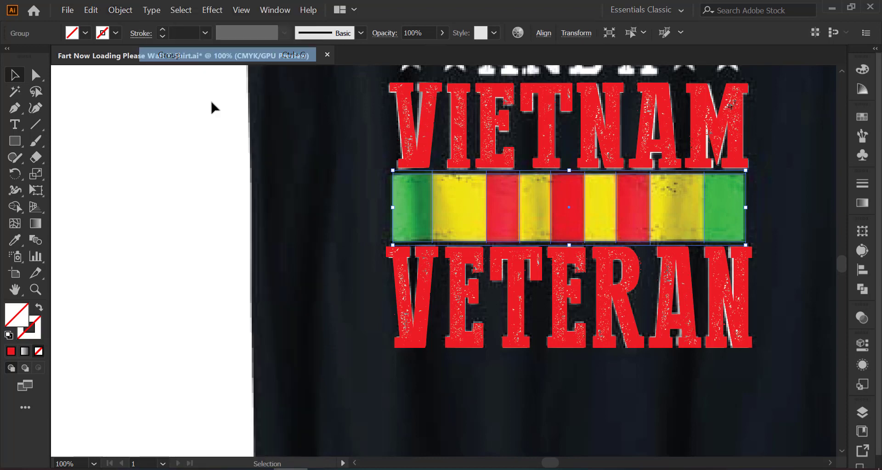
{"action": "left_click", "coordinate": [158, 213]}
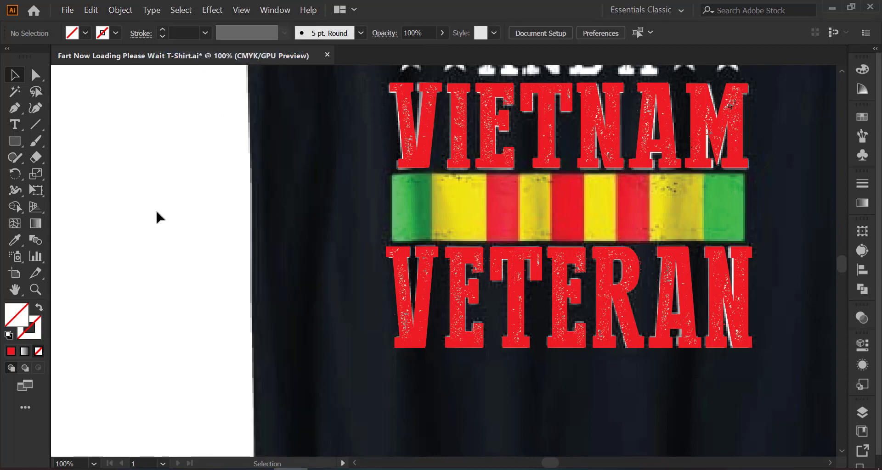
{"action": "key", "text": "i"}
{"action": "left_click", "coordinate": [407, 208]}
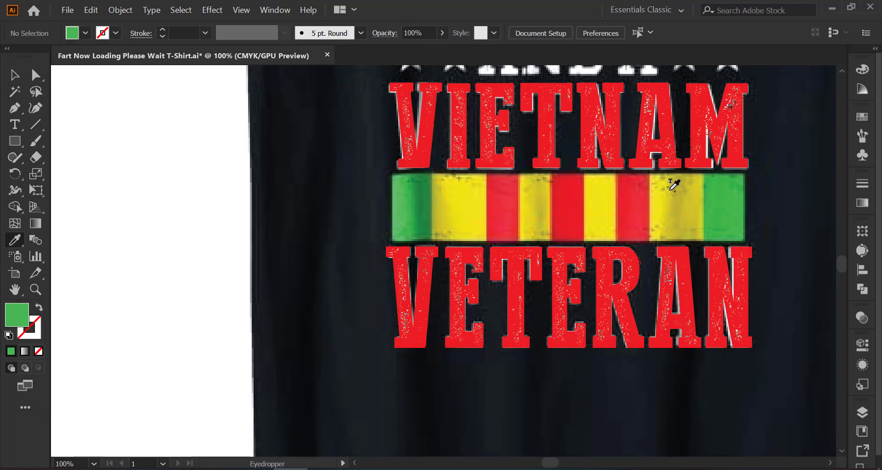
- Repaint both end stripes of the ribbon flat green with the Shape Builder
{"action": "left_click", "coordinate": [729, 201], "text": "ctrl"}
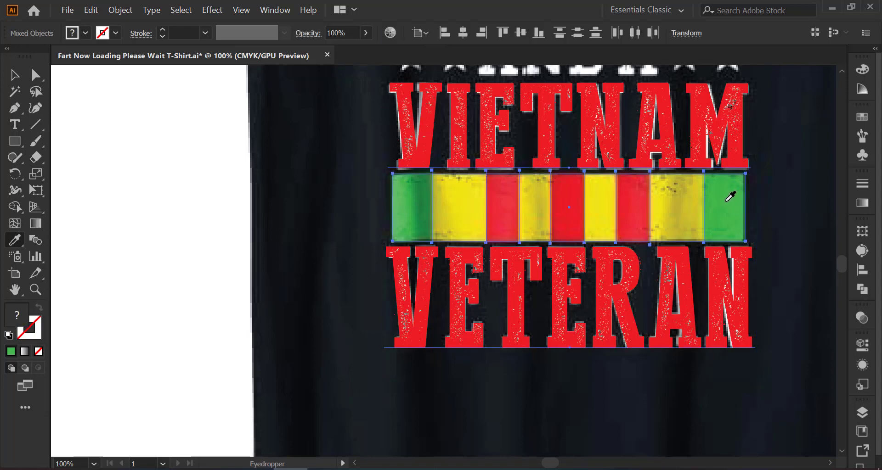
{"action": "key", "text": "shift+m"}
{"action": "left_click", "coordinate": [404, 209]}
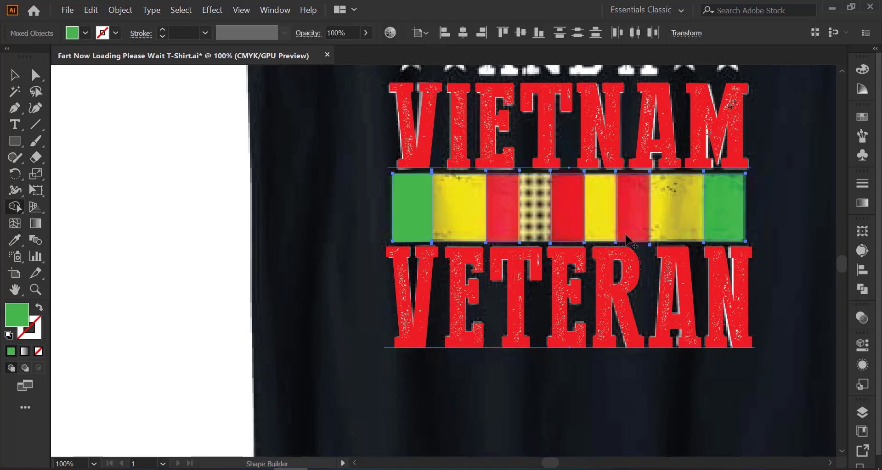
{"action": "left_click", "coordinate": [726, 205]}
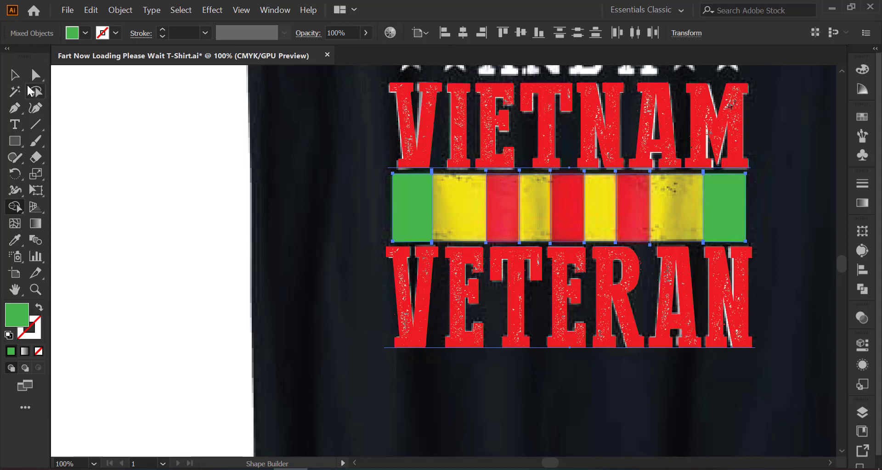
{"action": "left_click", "coordinate": [16, 75]}
{"action": "left_click", "coordinate": [110, 169]}
- Sample the ribbon's yellow and repaint the four yellow stripes flat yellow
{"action": "key", "text": "i"}
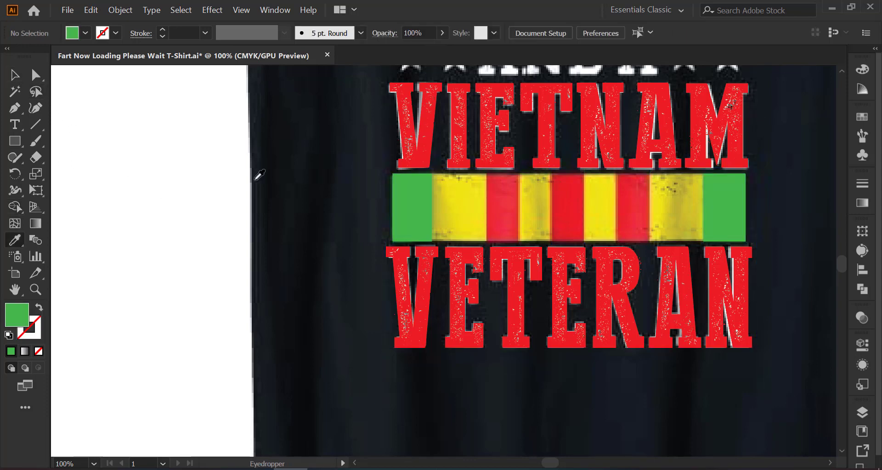
{"action": "left_click", "coordinate": [469, 210]}
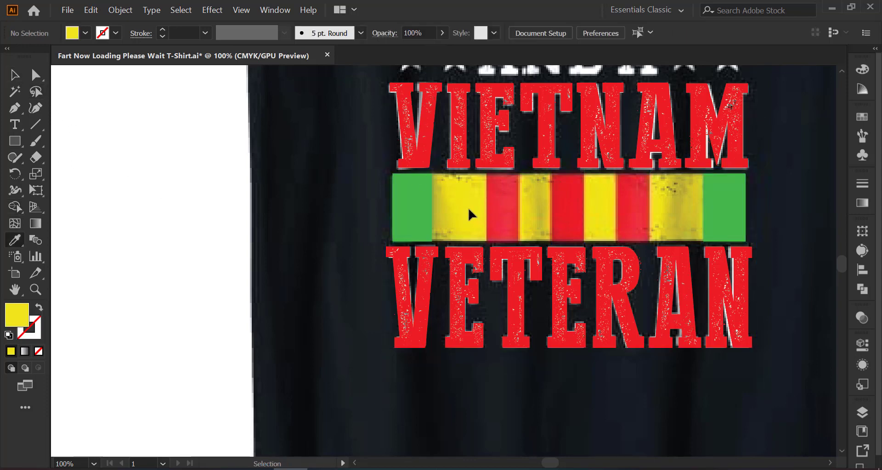
{"action": "left_click", "coordinate": [469, 206], "text": "ctrl"}
{"action": "key", "text": "shift+m"}
{"action": "left_click", "coordinate": [473, 211]}
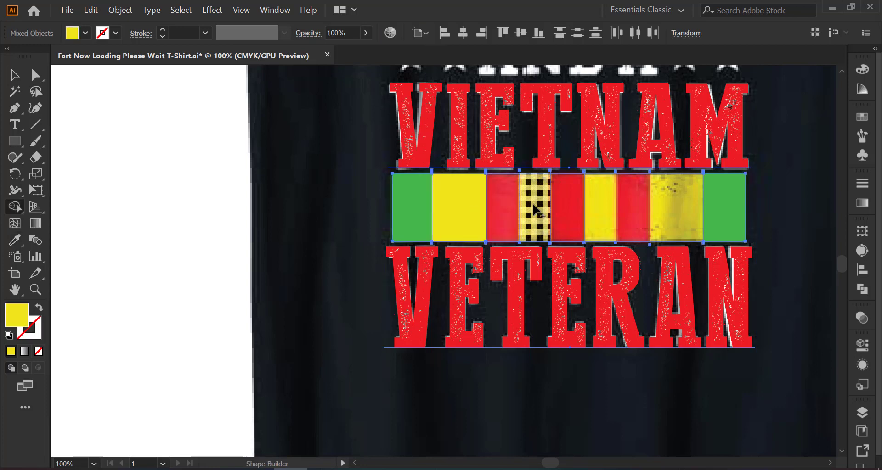
{"action": "left_click", "coordinate": [536, 210]}
{"action": "left_click", "coordinate": [601, 212]}
{"action": "left_click", "coordinate": [670, 209]}
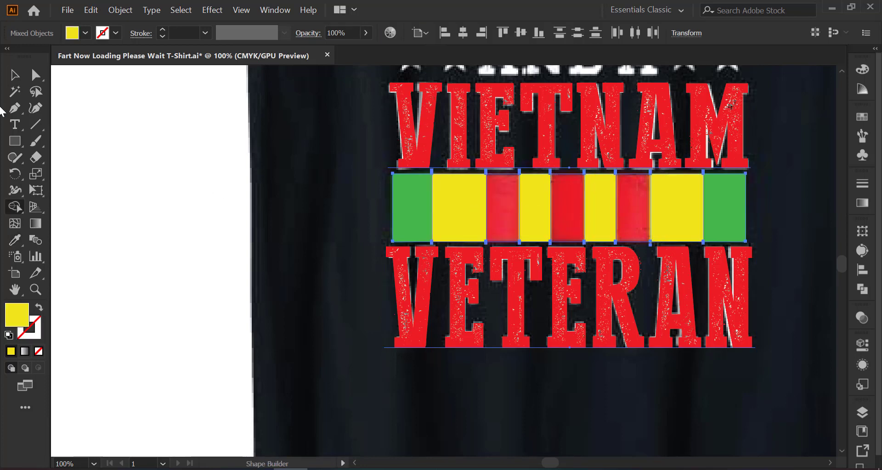
{"action": "left_click", "coordinate": [14, 75]}
{"action": "left_click", "coordinate": [103, 163]}
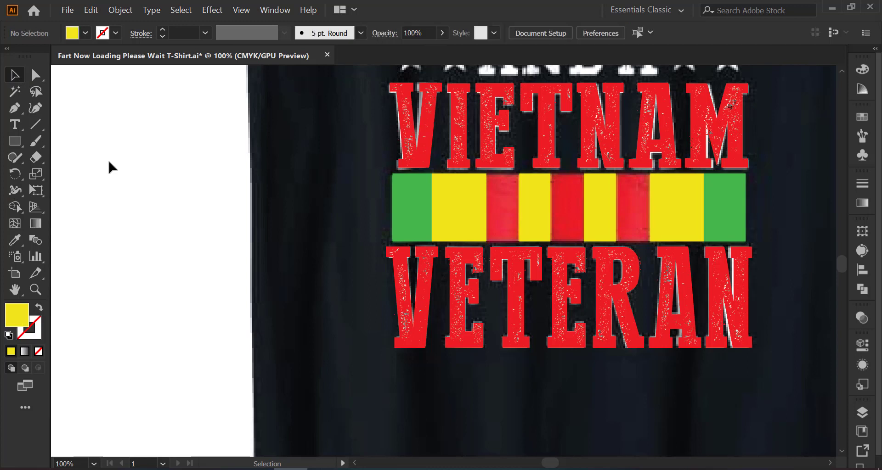
- Sample the ribbon's red and repaint the red stripes flat red
{"action": "key", "text": "i"}
{"action": "left_click", "coordinate": [507, 196]}
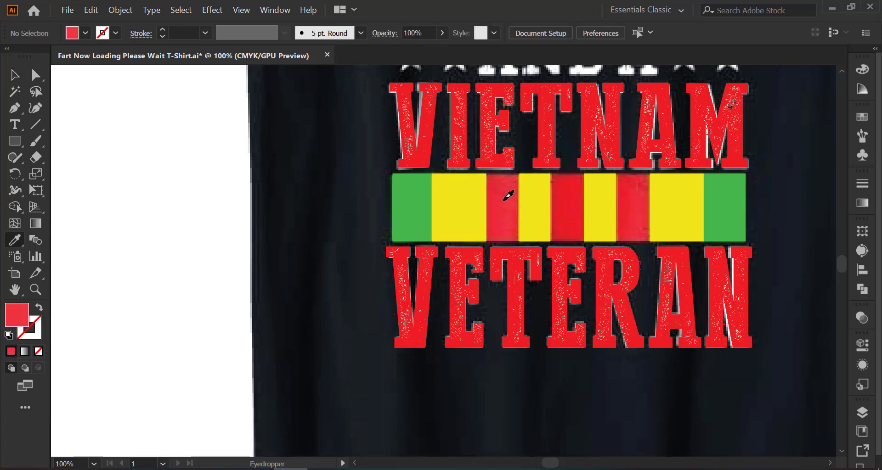
{"action": "key", "text": "ctrl+a"}
{"action": "key", "text": "shift+m"}
{"action": "left_click", "coordinate": [505, 198]}
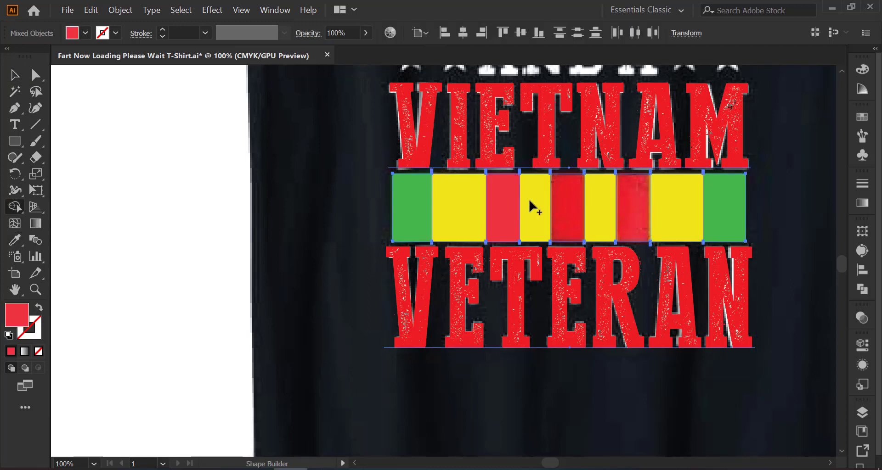
{"action": "left_click", "coordinate": [561, 204]}
{"action": "left_click", "coordinate": [626, 203]}
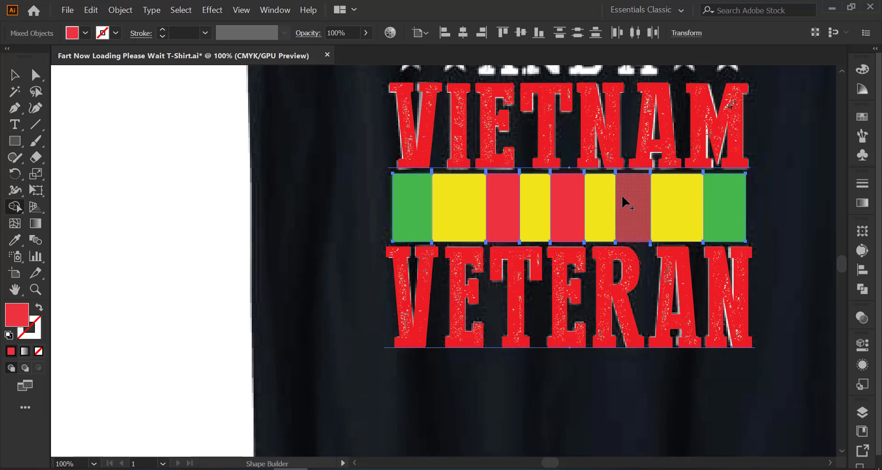
{"action": "left_click", "coordinate": [616, 195]}
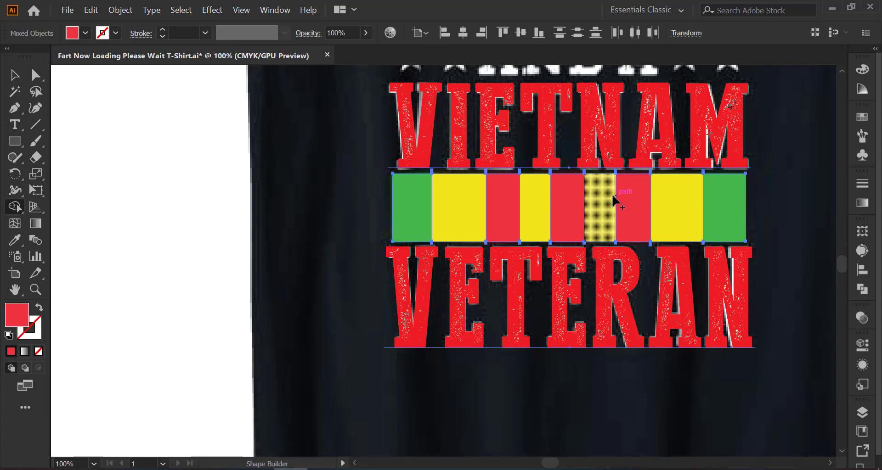
{"action": "scroll", "coordinate": [751, 177], "scroll_direction": "up", "scroll_amount": 3}
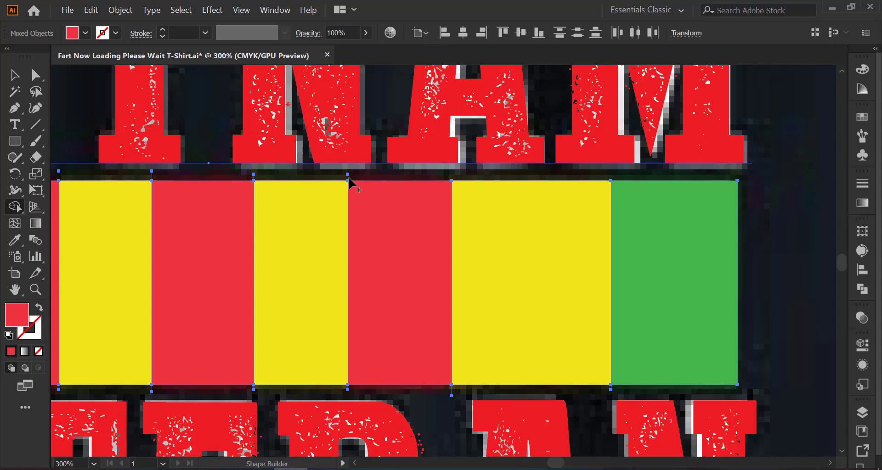
{"action": "scroll", "coordinate": [349, 183], "scroll_direction": "up", "scroll_amount": 3}
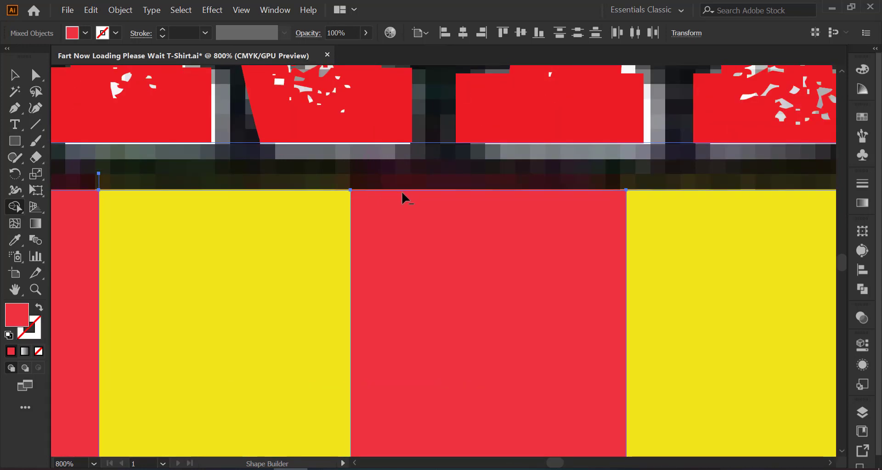
{"action": "scroll", "coordinate": [402, 196], "scroll_direction": "down", "scroll_amount": 2}
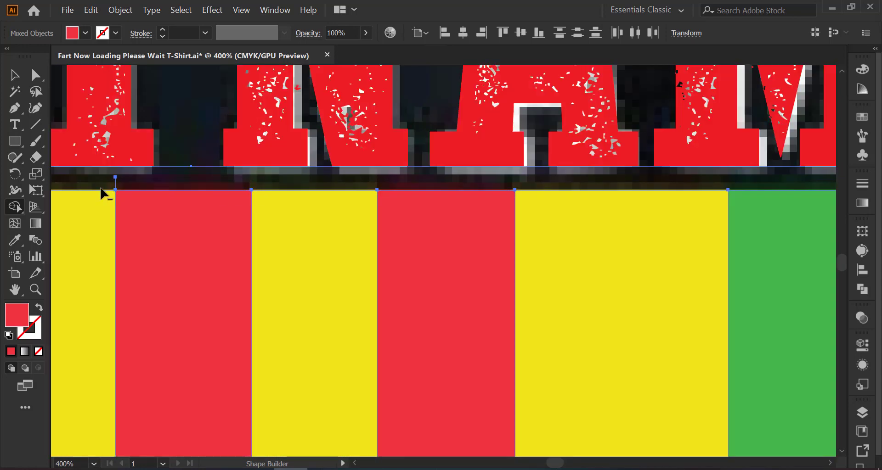
{"action": "scroll", "coordinate": [436, 262], "scroll_direction": "down", "scroll_amount": 2}
{"action": "scroll", "coordinate": [136, 251], "scroll_direction": "down", "scroll_amount": 2}
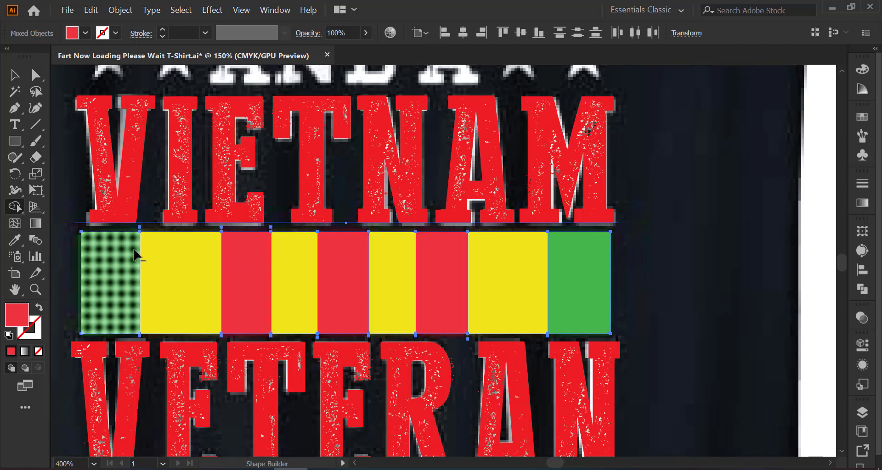
{"action": "scroll", "coordinate": [430, 198], "scroll_direction": "up", "scroll_amount": 3}
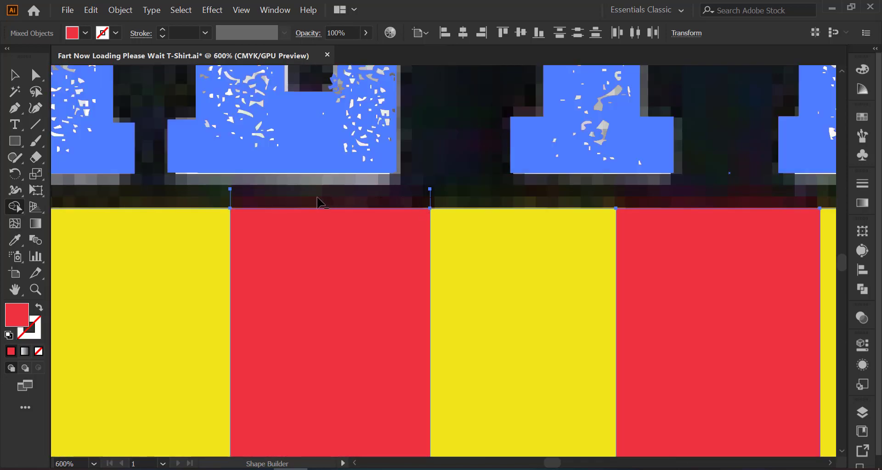
{"action": "scroll", "coordinate": [498, 258], "scroll_direction": "down", "scroll_amount": 5}
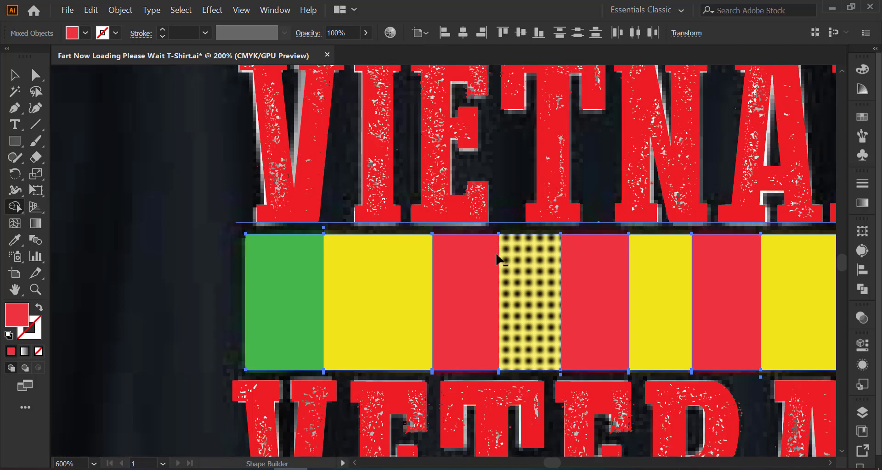
{"action": "scroll", "coordinate": [312, 243], "scroll_direction": "up", "scroll_amount": 2}
{"action": "scroll", "coordinate": [313, 243], "scroll_direction": "up", "scroll_amount": 1}
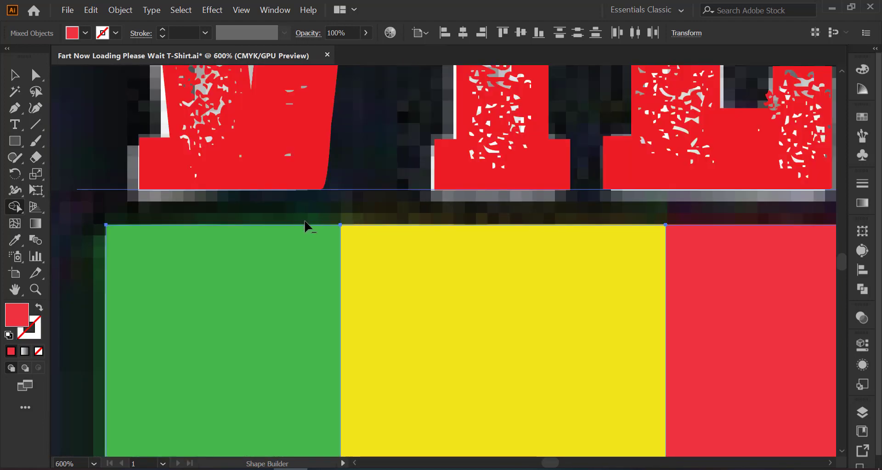
{"action": "scroll", "coordinate": [305, 226], "scroll_direction": "down", "scroll_amount": 2}
{"action": "scroll", "coordinate": [319, 251], "scroll_direction": "down", "scroll_amount": 2}
{"action": "scroll", "coordinate": [248, 269], "scroll_direction": "up", "scroll_amount": 3}
{"action": "scroll", "coordinate": [299, 262], "scroll_direction": "down", "scroll_amount": 1}
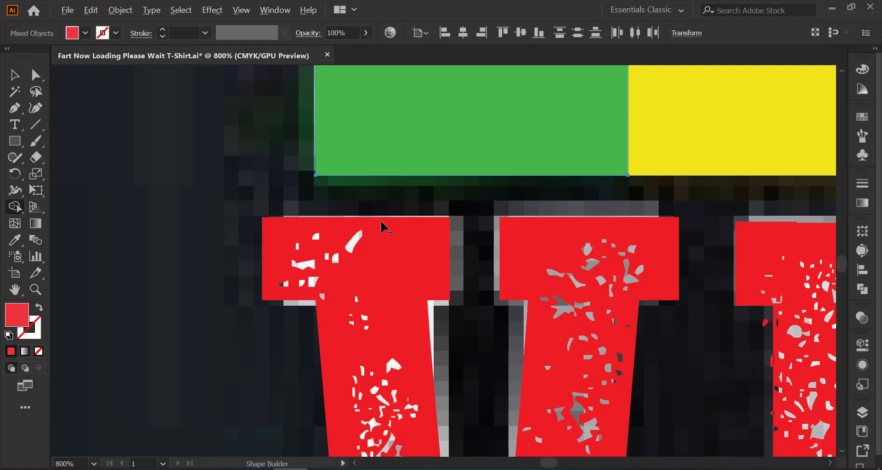
{"action": "scroll", "coordinate": [381, 226], "scroll_direction": "down", "scroll_amount": 3}
{"action": "scroll", "coordinate": [634, 227], "scroll_direction": "up", "scroll_amount": 3}
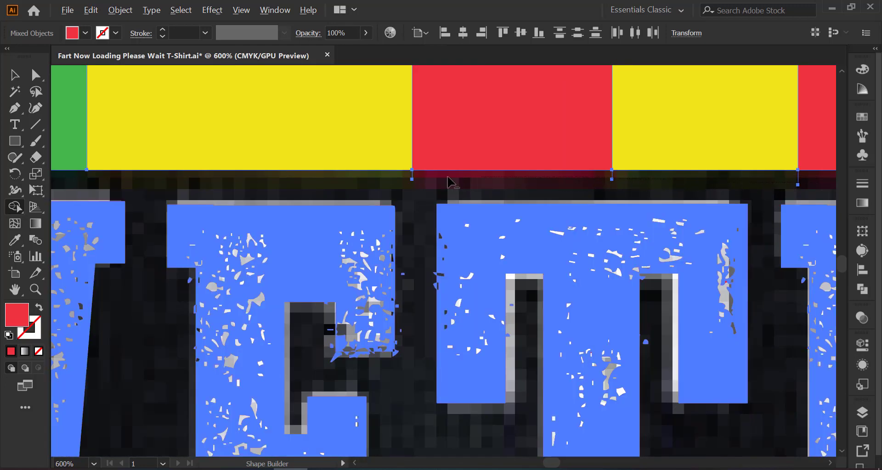
{"action": "scroll", "coordinate": [325, 196], "scroll_direction": "down", "scroll_amount": 2}
{"action": "scroll", "coordinate": [414, 198], "scroll_direction": "down", "scroll_amount": 1}
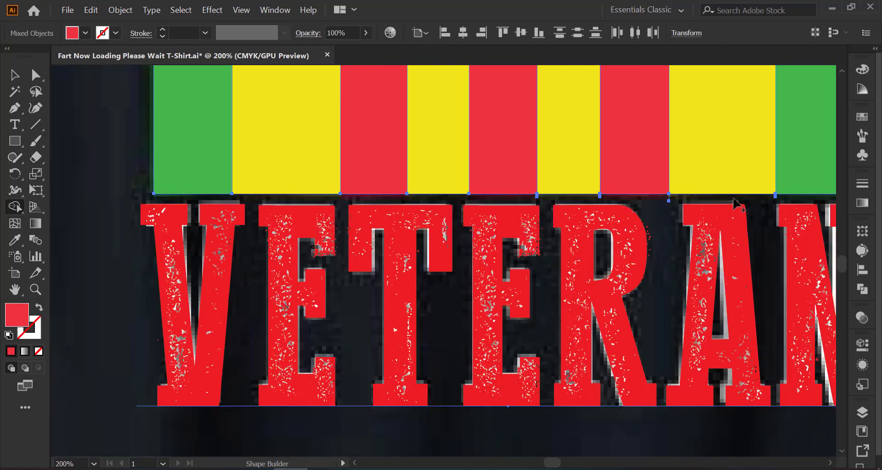
{"action": "scroll", "coordinate": [695, 202], "scroll_direction": "up", "scroll_amount": 3}
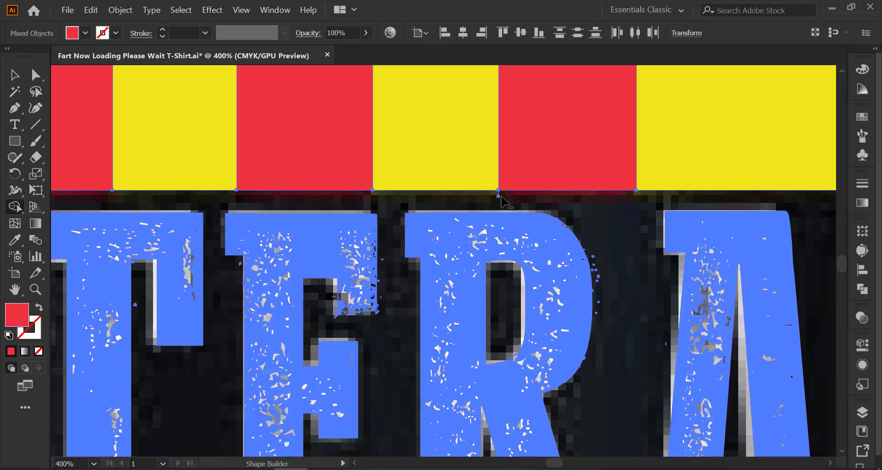
{"action": "scroll", "coordinate": [482, 215], "scroll_direction": "down", "scroll_amount": 2, "text": "alt"}
{"action": "scroll", "coordinate": [670, 212], "scroll_direction": "up", "scroll_amount": 2}
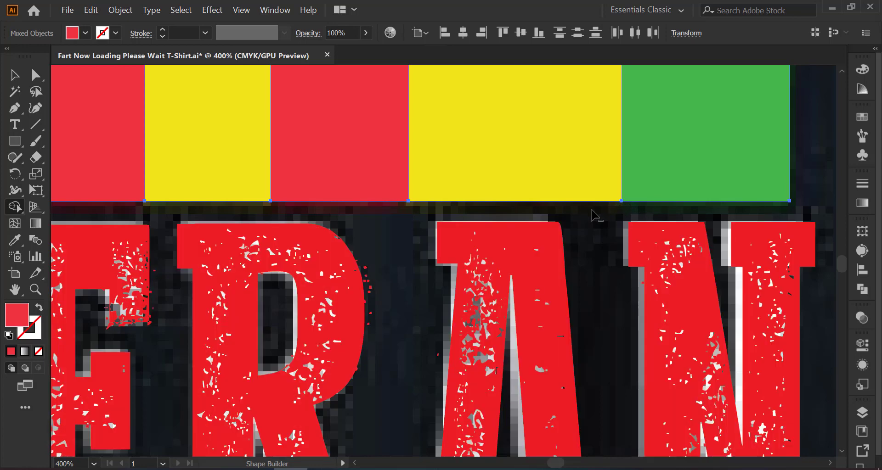
{"action": "scroll", "coordinate": [694, 210], "scroll_direction": "down", "scroll_amount": 4, "text": "alt"}
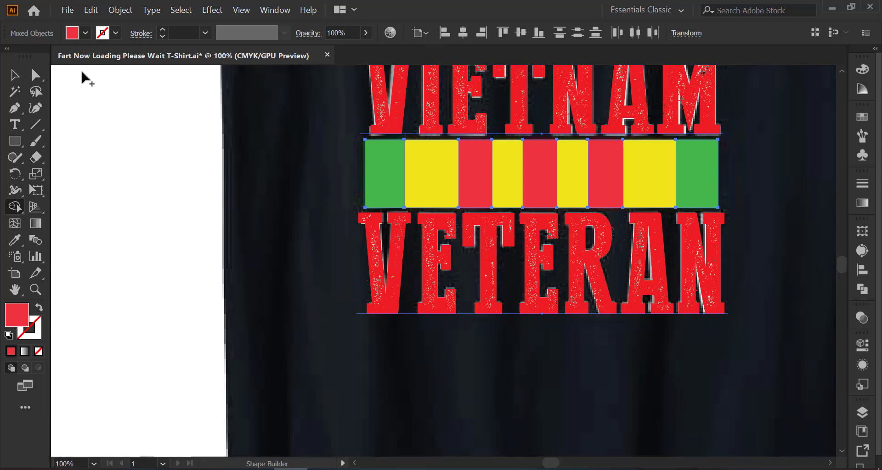
{"action": "left_click", "coordinate": [23, 73]}
{"action": "left_click", "coordinate": [150, 173]}
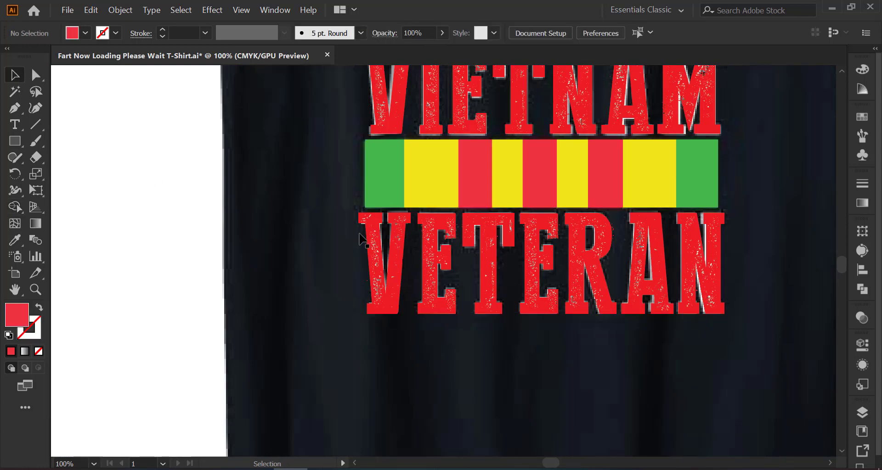
- Trace a closed notched flag shape with the Pen tool over the left banner beside I'M A
{"action": "scroll", "coordinate": [363, 241], "scroll_direction": "down", "scroll_amount": 2, "text": "alt"}
{"action": "scroll", "coordinate": [666, 314], "scroll_direction": "up", "scroll_amount": 1}
{"action": "scroll", "coordinate": [667, 316], "scroll_direction": "up", "scroll_amount": 2}
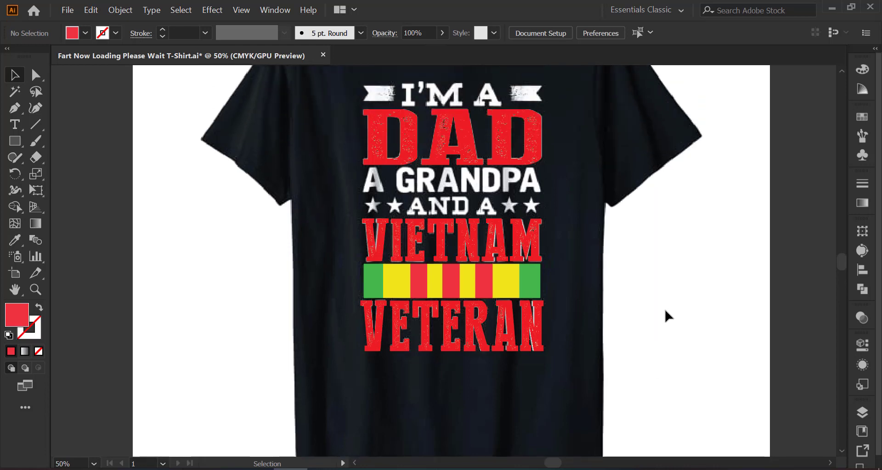
{"action": "left_click", "coordinate": [15, 108]}
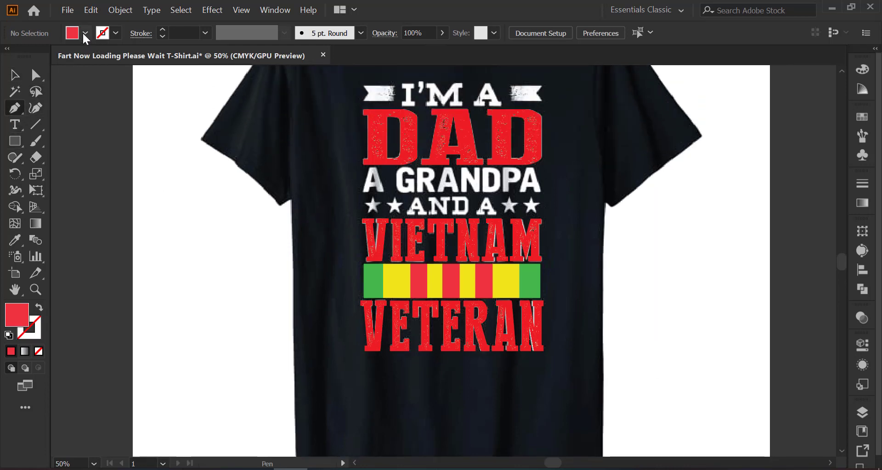
{"action": "scroll", "coordinate": [349, 101], "scroll_direction": "up", "scroll_amount": 3, "text": "alt"}
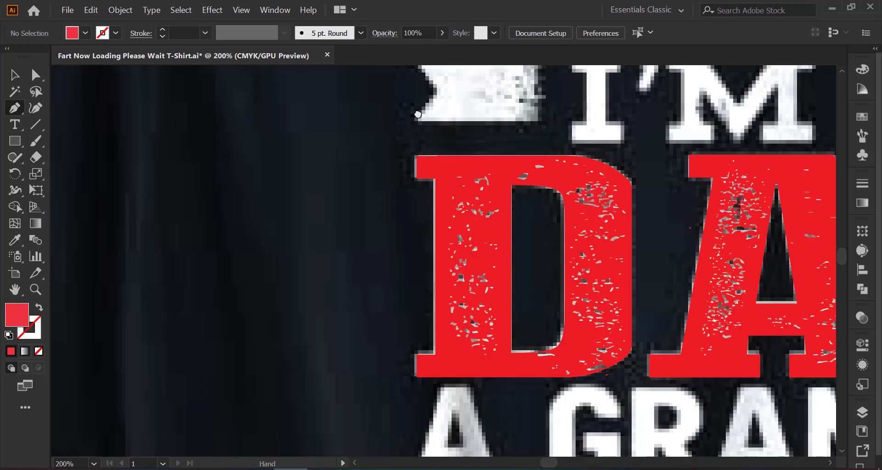
{"action": "scroll", "coordinate": [424, 119], "scroll_direction": "up", "scroll_amount": 1, "text": "alt"}
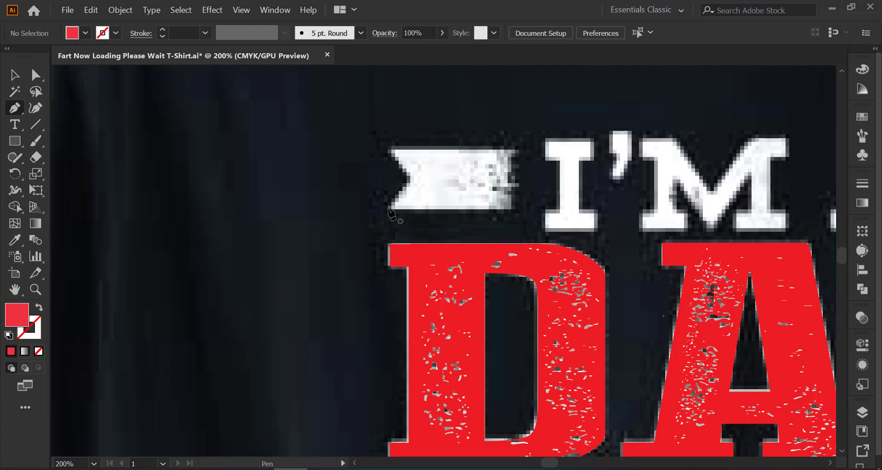
{"action": "left_click_drag", "start_coordinate": [389, 208], "coordinate": [411, 183]}
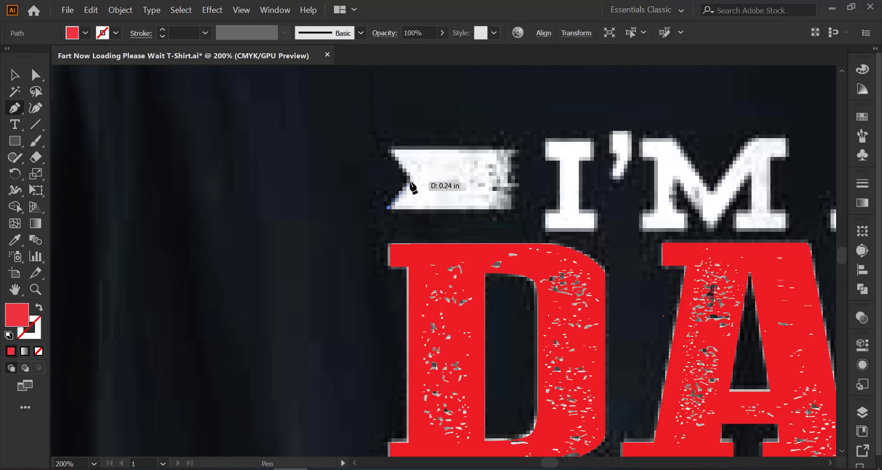
{"action": "left_click", "coordinate": [411, 182]}
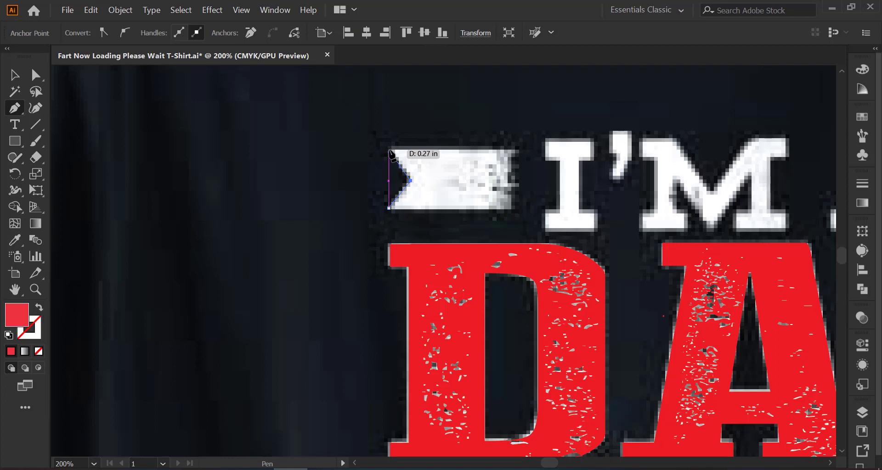
{"action": "left_click", "coordinate": [389, 150]}
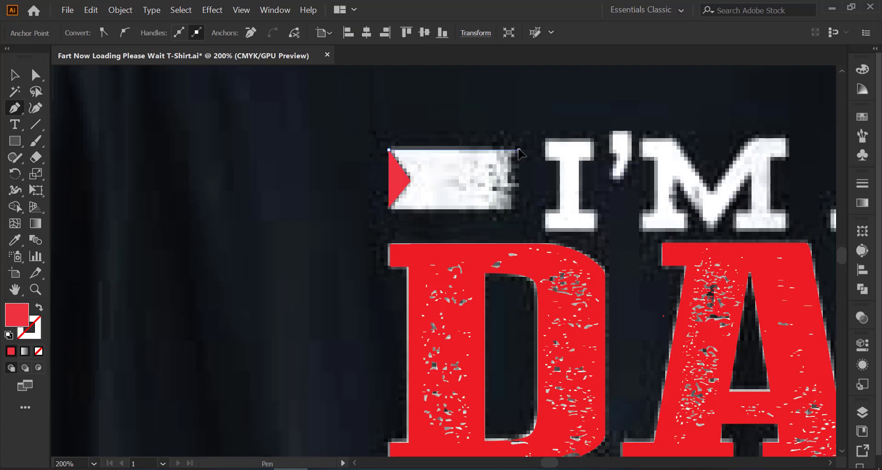
{"action": "left_click", "coordinate": [519, 150]}
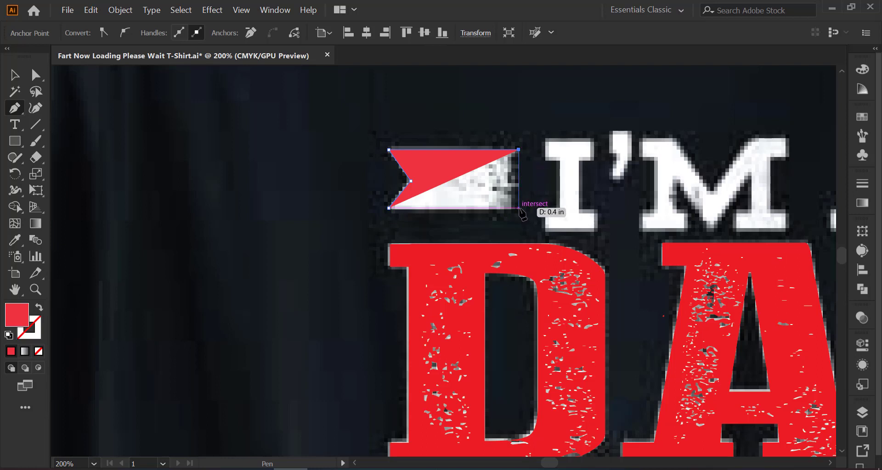
{"action": "left_click", "coordinate": [519, 208]}
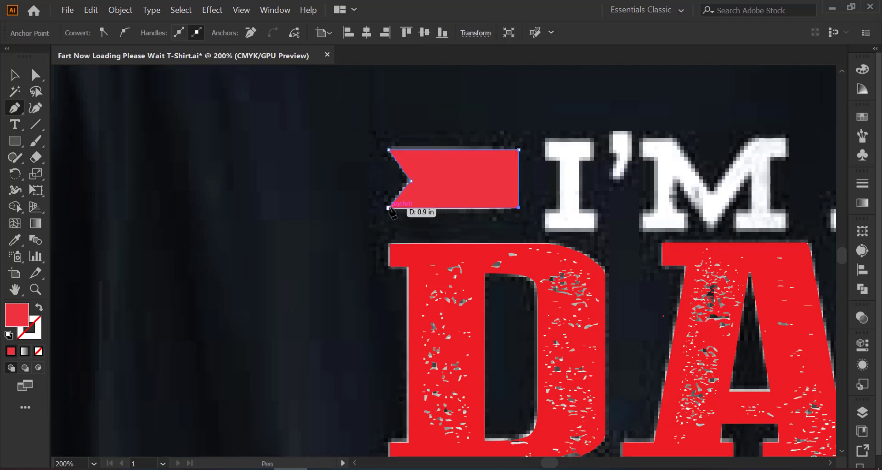
{"action": "left_click", "coordinate": [389, 209]}
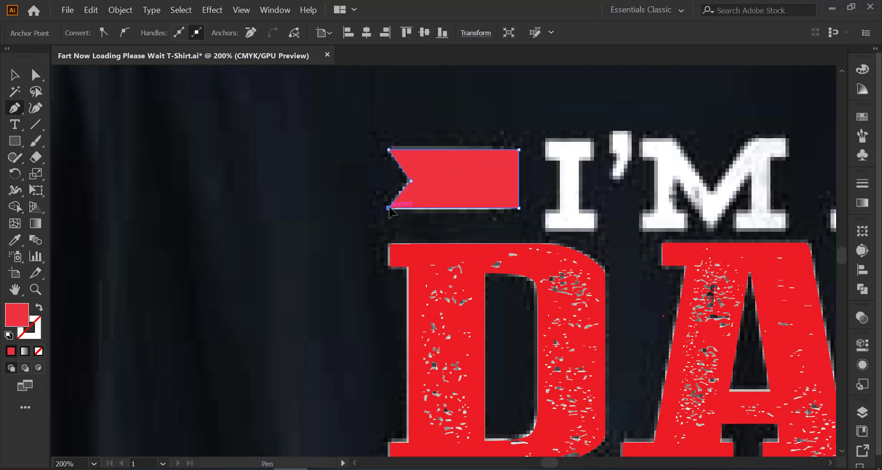
{"action": "left_click", "coordinate": [14, 76]}
{"action": "scroll", "coordinate": [277, 189], "scroll_direction": "down", "scroll_amount": 2}
{"action": "scroll", "coordinate": [276, 193], "scroll_direction": "down", "scroll_amount": 3}
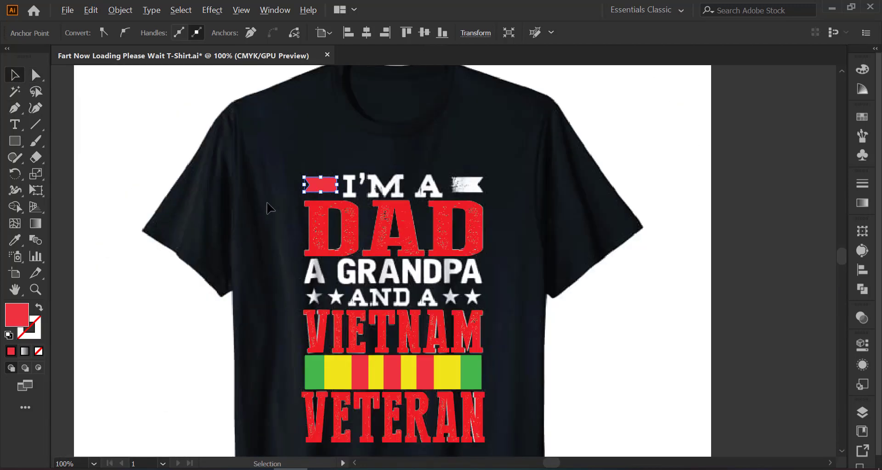
- Create a text object reading I'M A on the pasteboard, retyping until the apostrophe is correct
{"action": "left_click", "coordinate": [753, 248]}
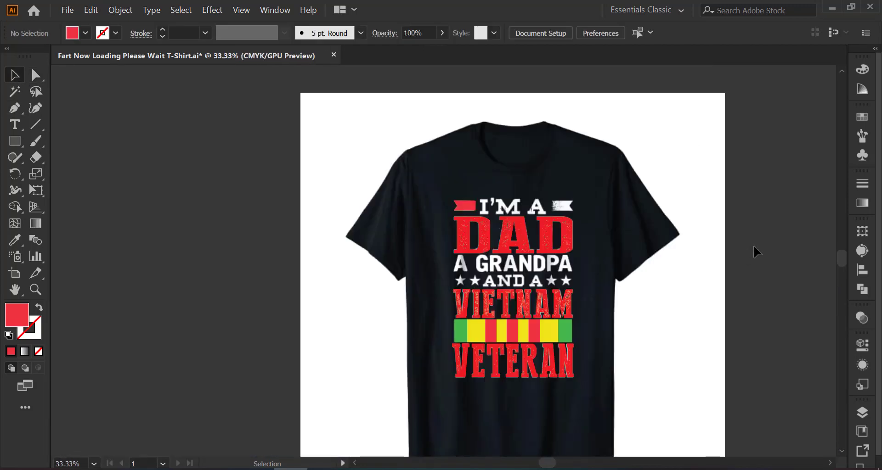
{"action": "key", "text": "t"}
{"action": "scroll", "coordinate": [759, 249], "scroll_direction": "down", "scroll_amount": 1}
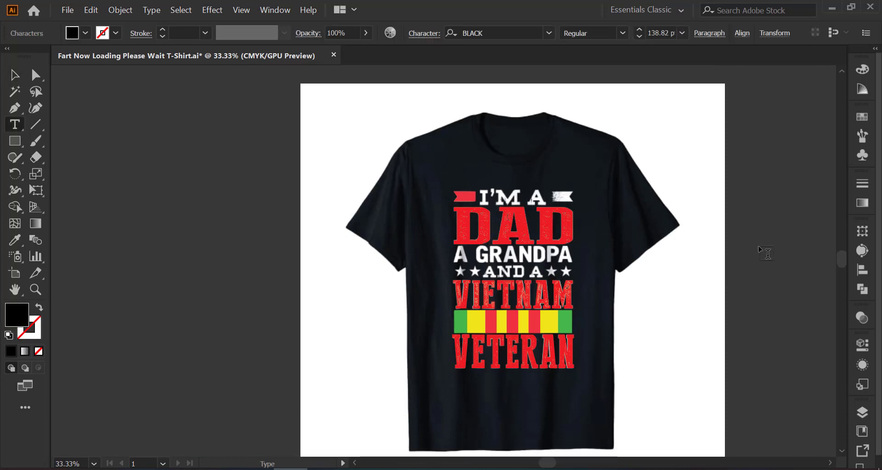
{"action": "type", "text": "I"}
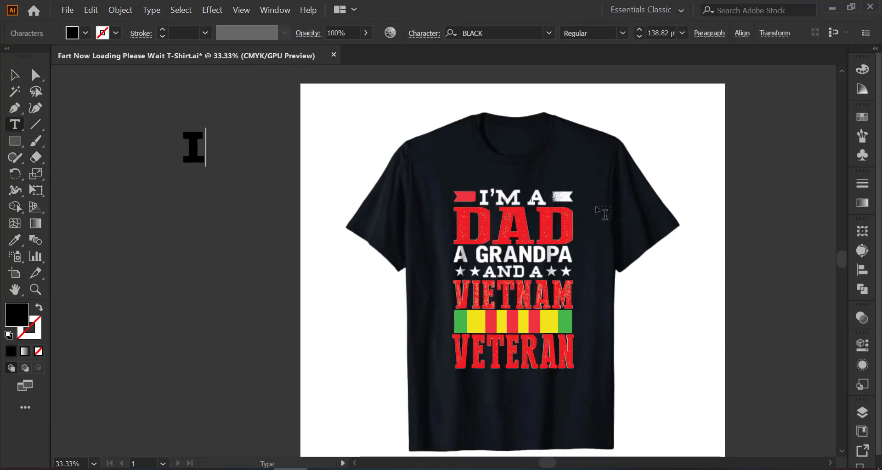
{"action": "type", "text": "'"}
{"action": "type", "text": "M"}
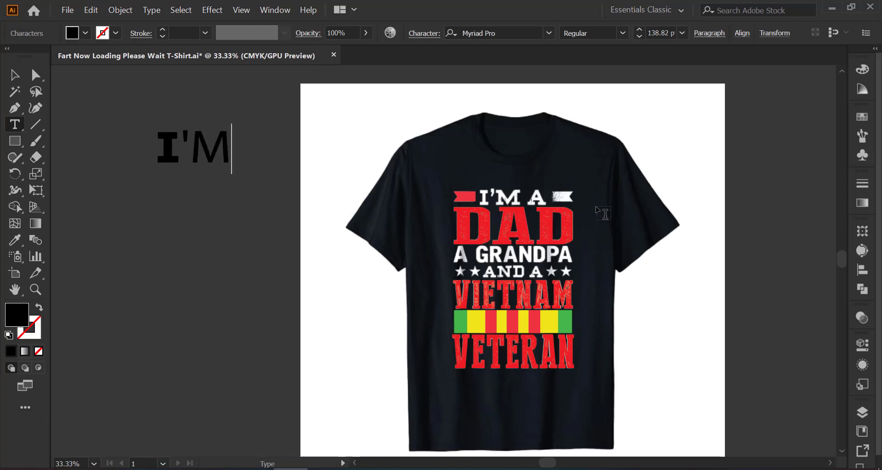
{"action": "key", "text": "BackSpace"}
{"action": "type", "text": "m"}
{"action": "key", "text": "BackSpace"}
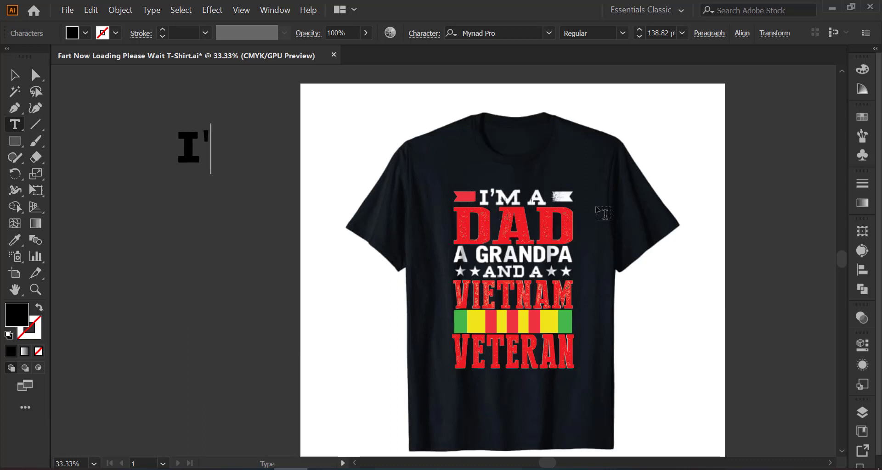
{"action": "key", "text": "BackSpace"}
{"action": "key", "text": "BackSpace"}
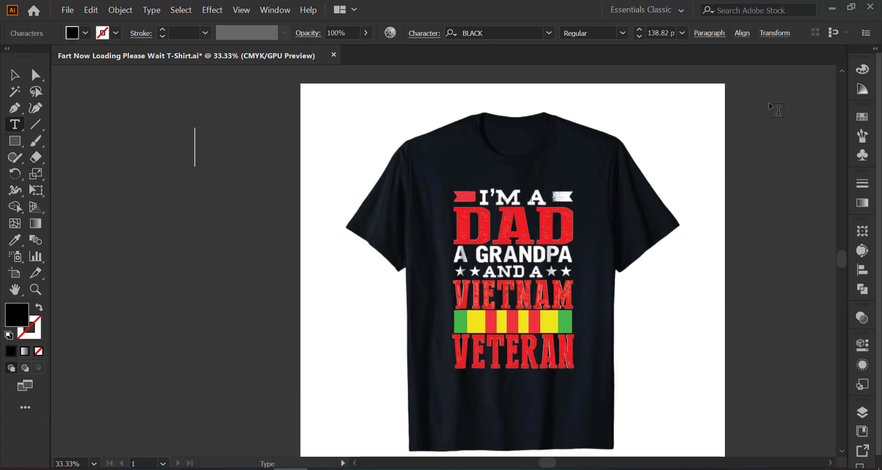
{"action": "type", "text": "I"}
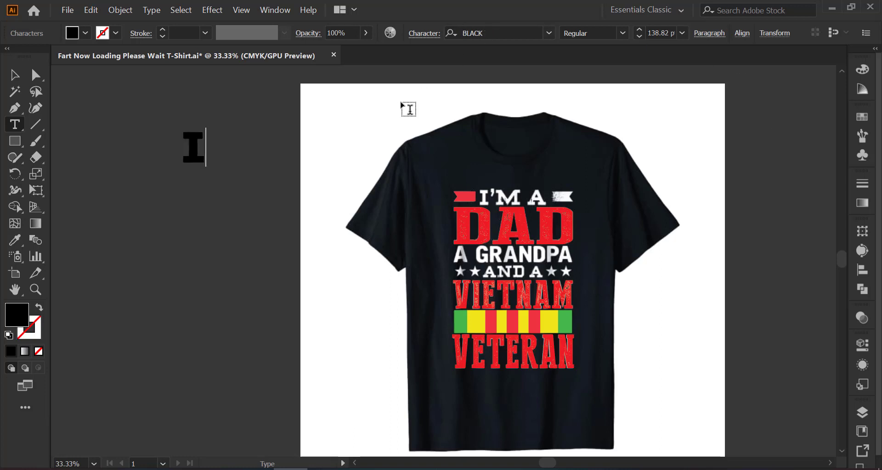
{"action": "type", "text": "'"}
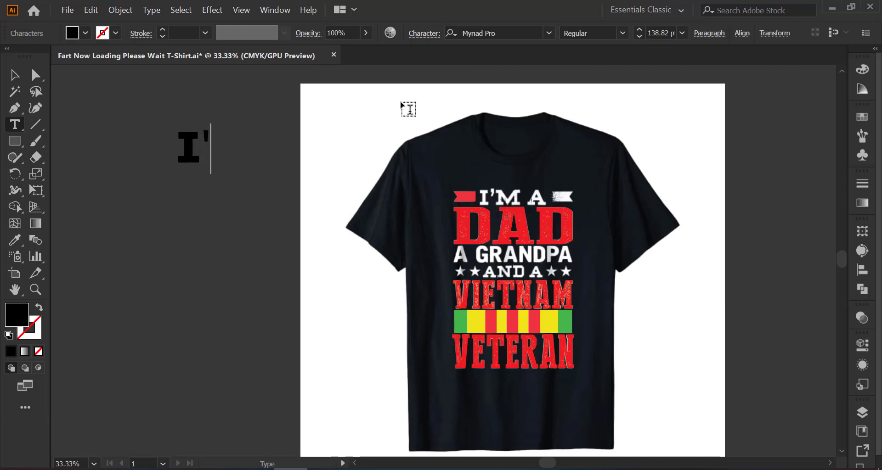
{"action": "type", "text": "M"}
{"action": "key", "text": "BackSpace"}
{"action": "key", "text": "BackSpace"}
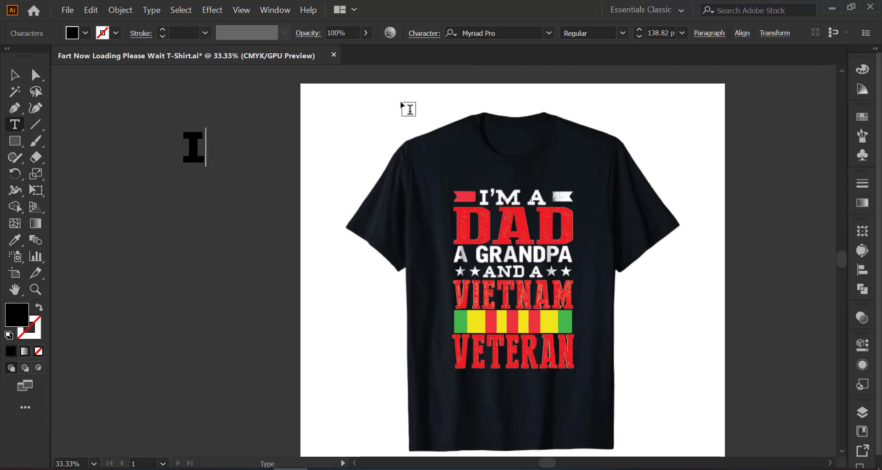
{"action": "type", "text": "M"}
{"action": "key", "text": "BackSpace"}
{"action": "key", "text": "BackSpace"}
{"action": "key", "text": "Tab"}
{"action": "type", "text": "BLACK"}
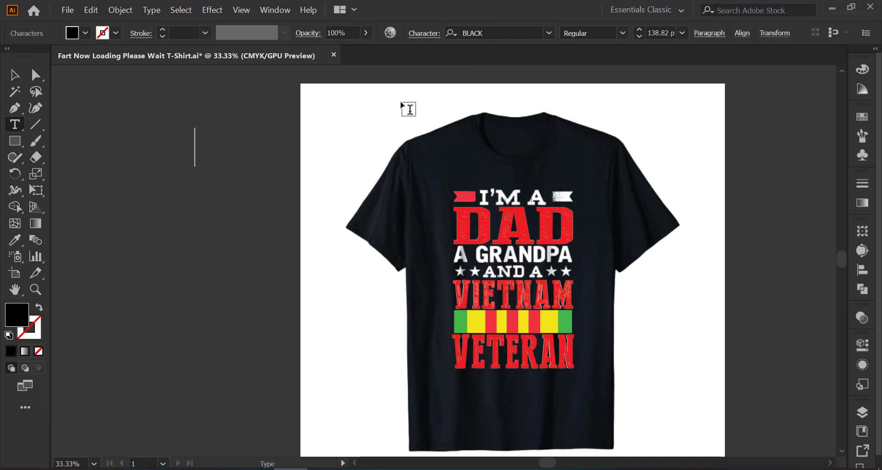
{"action": "type", "text": "IM"}
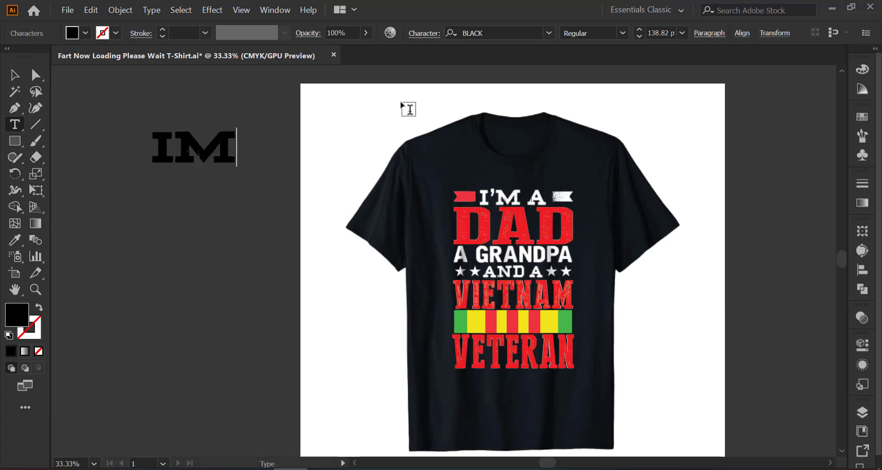
{"action": "type", "text": " A"}
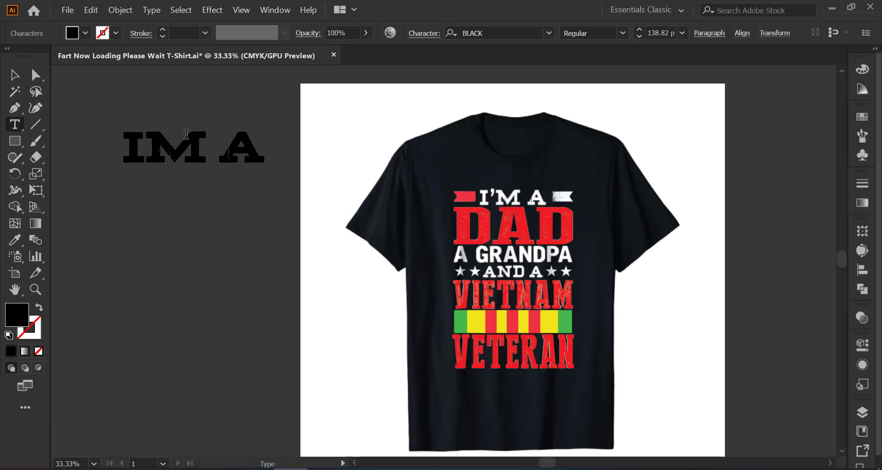
{"action": "type", "text": "'"}
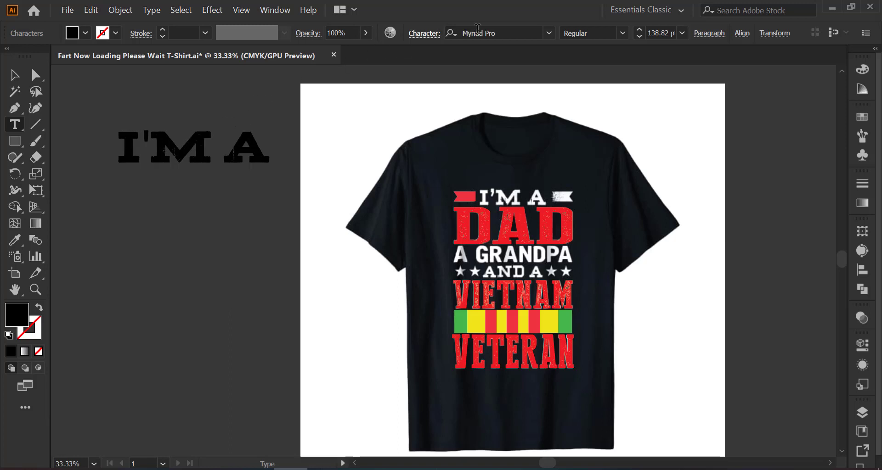
- Set the apostrophe's font to Acumin Variable Concept SemiCondensed UltraBlack Italic
{"action": "double_click", "coordinate": [146, 136]}
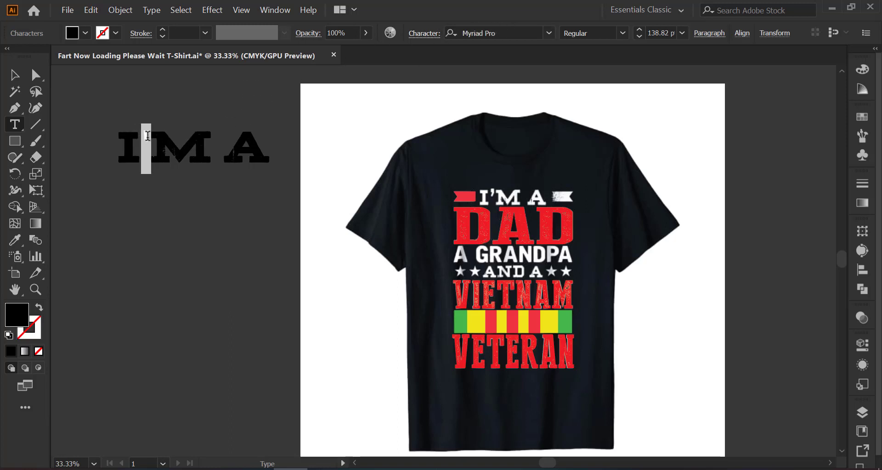
{"action": "left_click", "coordinate": [508, 29]}
{"action": "type", "text": "BLACK"}
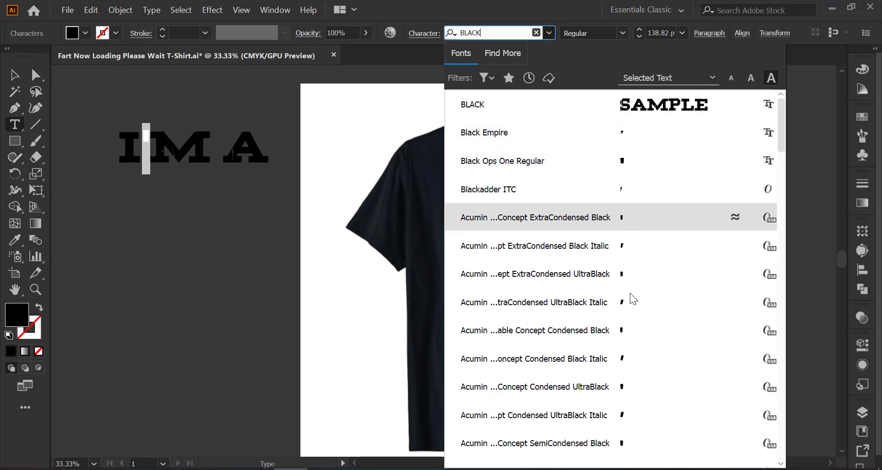
{"action": "scroll", "coordinate": [628, 264], "scroll_direction": "down", "scroll_amount": 1}
{"action": "scroll", "coordinate": [630, 268], "scroll_direction": "down", "scroll_amount": 1}
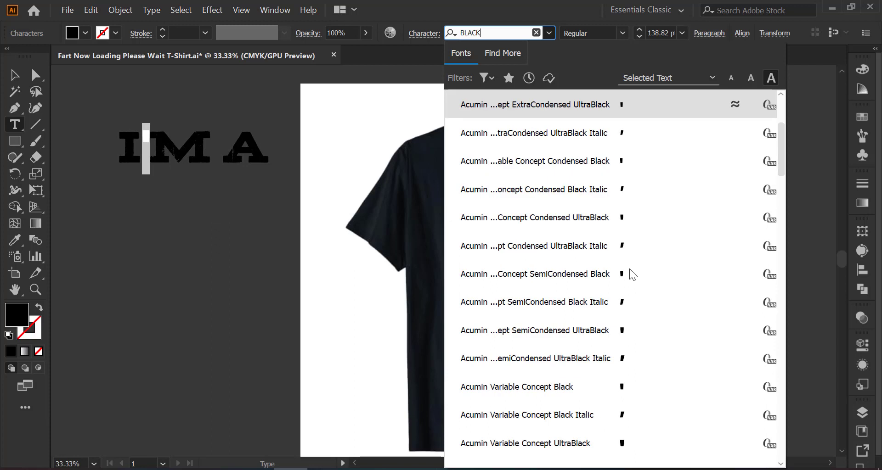
{"action": "left_click", "coordinate": [621, 354]}
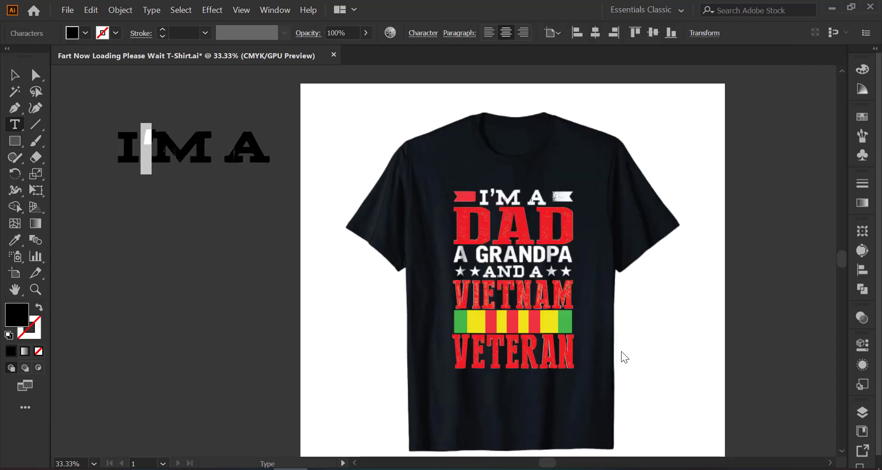
- Apply BookmanJFPro Regular from the Character panel's font family list
{"action": "left_click", "coordinate": [423, 33]}
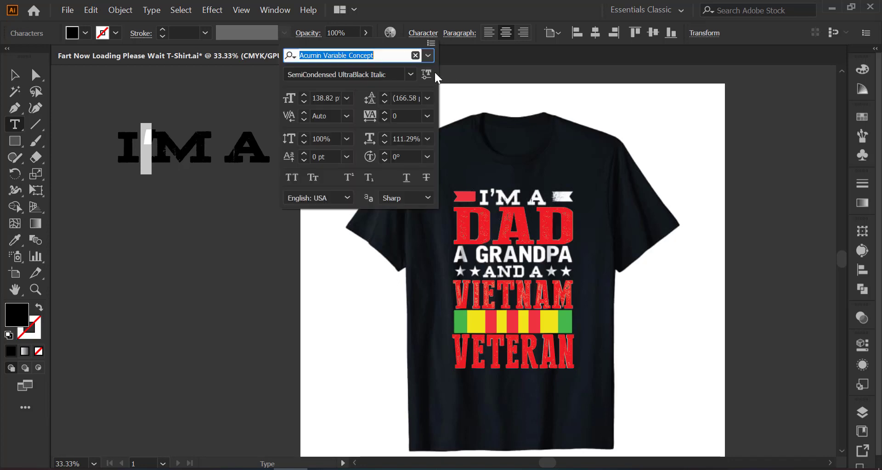
{"action": "left_click", "coordinate": [428, 55]}
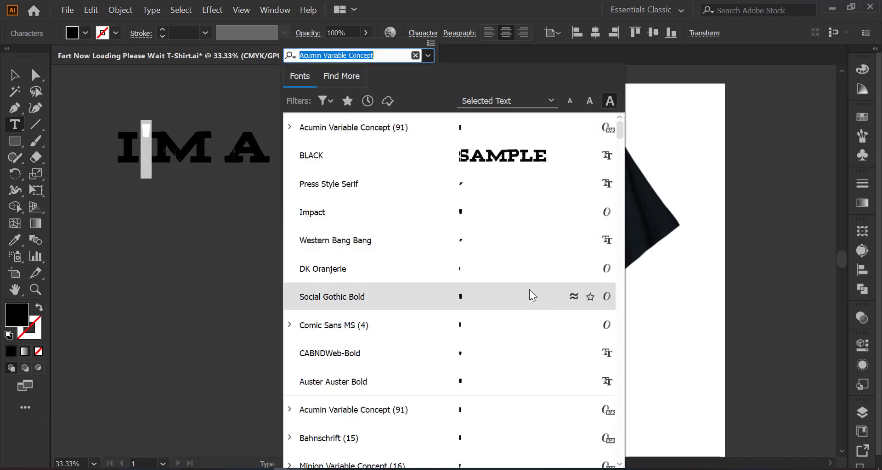
{"action": "scroll", "coordinate": [529, 289], "scroll_direction": "down", "scroll_amount": 2}
{"action": "scroll", "coordinate": [528, 292], "scroll_direction": "down", "scroll_amount": 4}
{"action": "scroll", "coordinate": [527, 292], "scroll_direction": "down", "scroll_amount": 3}
{"action": "mouse_move", "coordinate": [448, 296]}
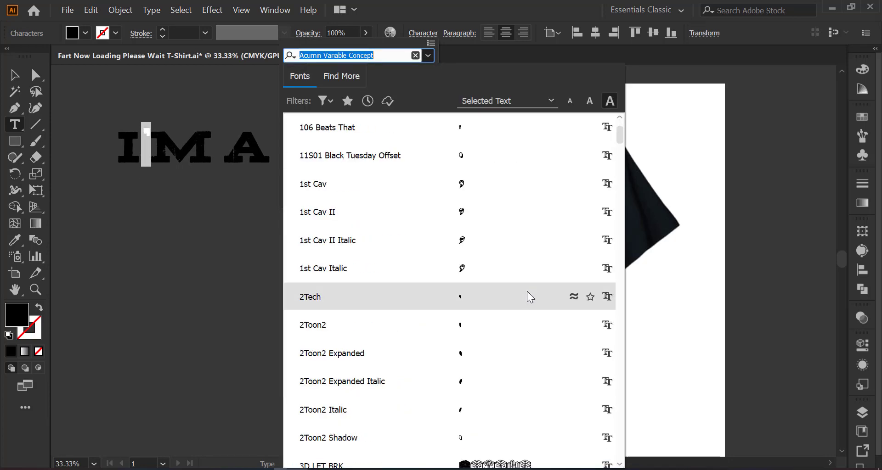
{"action": "scroll", "coordinate": [527, 291], "scroll_direction": "down", "scroll_amount": 3}
{"action": "scroll", "coordinate": [527, 291], "scroll_direction": "up", "scroll_amount": 3}
{"action": "scroll", "coordinate": [528, 292], "scroll_direction": "down", "scroll_amount": 3}
{"action": "scroll", "coordinate": [526, 291], "scroll_direction": "down", "scroll_amount": 3}
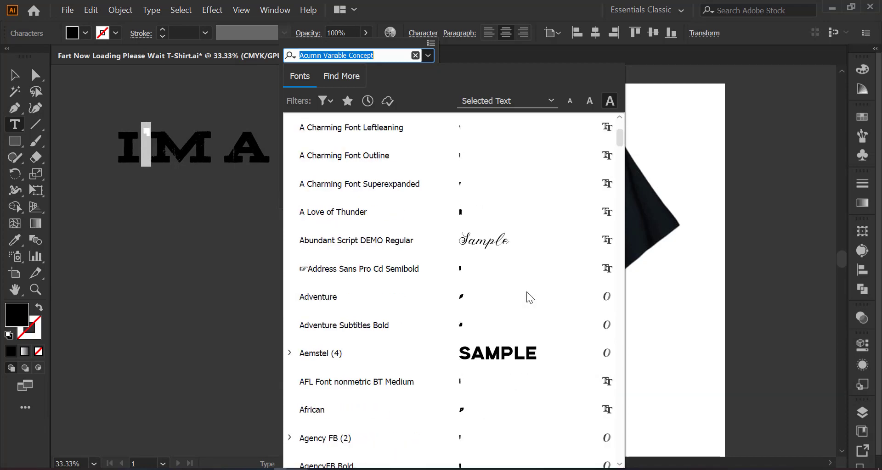
{"action": "scroll", "coordinate": [527, 291], "scroll_direction": "down", "scroll_amount": 2}
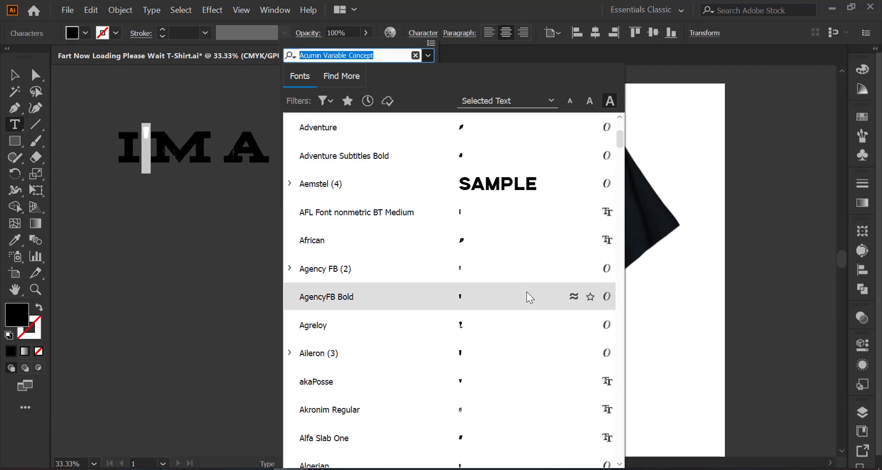
{"action": "scroll", "coordinate": [526, 291], "scroll_direction": "down", "scroll_amount": 2}
{"action": "scroll", "coordinate": [527, 291], "scroll_direction": "down", "scroll_amount": 3}
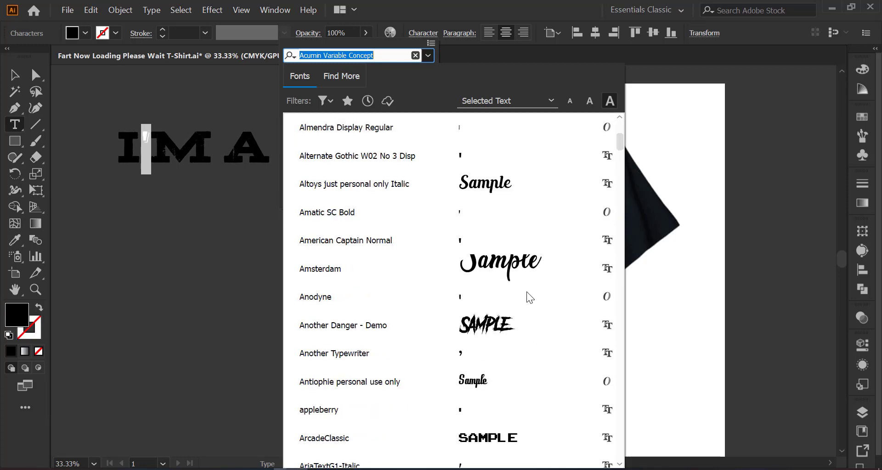
{"action": "scroll", "coordinate": [527, 291], "scroll_direction": "down", "scroll_amount": 1}
{"action": "scroll", "coordinate": [526, 292], "scroll_direction": "down", "scroll_amount": 2}
{"action": "scroll", "coordinate": [526, 292], "scroll_direction": "down", "scroll_amount": 2}
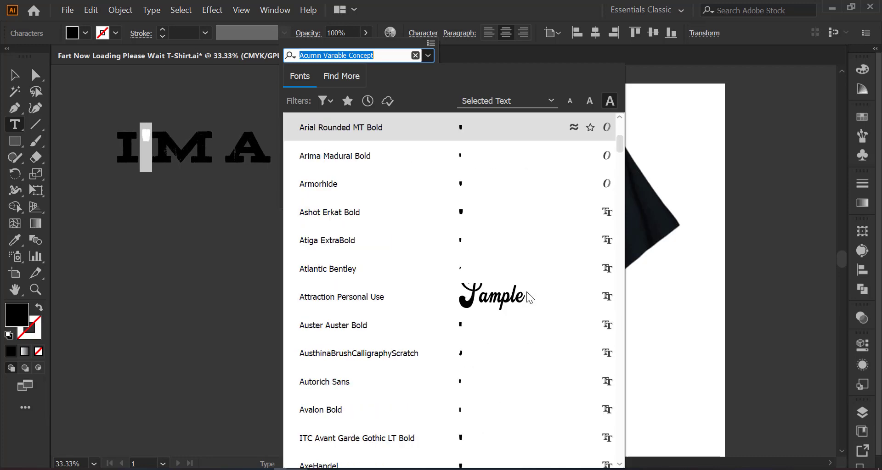
{"action": "scroll", "coordinate": [526, 292], "scroll_direction": "down", "scroll_amount": 5}
{"action": "scroll", "coordinate": [527, 291], "scroll_direction": "down", "scroll_amount": 4}
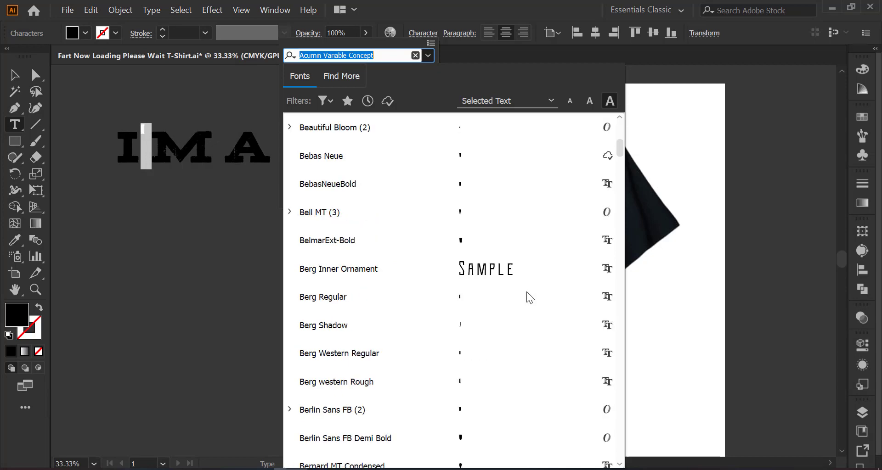
{"action": "scroll", "coordinate": [527, 292], "scroll_direction": "down", "scroll_amount": 4}
{"action": "scroll", "coordinate": [527, 292], "scroll_direction": "down", "scroll_amount": 2}
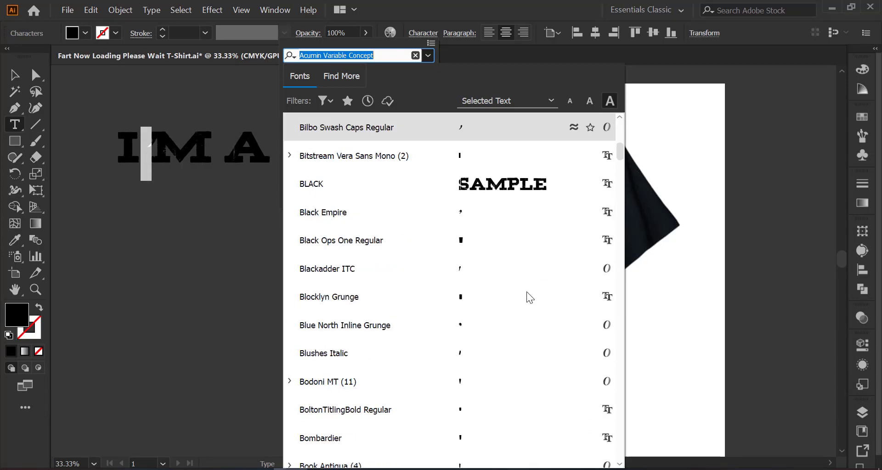
{"action": "scroll", "coordinate": [526, 291], "scroll_direction": "down", "scroll_amount": 4}
{"action": "scroll", "coordinate": [527, 292], "scroll_direction": "down", "scroll_amount": 2}
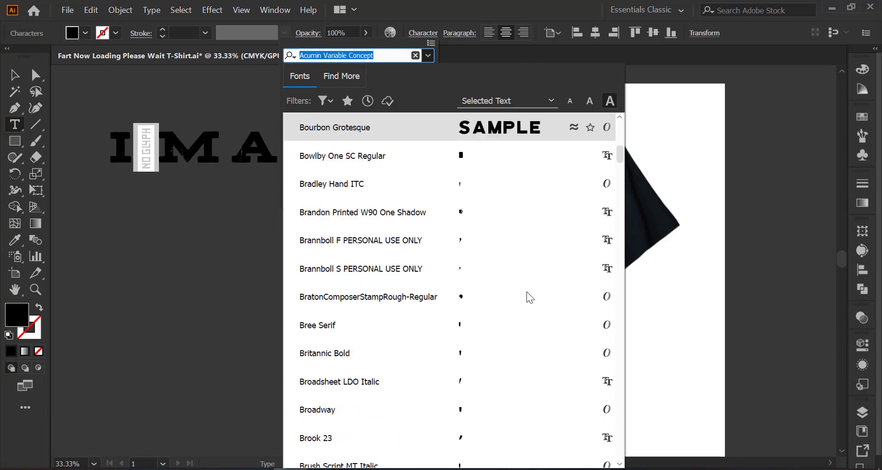
{"action": "scroll", "coordinate": [527, 292], "scroll_direction": "down", "scroll_amount": 1}
{"action": "scroll", "coordinate": [527, 292], "scroll_direction": "up", "scroll_amount": 3}
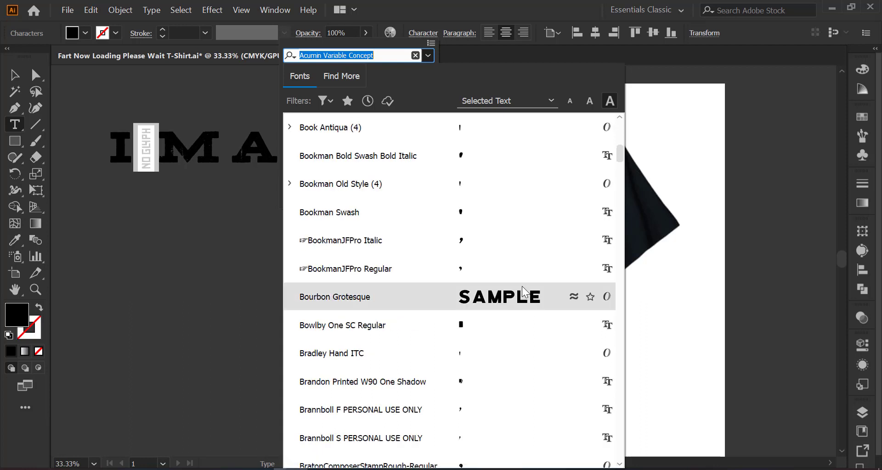
{"action": "left_click", "coordinate": [492, 260]}
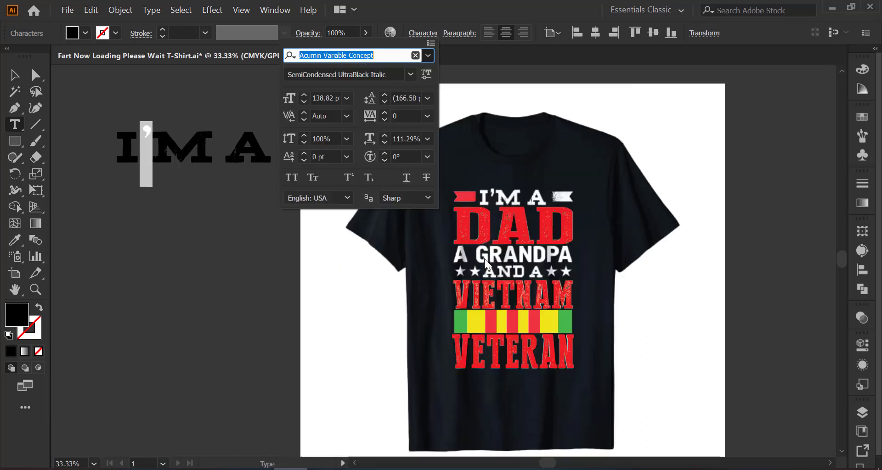
- Fill the I'M A text red, scale it to 86.53 pt, and move it onto the shirt heading
{"action": "left_click", "coordinate": [16, 78]}
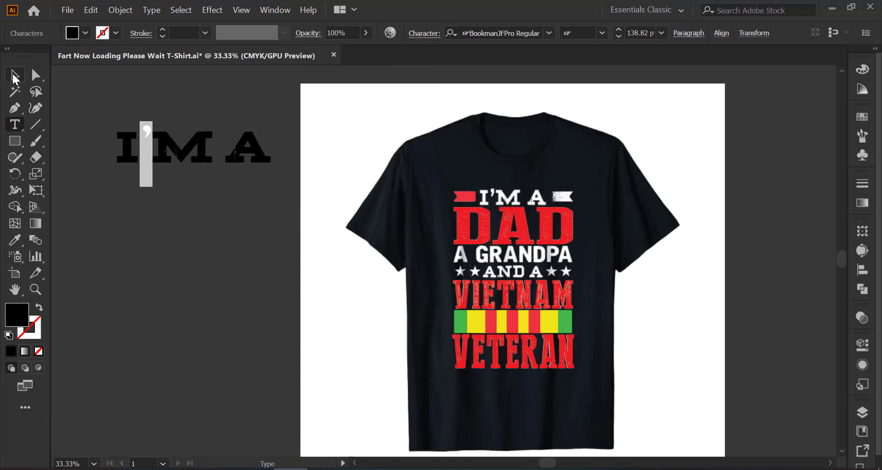
{"action": "left_click", "coordinate": [14, 75]}
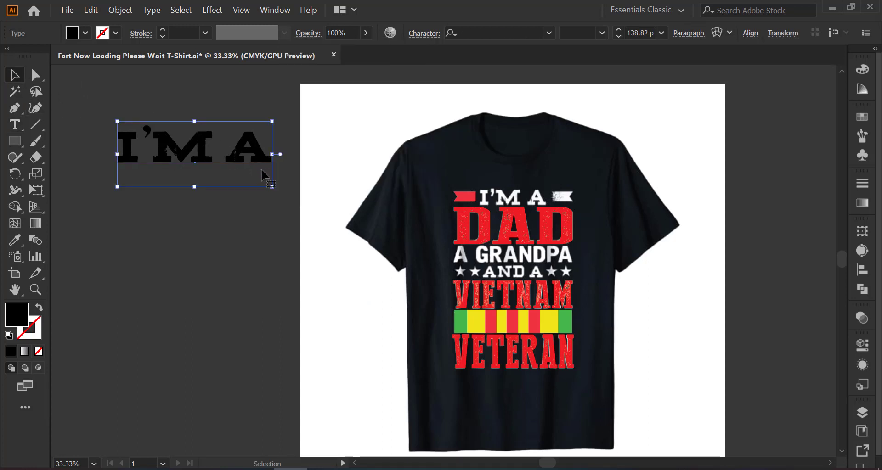
{"action": "left_click", "coordinate": [85, 33]}
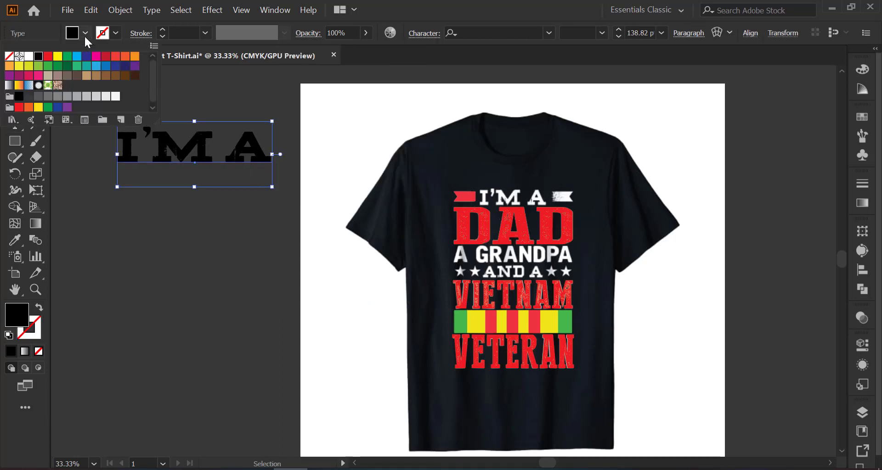
{"action": "left_click", "coordinate": [48, 57]}
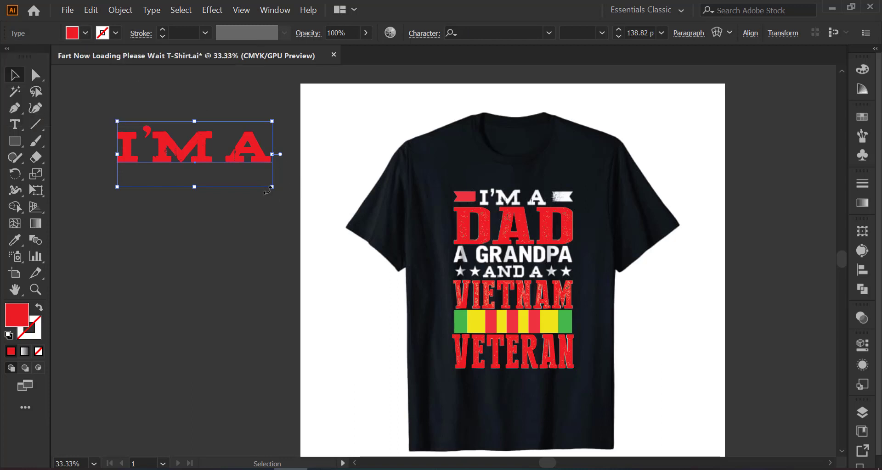
{"action": "left_click_drag", "start_coordinate": [272, 187], "coordinate": [243, 175]}
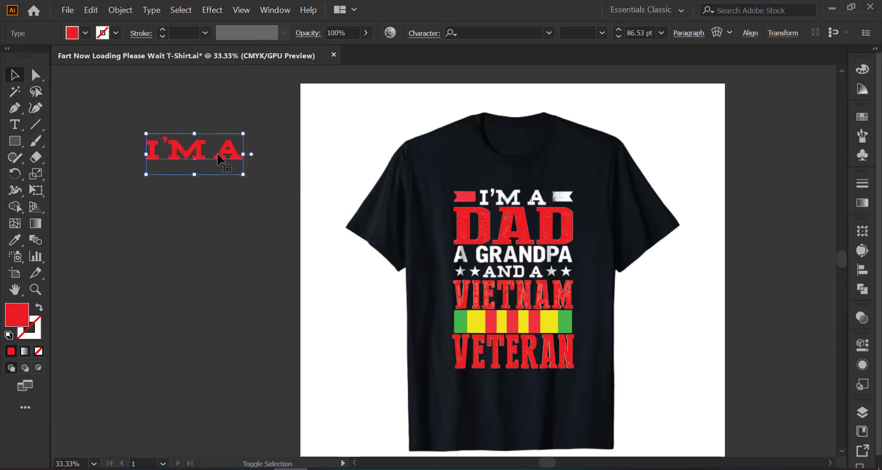
{"action": "left_click_drag", "start_coordinate": [195, 152], "coordinate": [540, 222]}
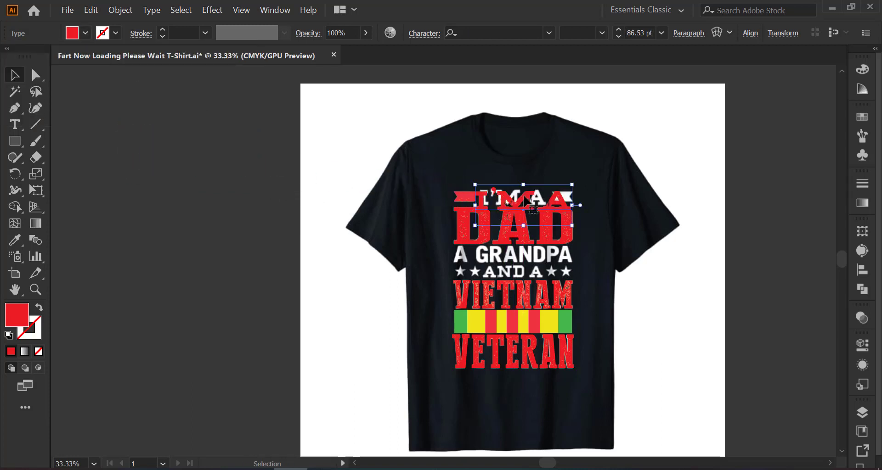
- Adjust the red I'M A bounding box to about 69.03 pt, fitting it between the two flags
{"action": "scroll", "coordinate": [540, 222], "scroll_direction": "up", "scroll_amount": 2}
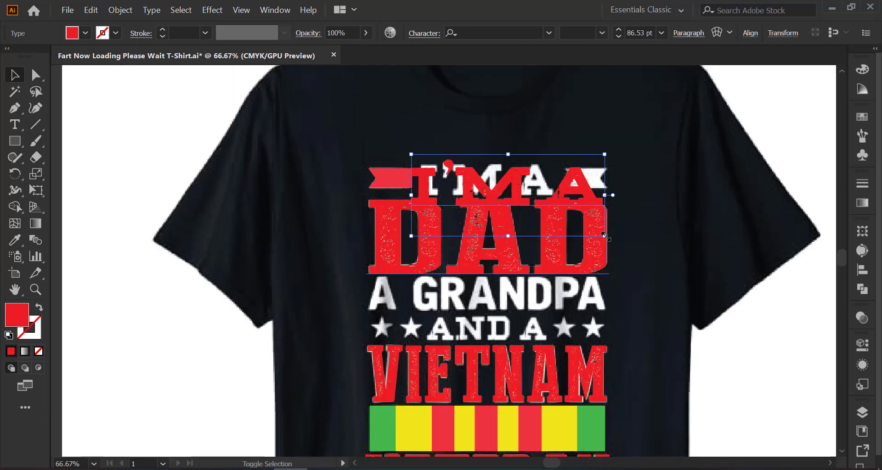
{"action": "left_click_drag", "start_coordinate": [605, 230], "coordinate": [567, 221]}
{"action": "left_click_drag", "start_coordinate": [543, 188], "coordinate": [557, 203]}
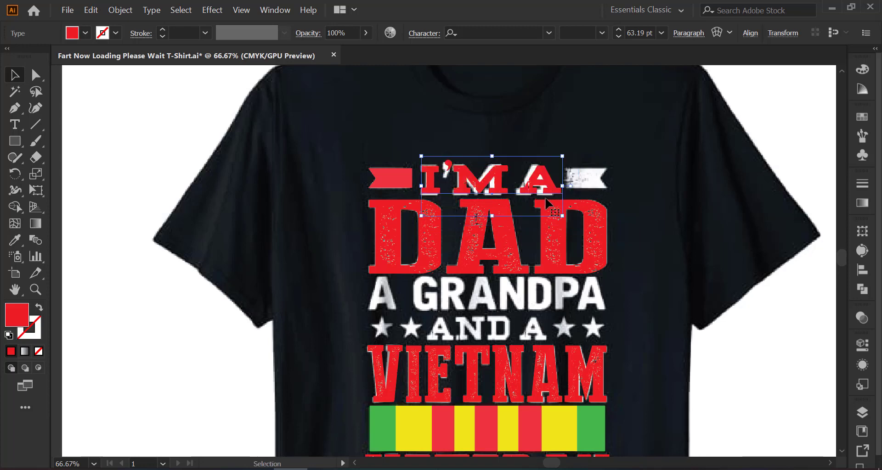
{"action": "scroll", "coordinate": [558, 204], "scroll_direction": "up", "scroll_amount": 1}
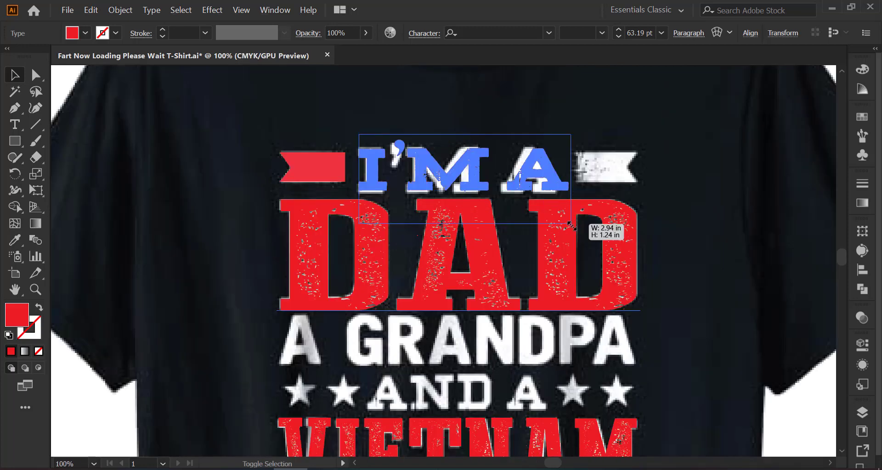
{"action": "left_click_drag", "start_coordinate": [571, 225], "coordinate": [571, 226]}
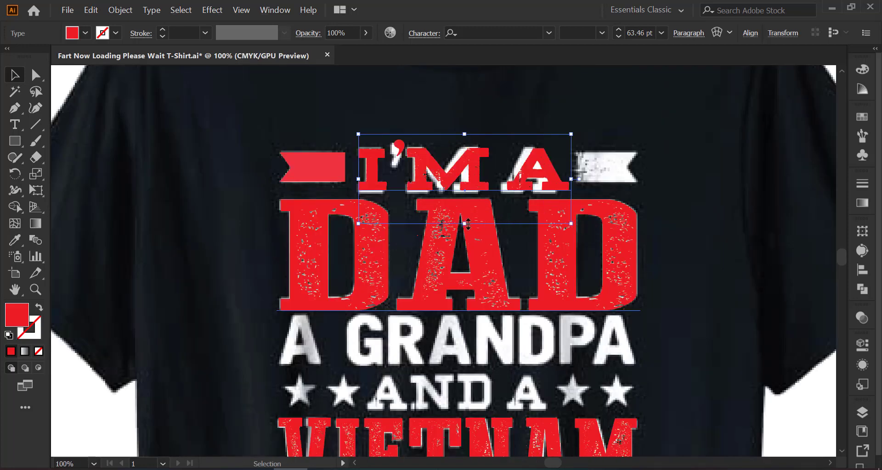
{"action": "left_click_drag", "start_coordinate": [467, 224], "coordinate": [467, 227]}
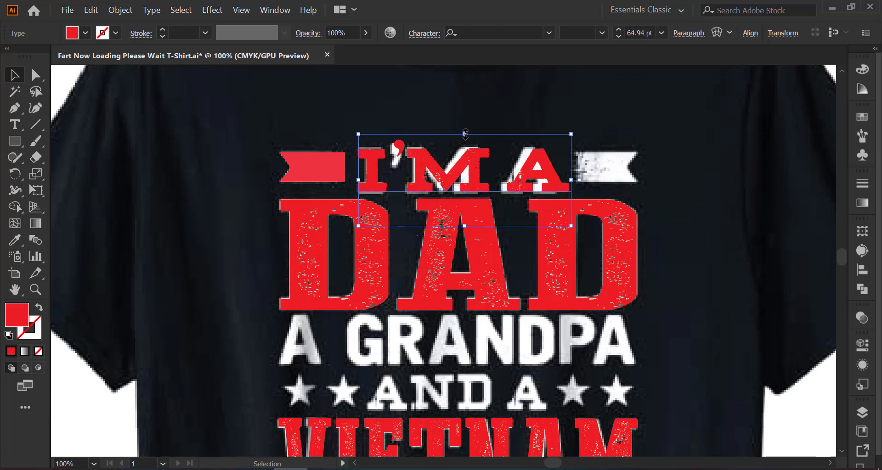
{"action": "left_click_drag", "start_coordinate": [466, 133], "coordinate": [465, 132]}
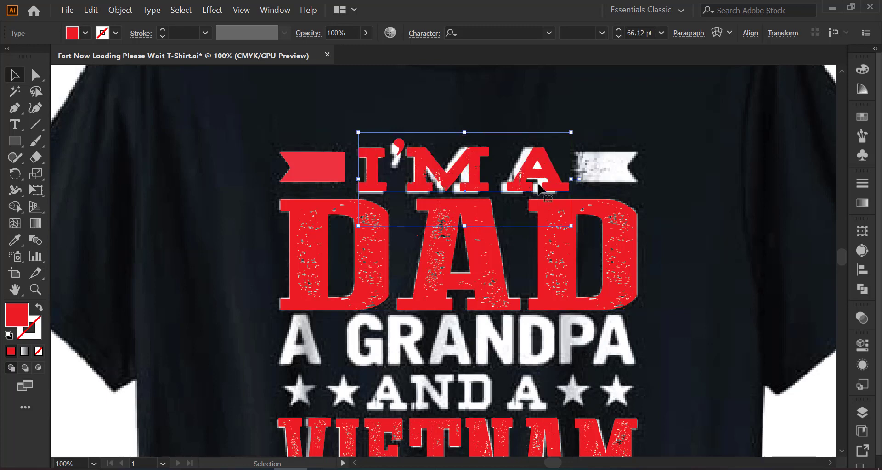
{"action": "left_click_drag", "start_coordinate": [571, 179], "coordinate": [561, 179]}
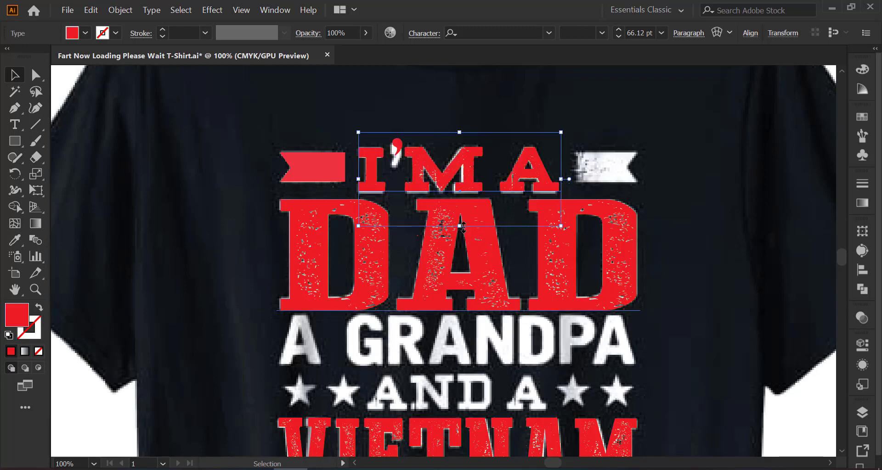
{"action": "left_click_drag", "start_coordinate": [461, 227], "coordinate": [461, 228]}
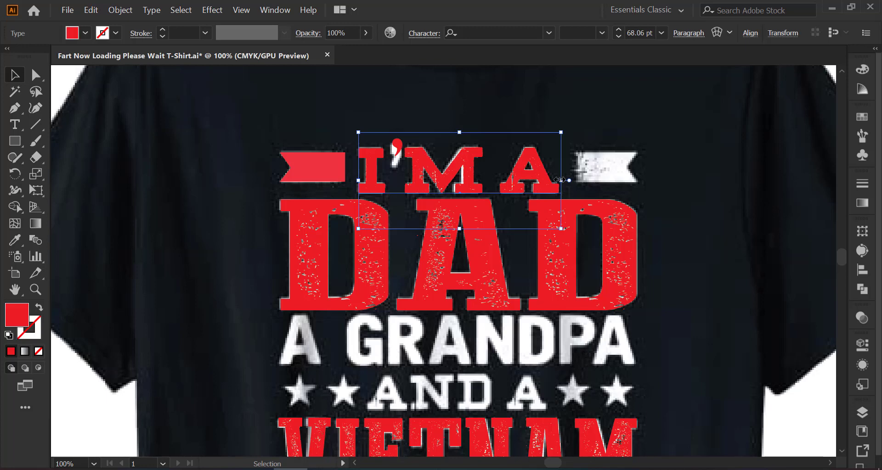
{"action": "left_click_drag", "start_coordinate": [560, 180], "coordinate": [561, 181]}
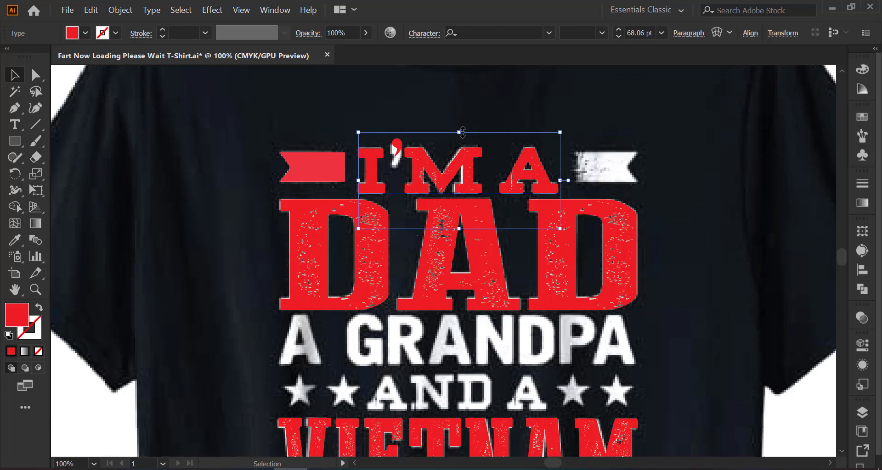
{"action": "left_click_drag", "start_coordinate": [462, 133], "coordinate": [463, 131]}
{"action": "scroll", "coordinate": [428, 185], "scroll_direction": "down", "scroll_amount": 1}
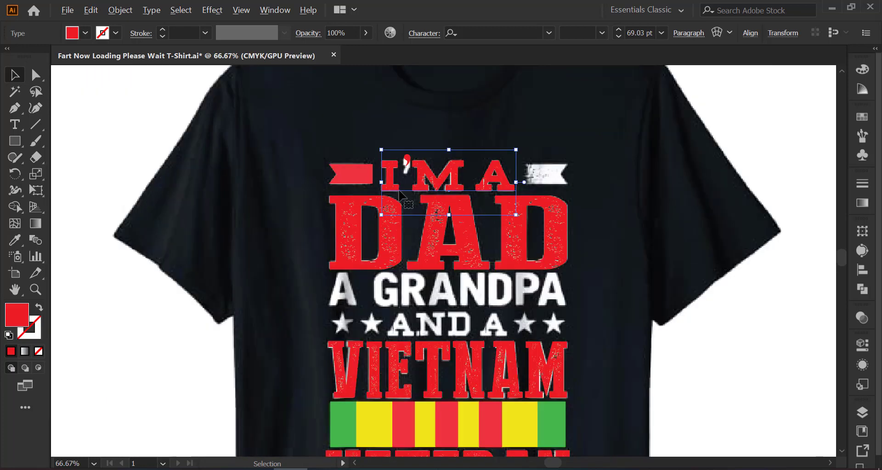
- Add a new text line reading A.ND below the VETERAN row
{"action": "left_click", "coordinate": [15, 124]}
{"action": "scroll", "coordinate": [639, 220], "scroll_direction": "down", "scroll_amount": 2}
{"action": "scroll", "coordinate": [579, 216], "scroll_direction": "down", "scroll_amount": 3}
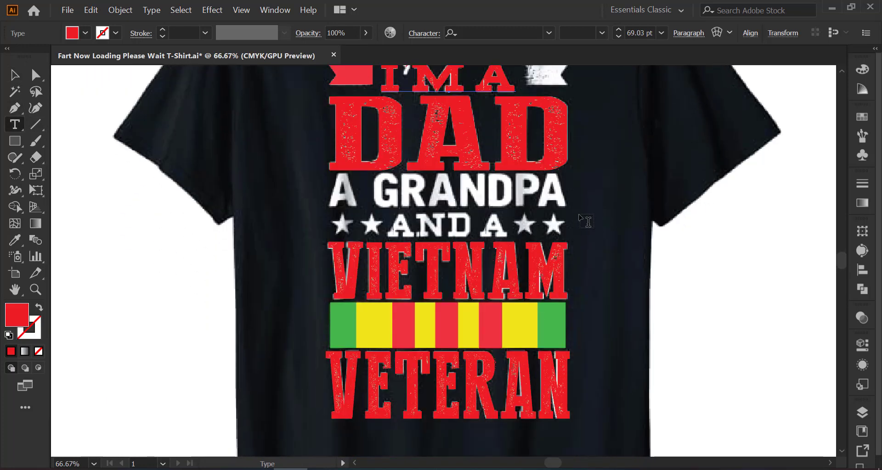
{"action": "scroll", "coordinate": [517, 312], "scroll_direction": "down", "scroll_amount": 5}
{"action": "scroll", "coordinate": [459, 349], "scroll_direction": "down", "scroll_amount": 1}
{"action": "left_click", "coordinate": [409, 371]}
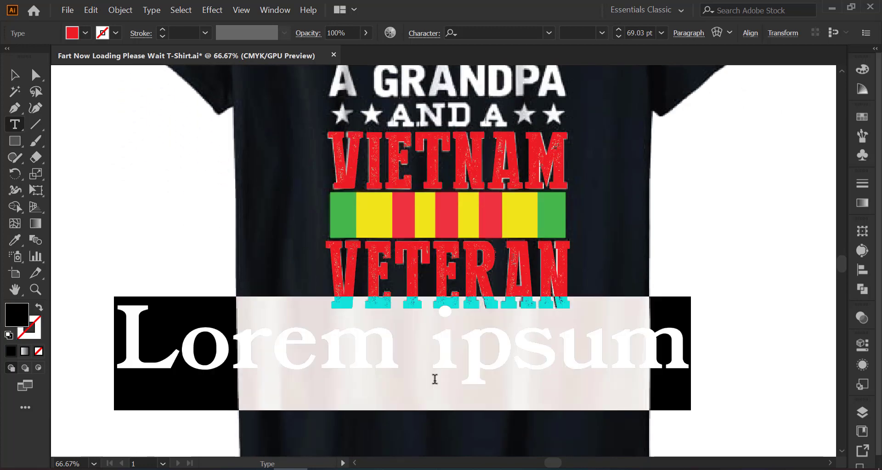
{"action": "type", "text": "A"}
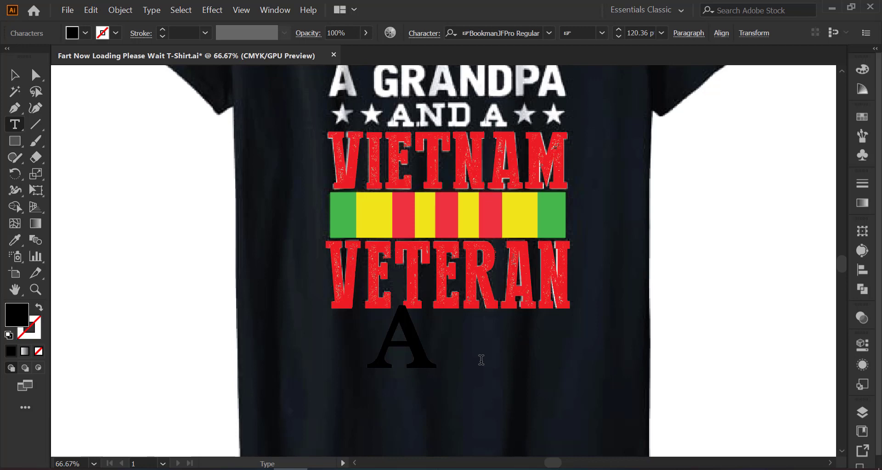
{"action": "type", "text": "."}
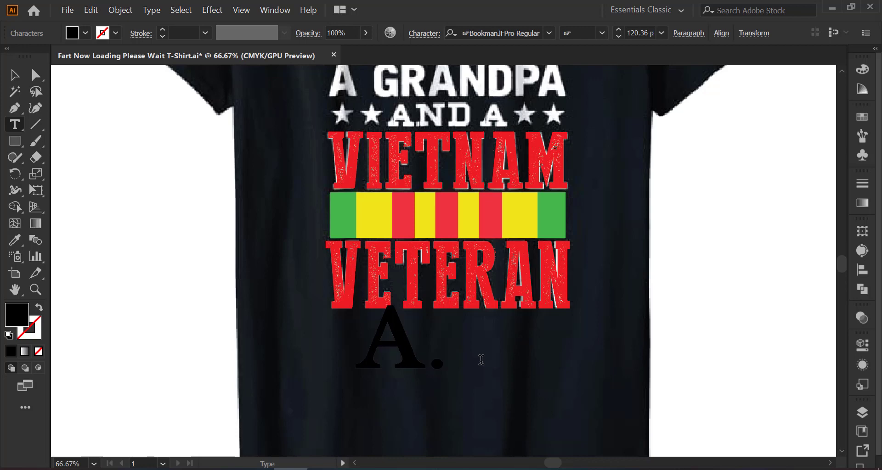
{"action": "type", "text": "ND"}
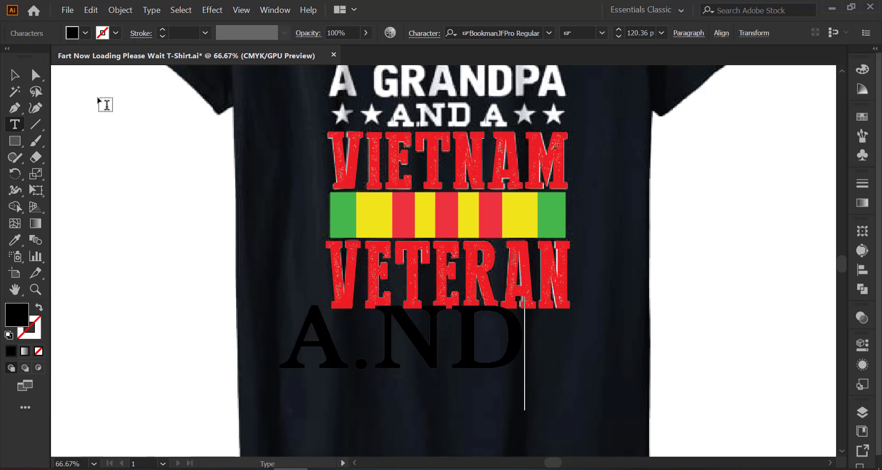
{"action": "key", "text": "Escape"}
- Set the A.ND text to the BLACK font, shrink it to about half size, and fill it red
{"action": "left_click", "coordinate": [507, 33]}
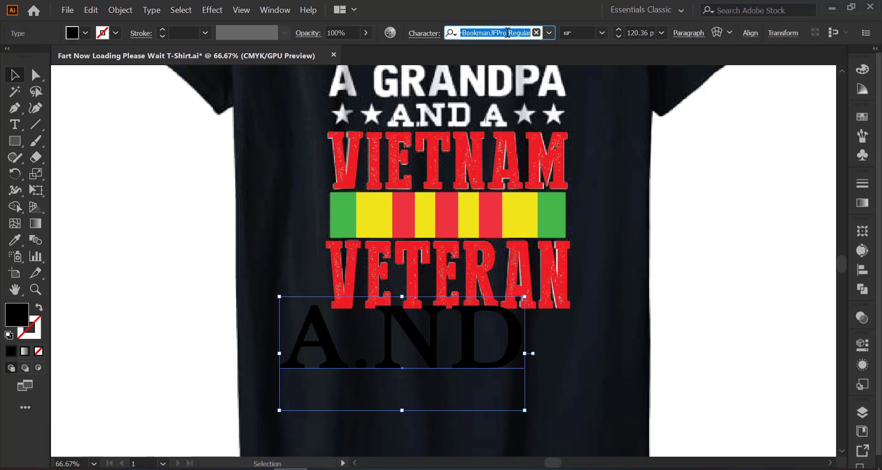
{"action": "type", "text": "BLACK"}
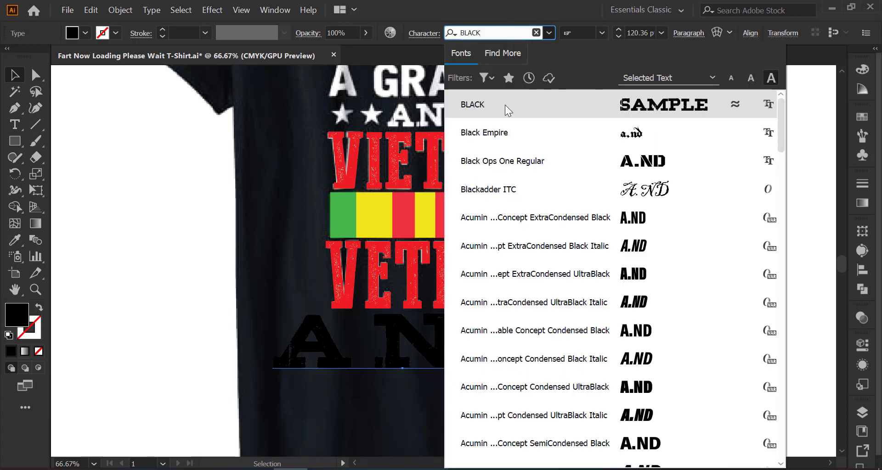
{"action": "left_click", "coordinate": [505, 105]}
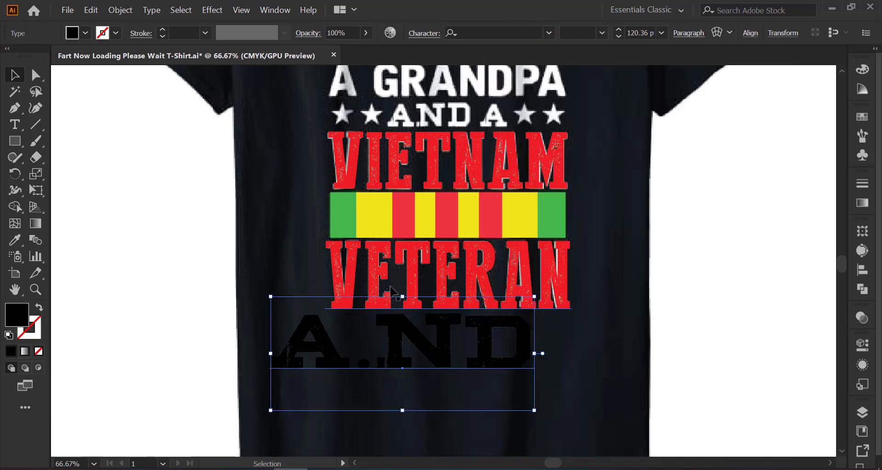
{"action": "left_click_drag", "start_coordinate": [534, 410], "coordinate": [467, 382]}
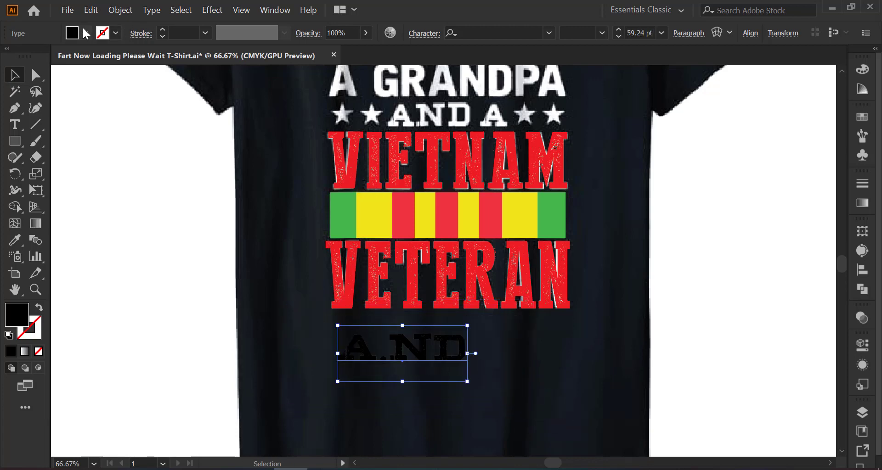
{"action": "left_click", "coordinate": [85, 33]}
{"action": "left_click", "coordinate": [50, 56]}
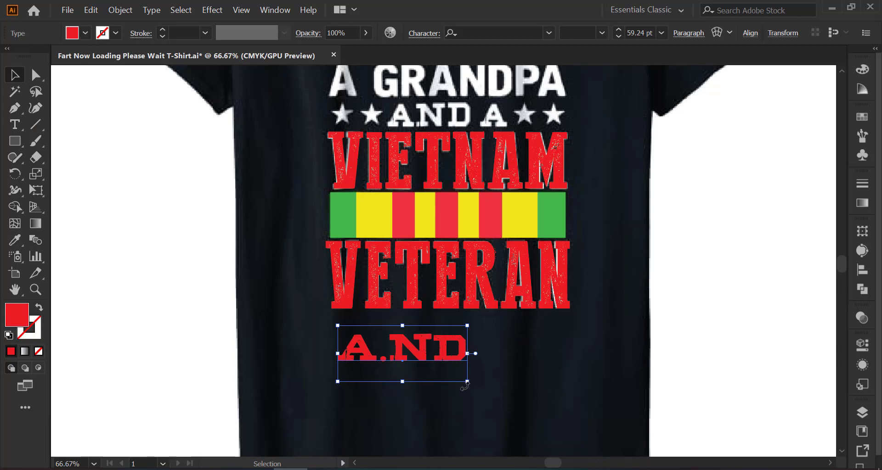
- Delete the period so it reads AND, then position it below VETERAN
{"action": "left_click", "coordinate": [13, 124]}
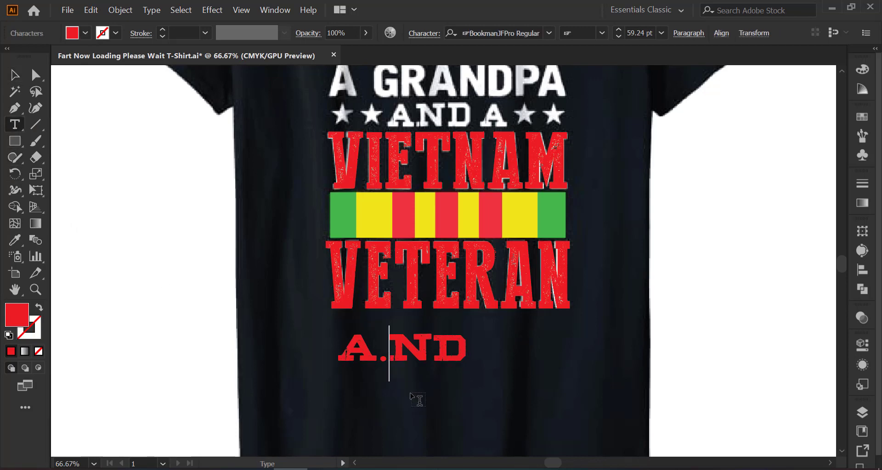
{"action": "key", "text": "BackSpace"}
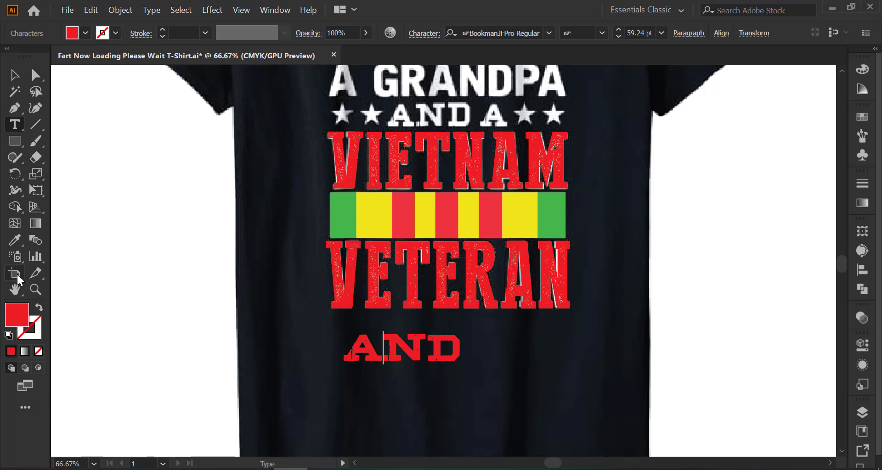
{"action": "left_click", "coordinate": [15, 74]}
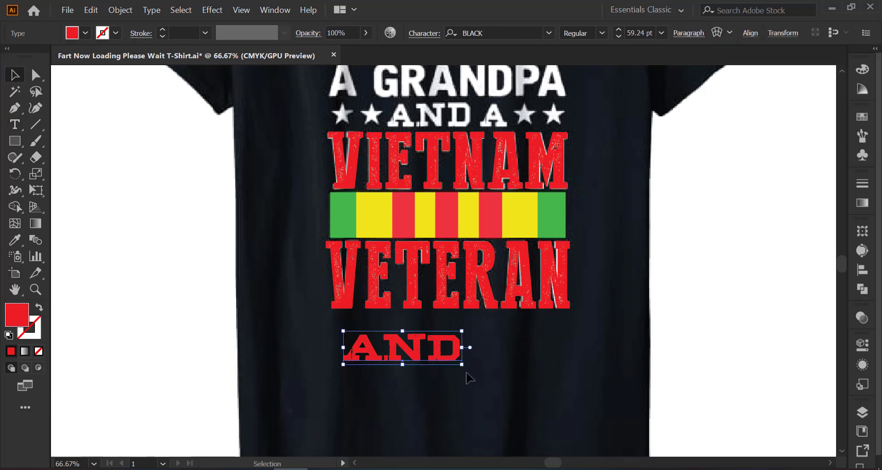
{"action": "mouse_move", "coordinate": [416, 354]}
{"action": "left_mouse_down"}
{"action": "mouse_move", "coordinate": [452, 117]}
{"action": "mouse_move", "coordinate": [455, 369]}
{"action": "left_mouse_up"}
- Extend the text to AND A, shrink it slightly, and move it onto the original AND A
{"action": "left_click", "coordinate": [15, 124]}
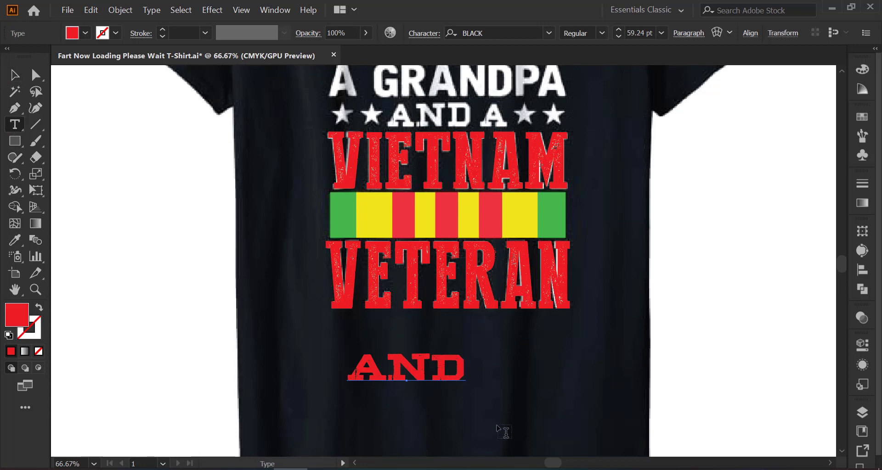
{"action": "left_click", "coordinate": [465, 365]}
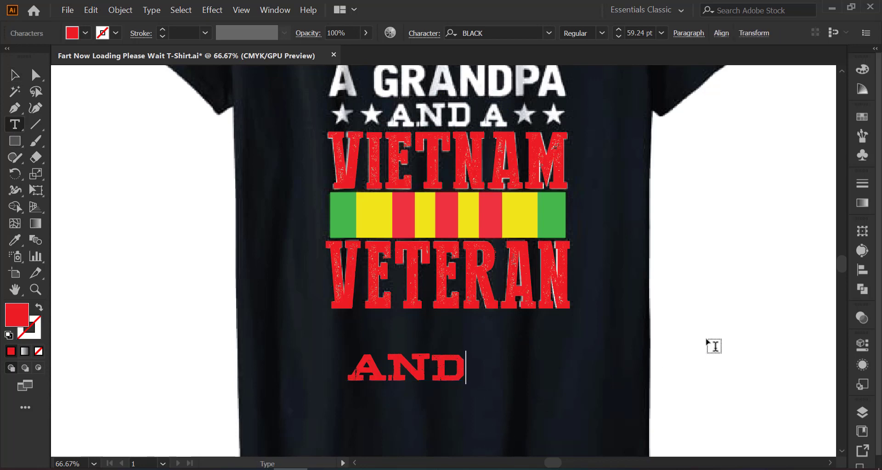
{"action": "type", "text": " A"}
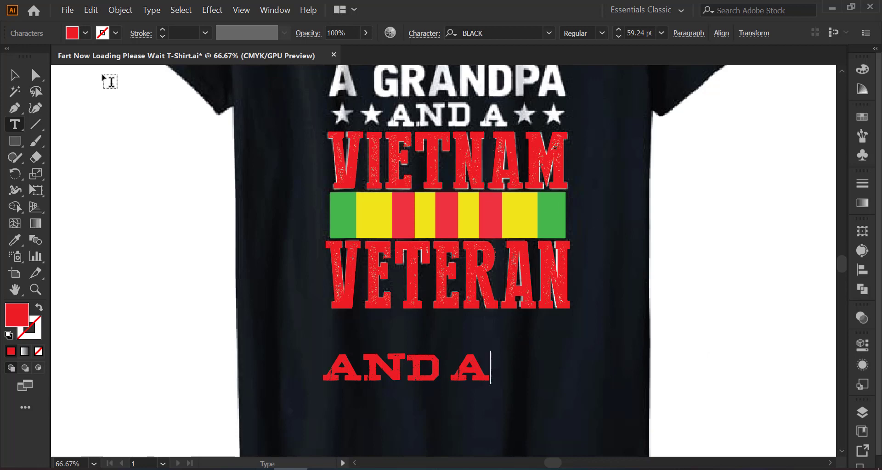
{"action": "left_click", "coordinate": [14, 75]}
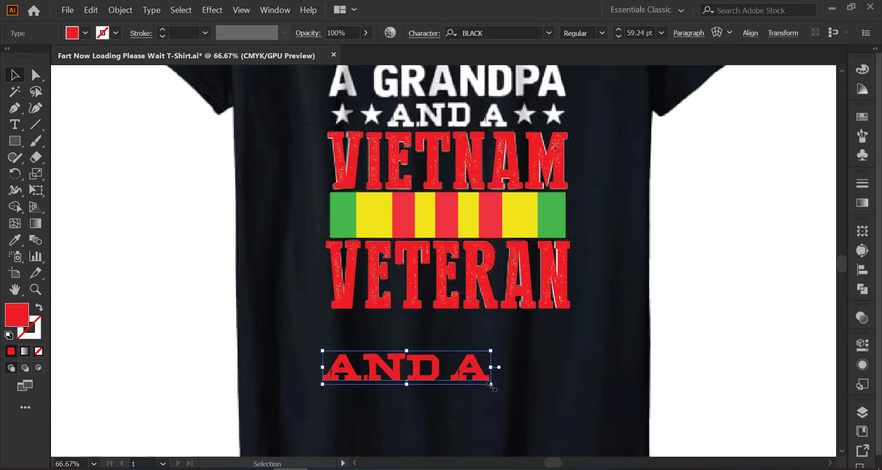
{"action": "left_click_drag", "start_coordinate": [490, 386], "coordinate": [473, 381]}
{"action": "mouse_move", "coordinate": [421, 374]}
{"action": "left_mouse_down"}
{"action": "mouse_move", "coordinate": [475, 128]}
{"action": "mouse_move", "coordinate": [465, 121]}
{"action": "left_mouse_up"}
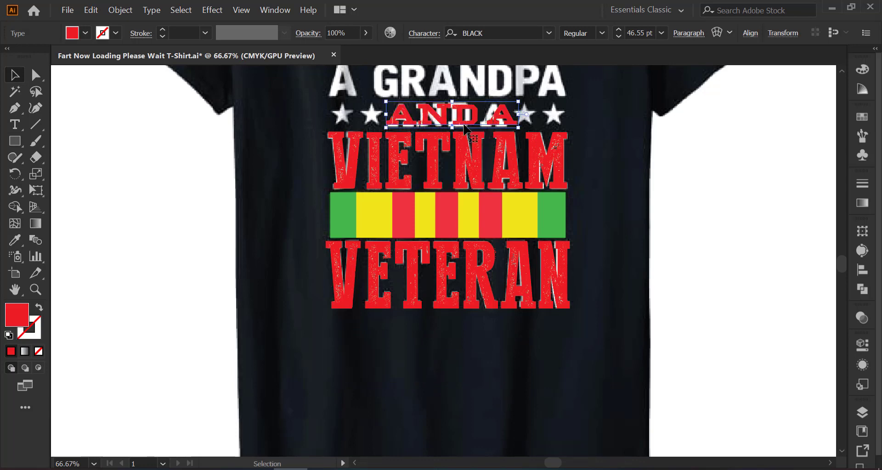
- Stretch and narrow the AND A handles to 53.23 pt to cover the original lettering
{"action": "scroll", "coordinate": [464, 122], "scroll_direction": "up", "scroll_amount": 3, "text": "alt"}
{"action": "scroll", "coordinate": [536, 239], "scroll_direction": "up", "scroll_amount": 3}
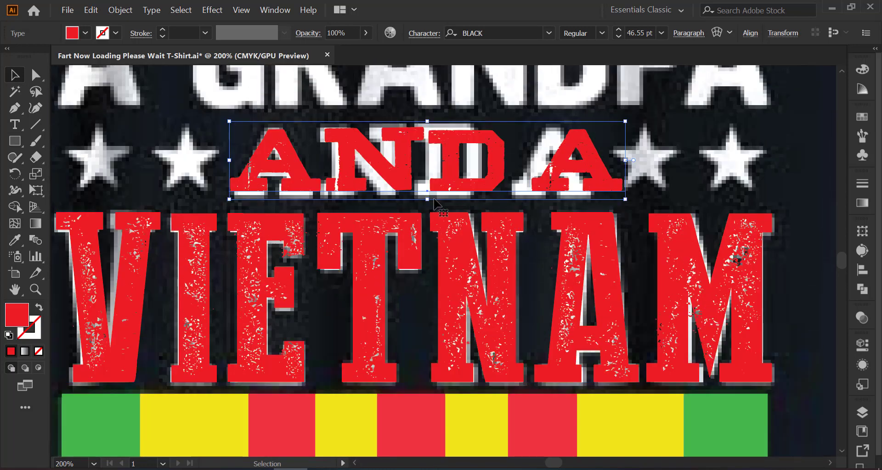
{"action": "left_click_drag", "start_coordinate": [427, 199], "coordinate": [427, 204]}
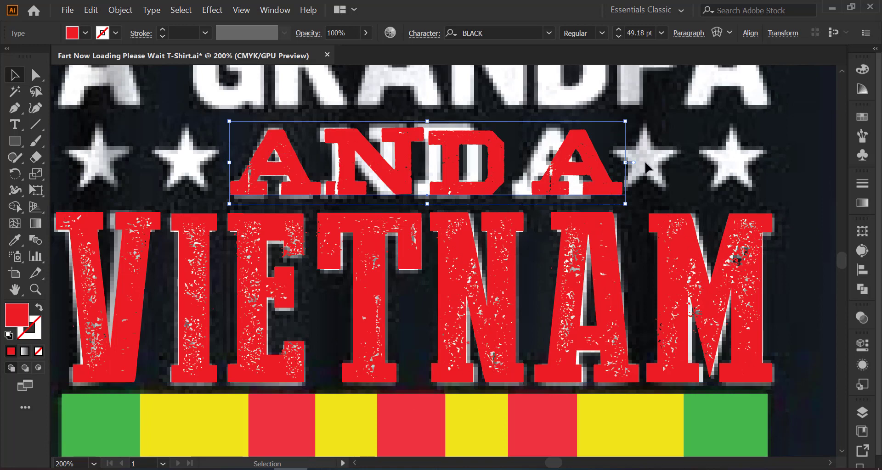
{"action": "left_click_drag", "start_coordinate": [625, 162], "coordinate": [597, 163]}
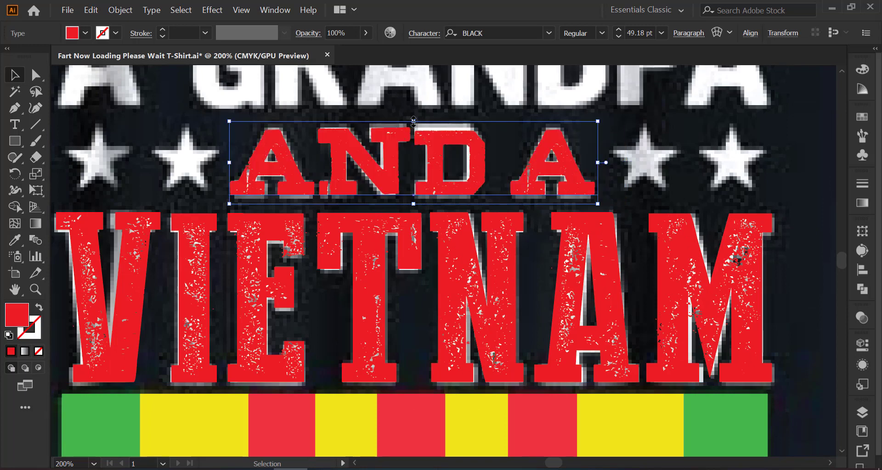
{"action": "left_click_drag", "start_coordinate": [414, 120], "coordinate": [413, 117]}
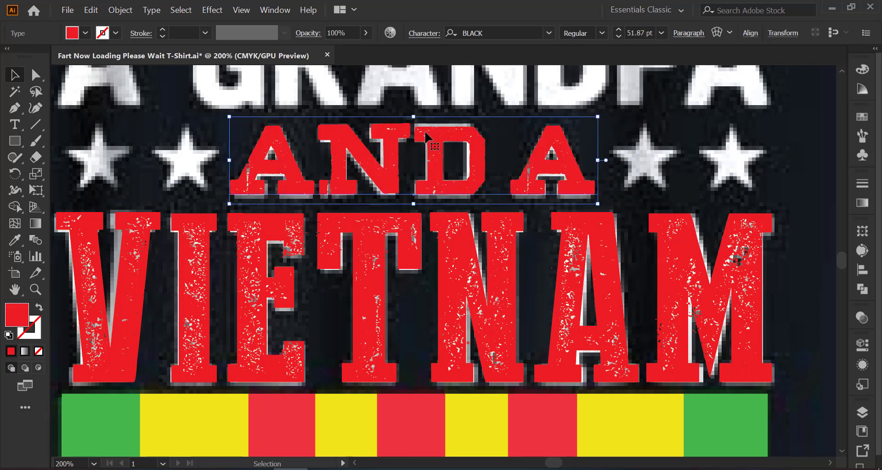
{"action": "left_click_drag", "start_coordinate": [412, 207], "coordinate": [412, 209]}
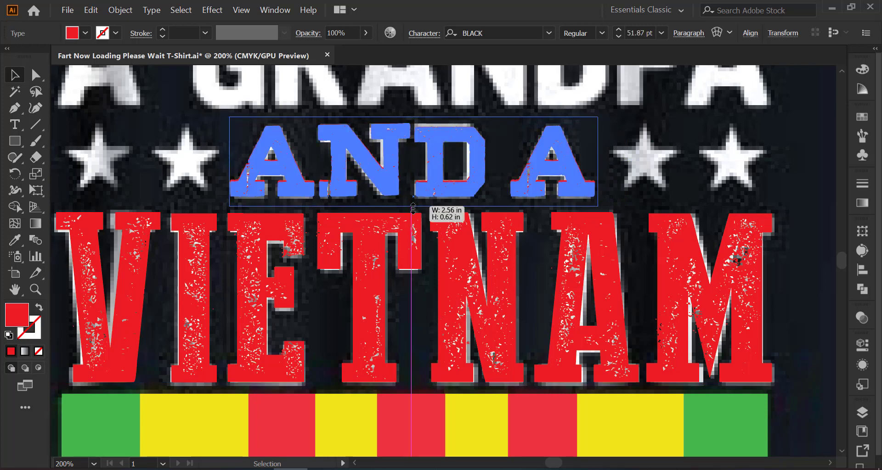
{"action": "scroll", "coordinate": [504, 260], "scroll_direction": "down", "scroll_amount": 1}
{"action": "scroll", "coordinate": [504, 260], "scroll_direction": "down", "scroll_amount": 1}
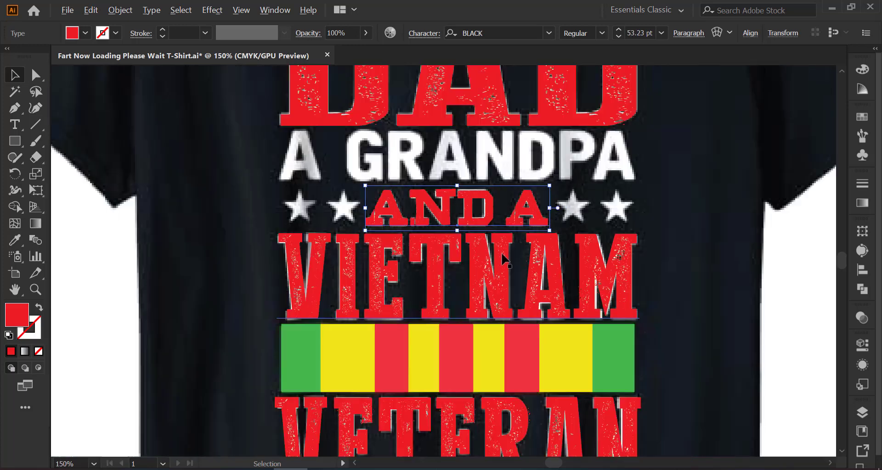
{"action": "scroll", "coordinate": [504, 260], "scroll_direction": "down", "scroll_amount": 1}
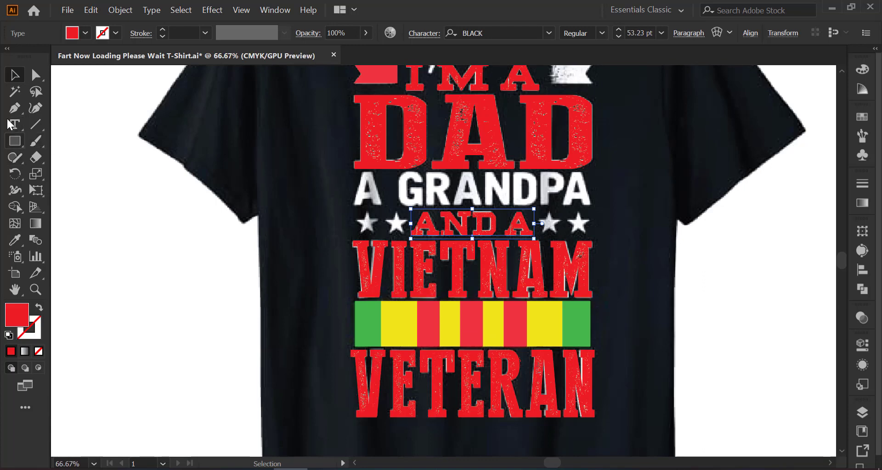
- Draw a red star with the Star tool and fit it over the leftmost white star
{"action": "right_click", "coordinate": [14, 141]}
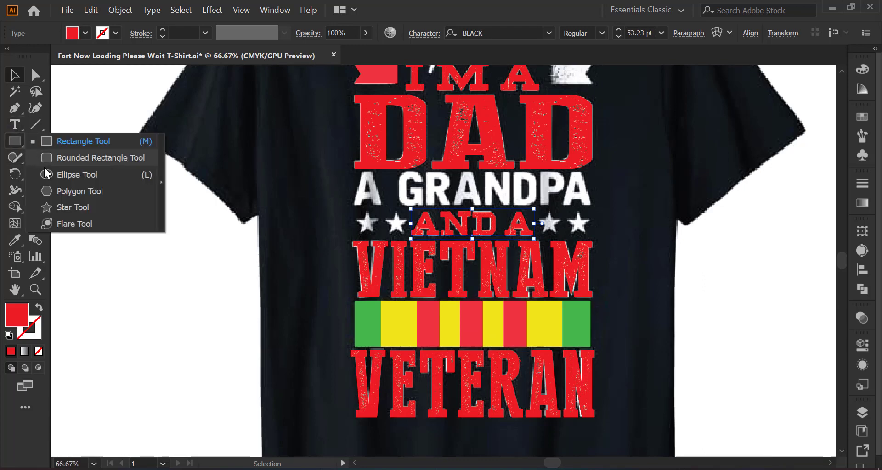
{"action": "left_click", "coordinate": [56, 209]}
{"action": "scroll", "coordinate": [358, 241], "scroll_direction": "up", "scroll_amount": 3}
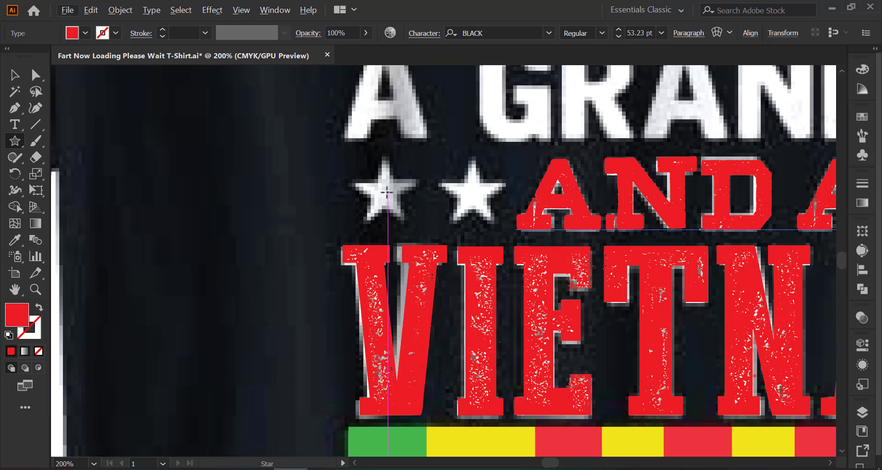
{"action": "left_click_drag", "start_coordinate": [385, 190], "coordinate": [395, 218]}
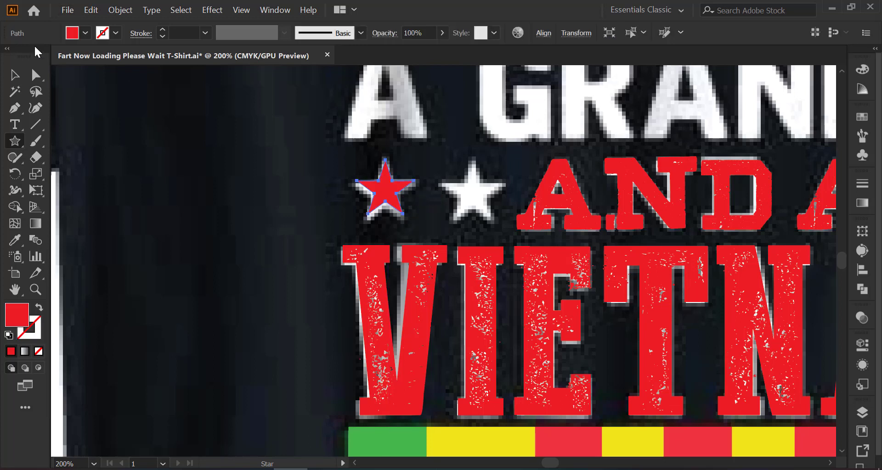
{"action": "key", "text": "v"}
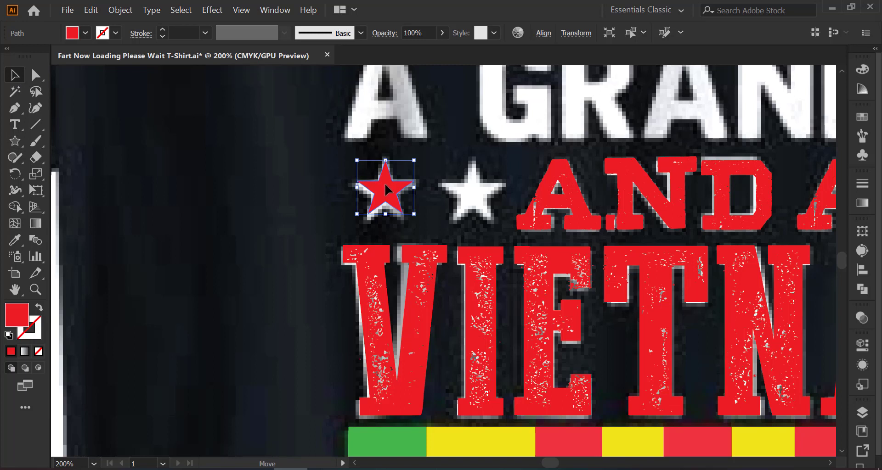
{"action": "left_click_drag", "start_coordinate": [386, 188], "coordinate": [386, 194]}
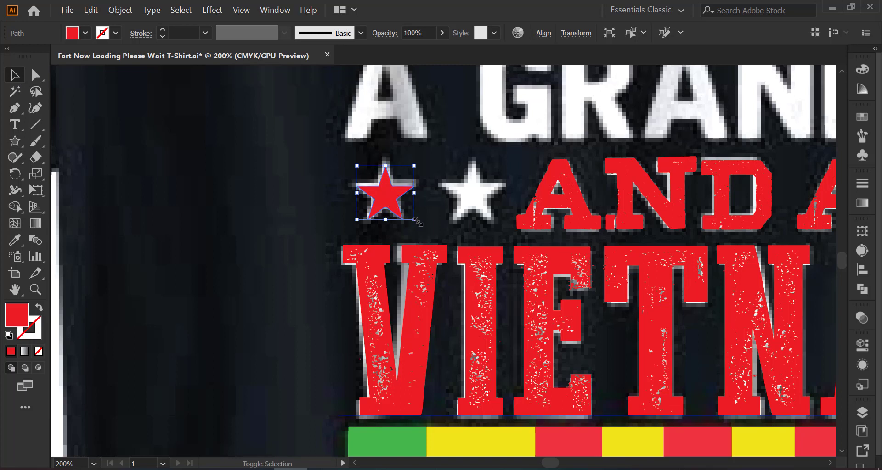
{"action": "left_click_drag", "start_coordinate": [414, 219], "coordinate": [419, 225]}
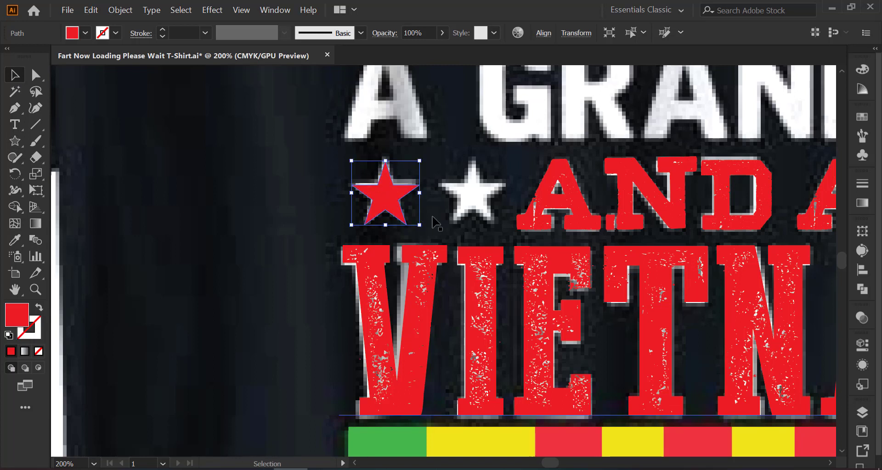
{"action": "key", "text": "Up"}
{"action": "key", "text": "Up"}
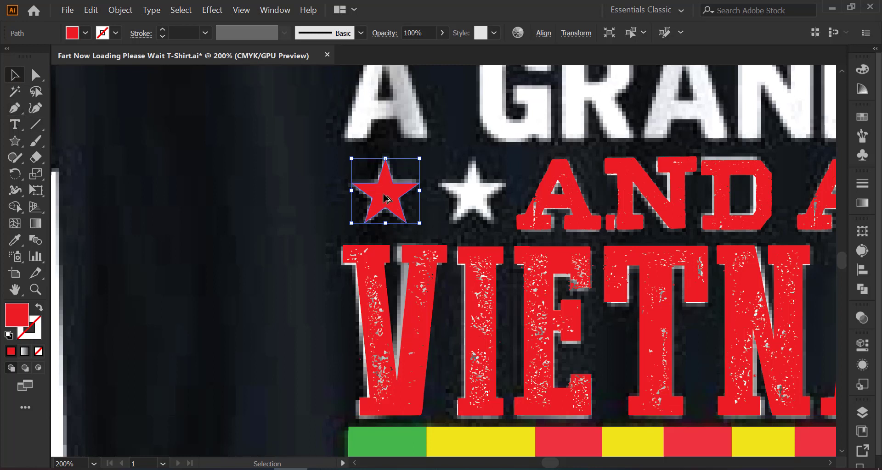
- Alt-drag red star copies onto the remaining white stars, then zoom out to view the design
{"action": "left_click_drag", "start_coordinate": [386, 198], "coordinate": [472, 195], "text": "alt"}
{"action": "key", "text": "ctrl+minus"}
{"action": "left_click_drag", "start_coordinate": [612, 272], "coordinate": [380, 272]}
{"action": "left_click_drag", "start_coordinate": [217, 201], "coordinate": [624, 198], "text": "alt"}
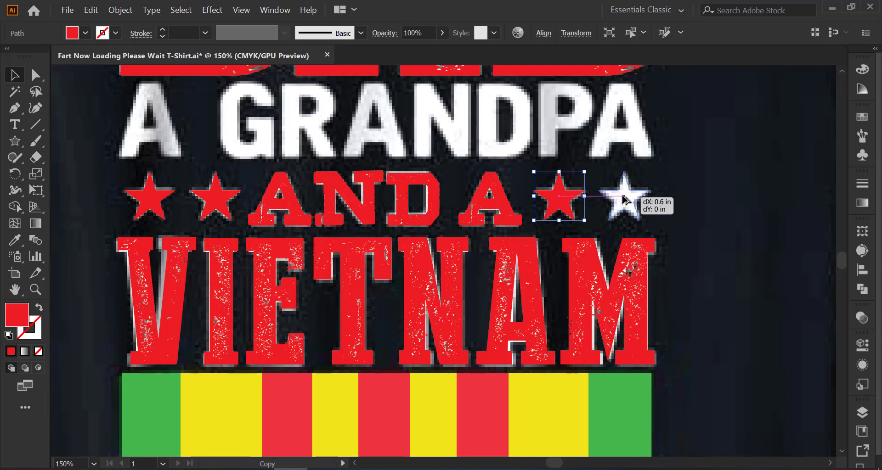
{"action": "left_click_drag", "start_coordinate": [624, 198], "coordinate": [624, 199], "text": "alt"}
{"action": "key", "text": "ctrl+minus"}
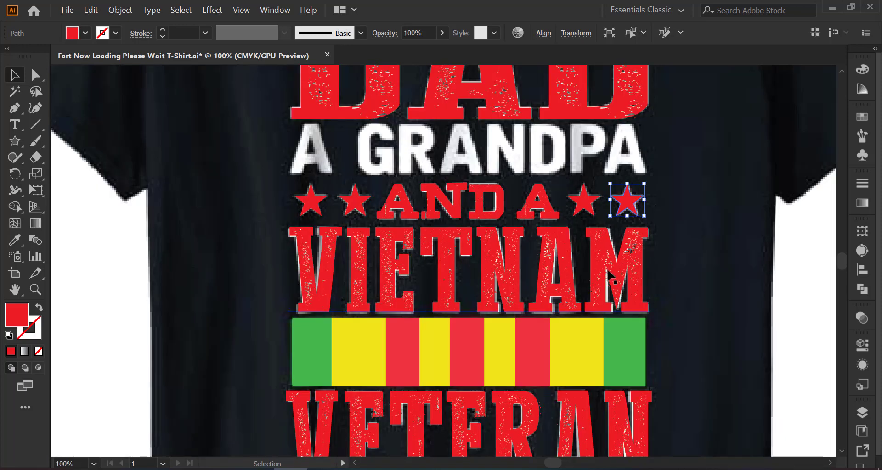
{"action": "scroll", "coordinate": [611, 276], "scroll_direction": "up", "scroll_amount": 3}
{"action": "key", "text": "ctrl+minus"}
{"action": "key", "text": "ctrl+minus"}
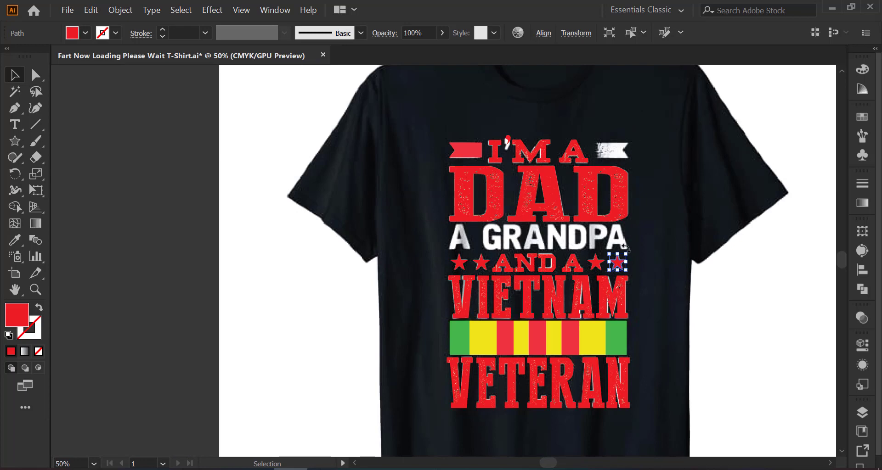
{"action": "scroll", "coordinate": [449, 151], "scroll_direction": "up", "scroll_amount": 1}
- Make a vertically reflected copy of the left red ribbon and place it right of I'M A
{"action": "right_click", "coordinate": [474, 154]}
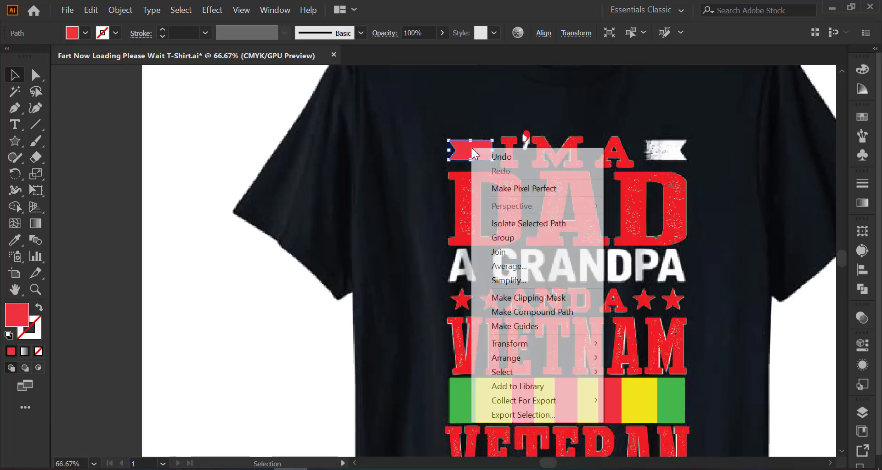
{"action": "mouse_move", "coordinate": [510, 344]}
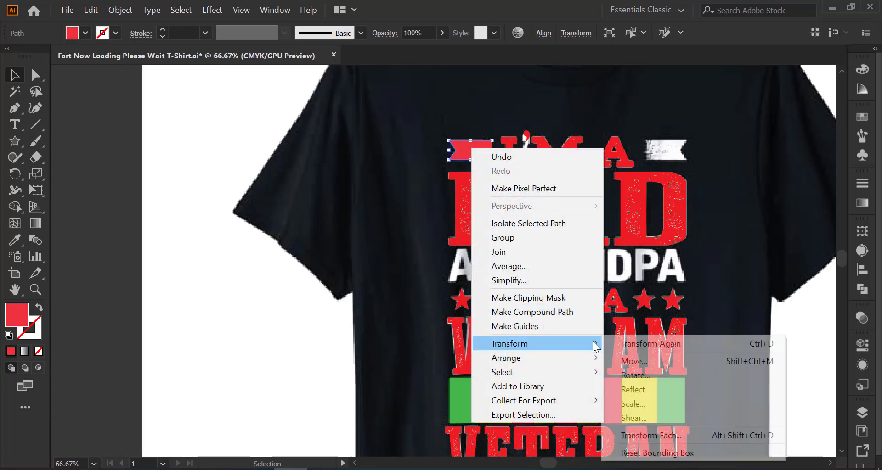
{"action": "left_click", "coordinate": [652, 388]}
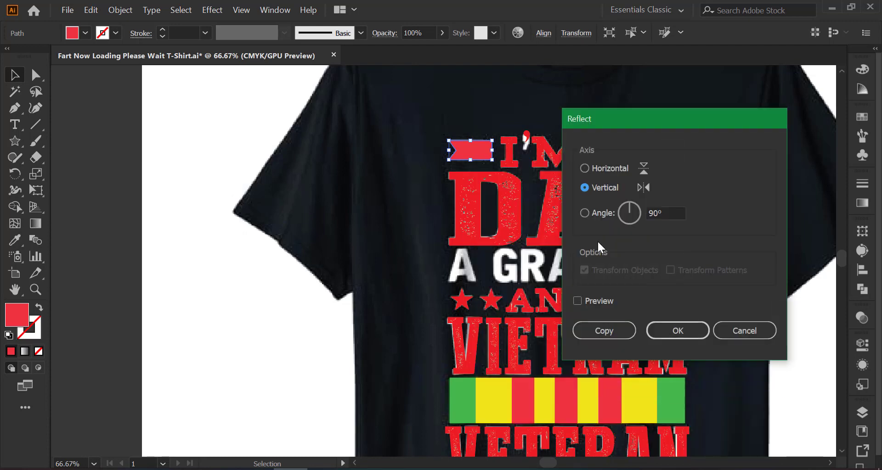
{"action": "left_click", "coordinate": [606, 301]}
{"action": "mouse_move", "coordinate": [686, 113]}
{"action": "left_mouse_down"}
{"action": "mouse_move", "coordinate": [529, 144]}
{"action": "mouse_move", "coordinate": [392, 145]}
{"action": "left_mouse_up"}
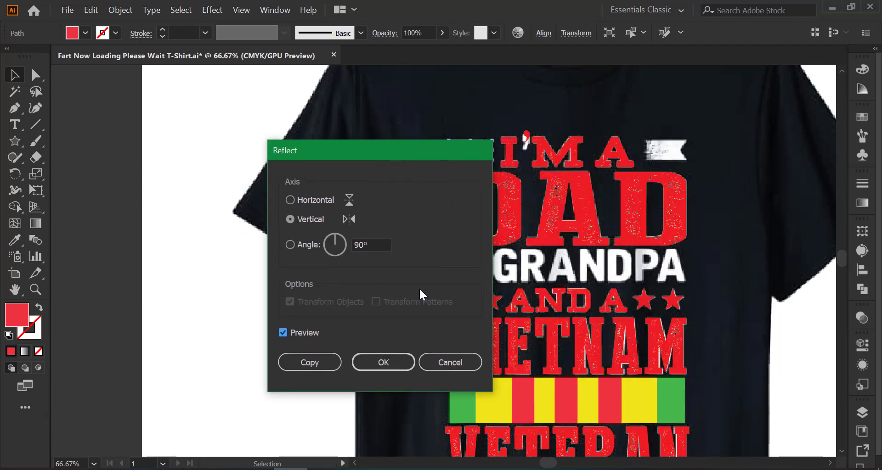
{"action": "left_click", "coordinate": [321, 361]}
{"action": "left_click_drag", "start_coordinate": [483, 152], "coordinate": [666, 154]}
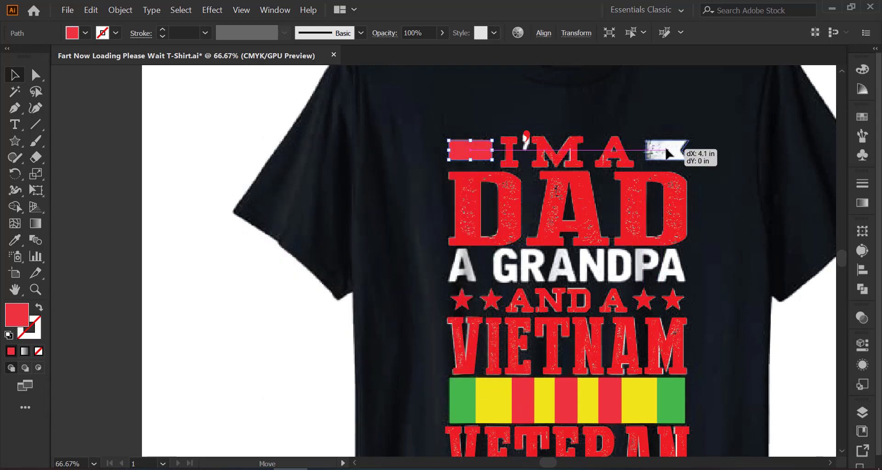
{"action": "left_click_drag", "start_coordinate": [667, 154], "coordinate": [667, 154]}
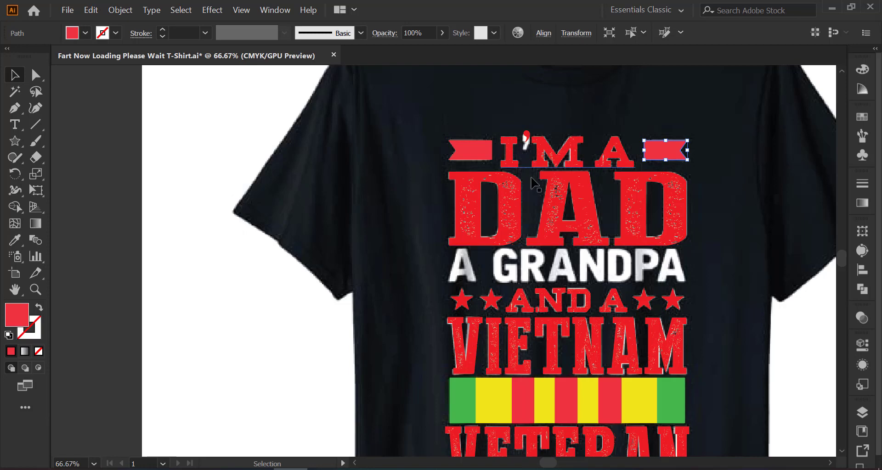
{"action": "left_click", "coordinate": [130, 177]}
- Add a new red text line reading 'A GRANDPA' on the canvas
{"action": "scroll", "coordinate": [140, 190], "scroll_direction": "down", "scroll_amount": 1}
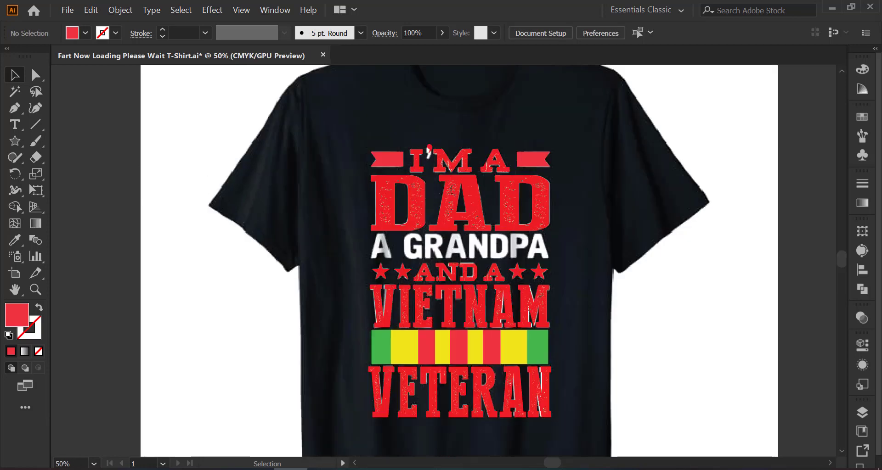
{"action": "scroll", "coordinate": [776, 303], "scroll_direction": "down", "scroll_amount": 1}
{"action": "scroll", "coordinate": [777, 299], "scroll_direction": "down", "scroll_amount": 1}
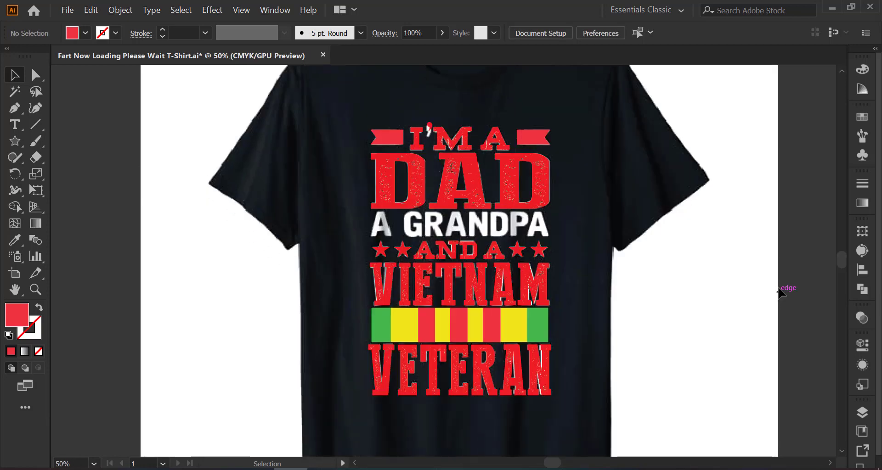
{"action": "scroll", "coordinate": [780, 288], "scroll_direction": "up", "scroll_amount": 4}
{"action": "key", "text": "t"}
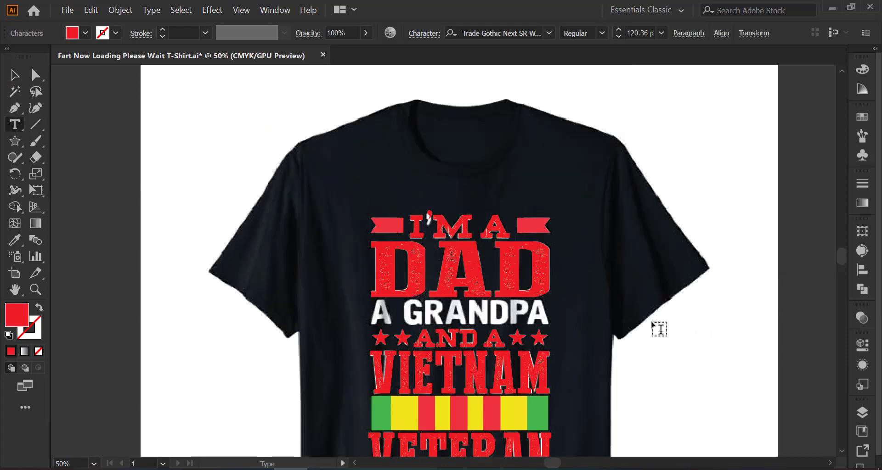
{"action": "left_click", "coordinate": [348, 138]}
{"action": "type", "text": "A "}
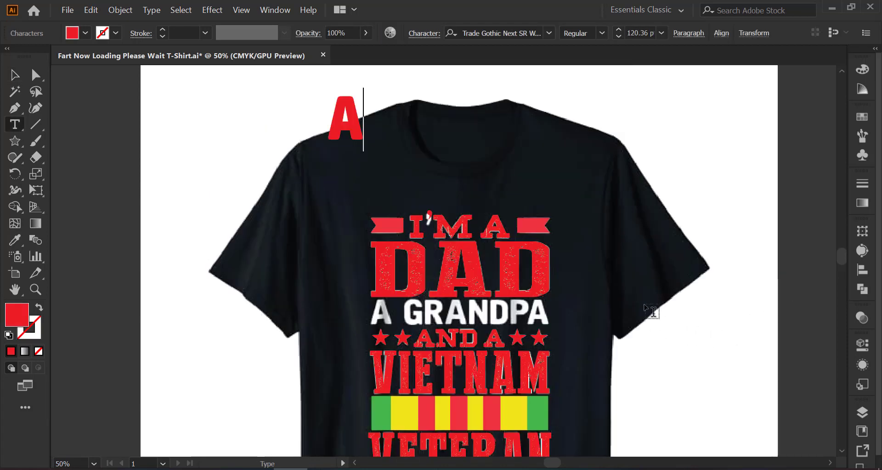
{"action": "type", "text": "G"}
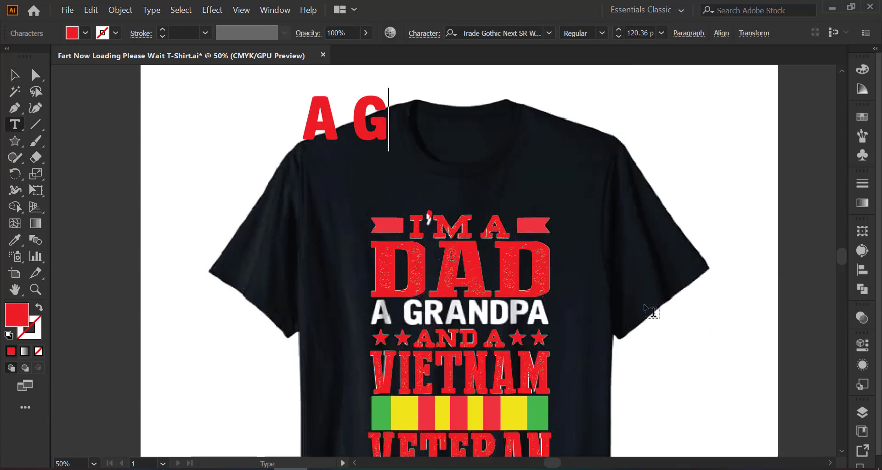
{"action": "type", "text": "RAN"}
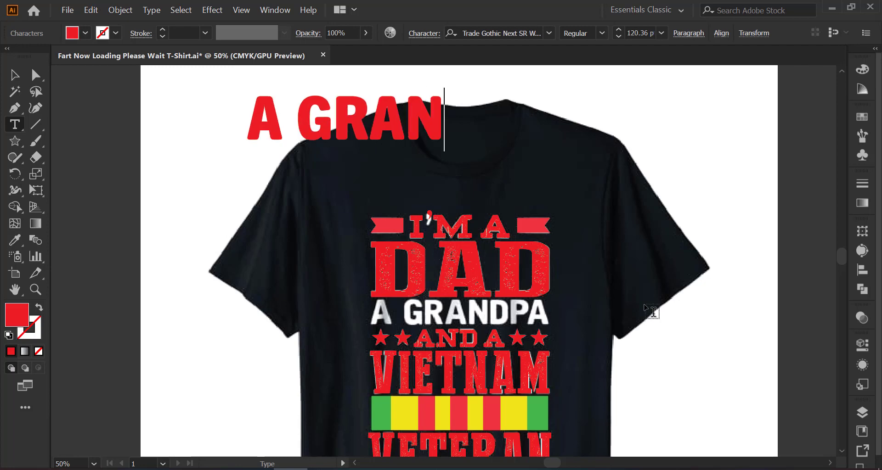
{"action": "type", "text": "DPA"}
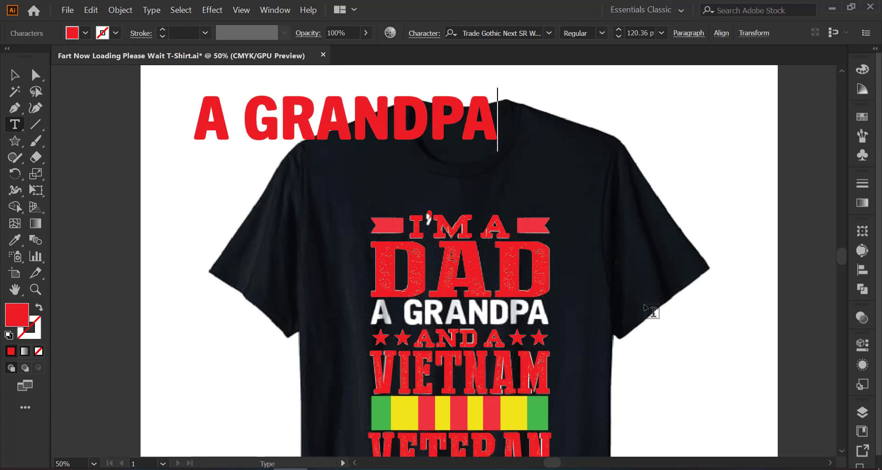
{"action": "left_click", "coordinate": [14, 74]}
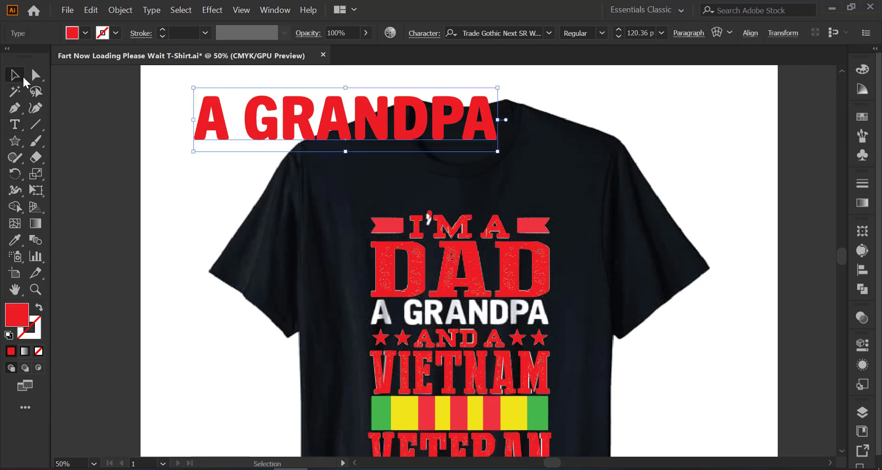
- Move the A GRANDPA text onto the white A GRANDPA line, shrinking it to 88.76 pt
{"action": "left_click_drag", "start_coordinate": [423, 136], "coordinate": [504, 180]}
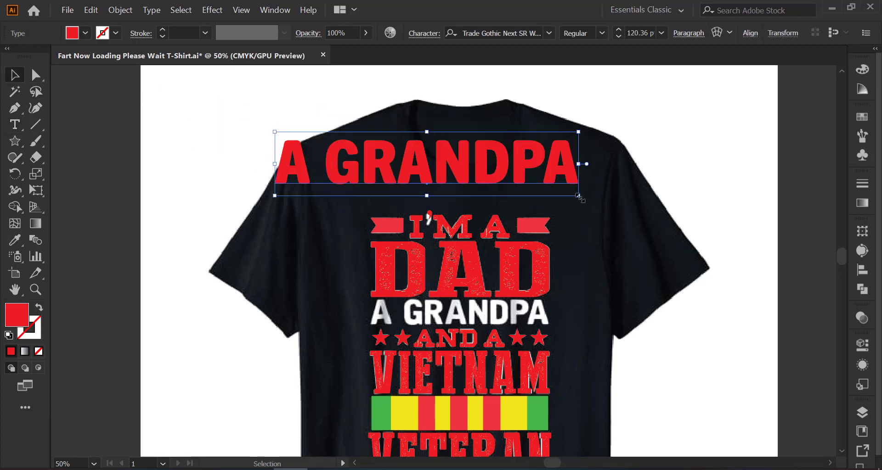
{"action": "left_click_drag", "start_coordinate": [580, 198], "coordinate": [540, 188]}
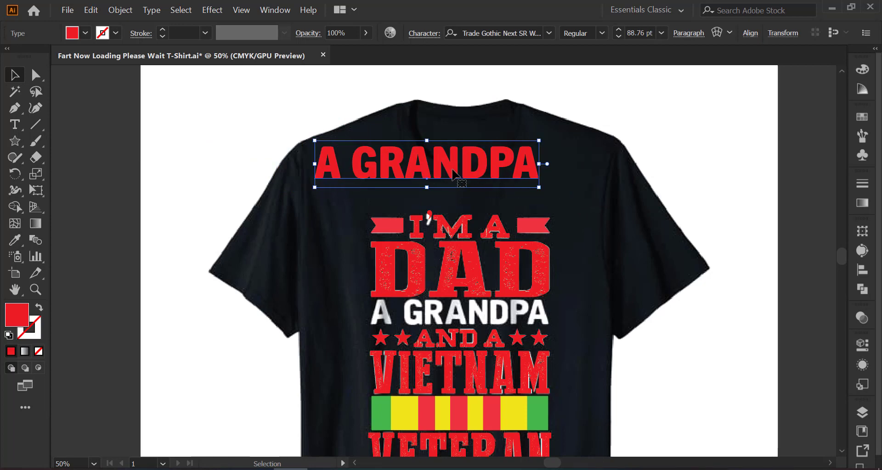
{"action": "left_click_drag", "start_coordinate": [453, 175], "coordinate": [500, 323]}
{"action": "key", "text": "ctrl+plus"}
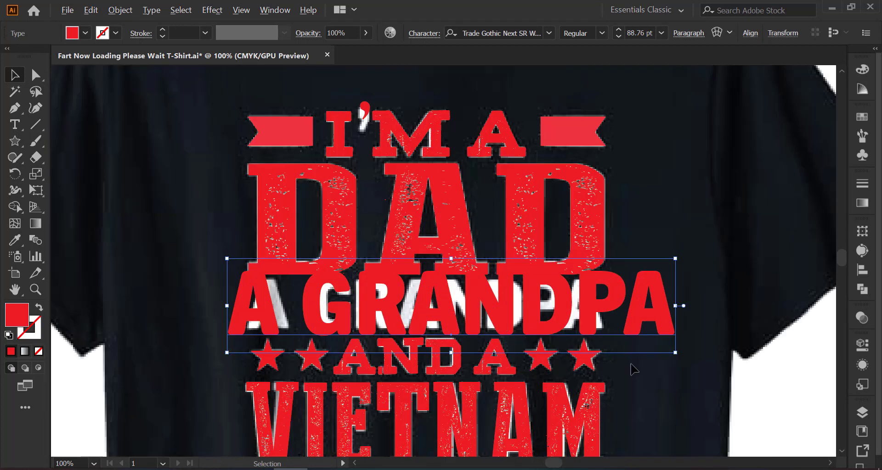
- Fine-tune the red text to 66.89 pt and stretch it to cover the white line exactly
{"action": "left_click_drag", "start_coordinate": [675, 353], "coordinate": [609, 339]}
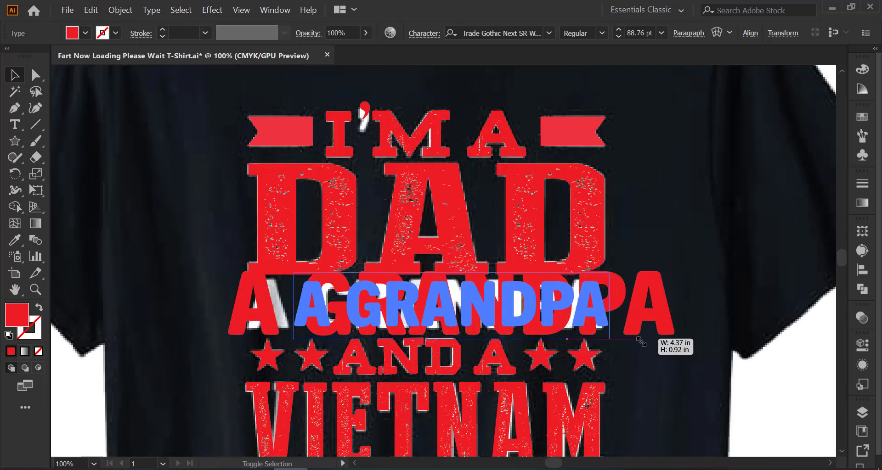
{"action": "left_click_drag", "start_coordinate": [526, 305], "coordinate": [486, 300]}
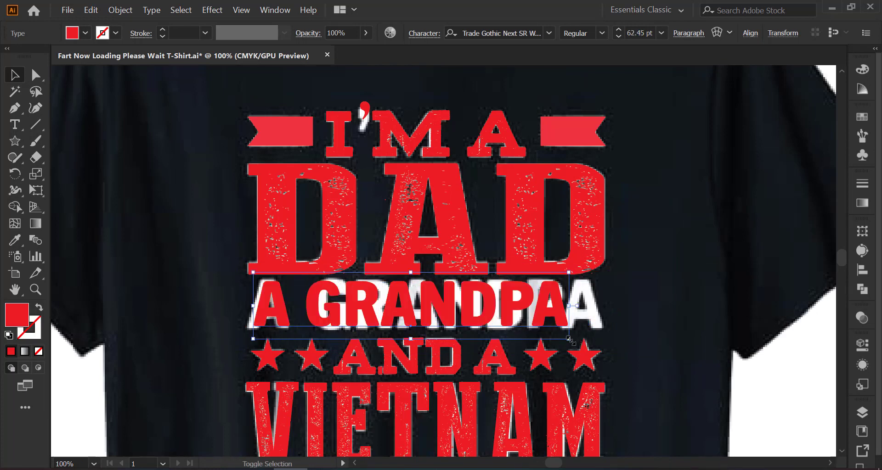
{"action": "left_click_drag", "start_coordinate": [569, 339], "coordinate": [580, 341]}
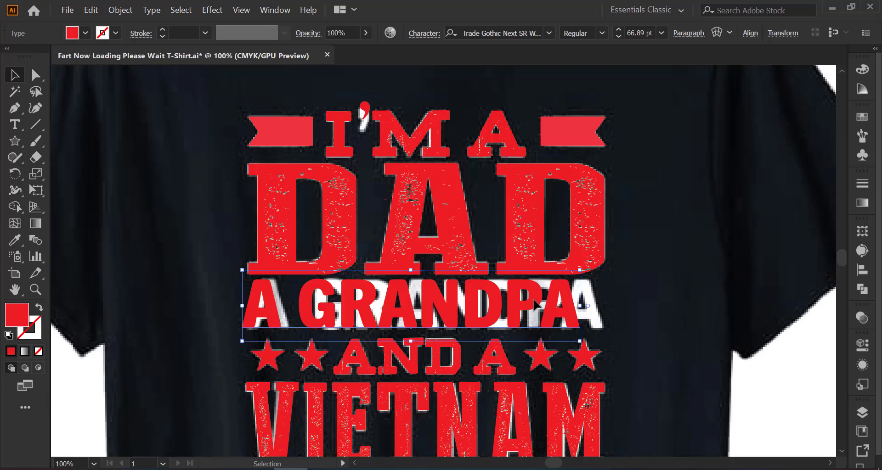
{"action": "left_click_drag", "start_coordinate": [535, 304], "coordinate": [602, 308]}
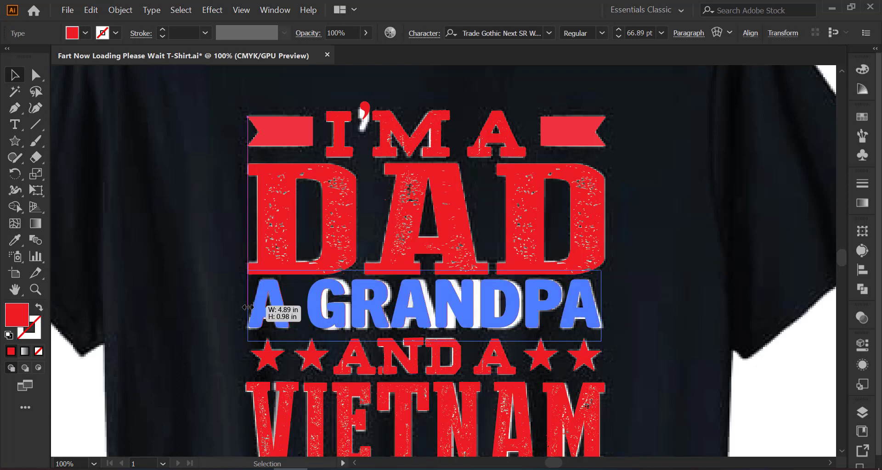
{"action": "left_click_drag", "start_coordinate": [248, 306], "coordinate": [247, 307]}
{"action": "left_click_drag", "start_coordinate": [604, 306], "coordinate": [605, 305]}
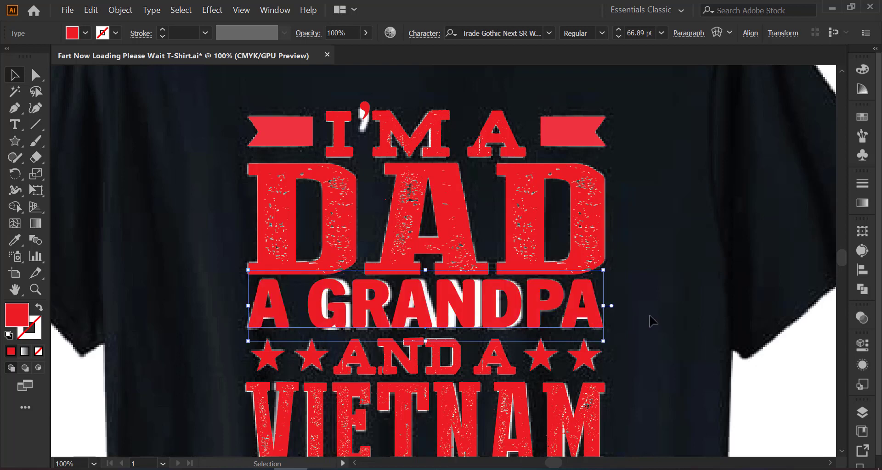
{"action": "scroll", "coordinate": [652, 321], "scroll_direction": "down", "scroll_amount": 1}
{"action": "scroll", "coordinate": [648, 317], "scroll_direction": "down", "scroll_amount": 1}
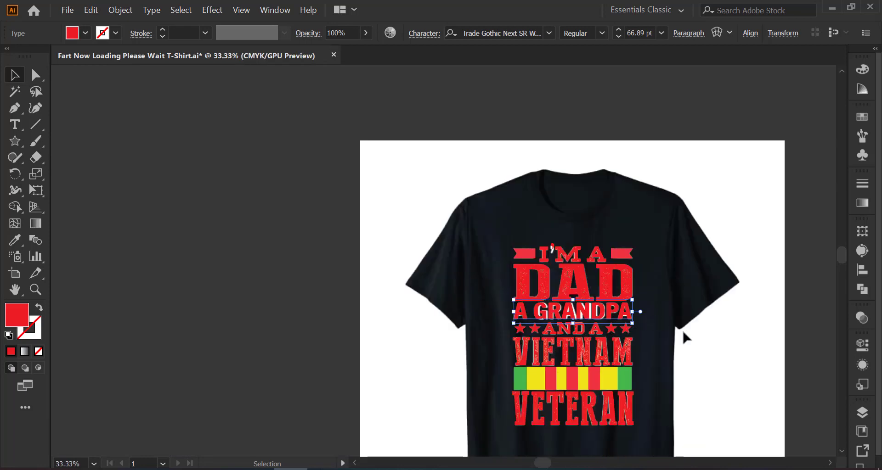
- Open the Layers panel and move the T-shirt photo about 5.79 in left, away from the red lettering
{"action": "scroll", "coordinate": [681, 328], "scroll_direction": "down", "scroll_amount": 1}
{"action": "left_click", "coordinate": [737, 282]}
{"action": "scroll", "coordinate": [712, 267], "scroll_direction": "down", "scroll_amount": 4}
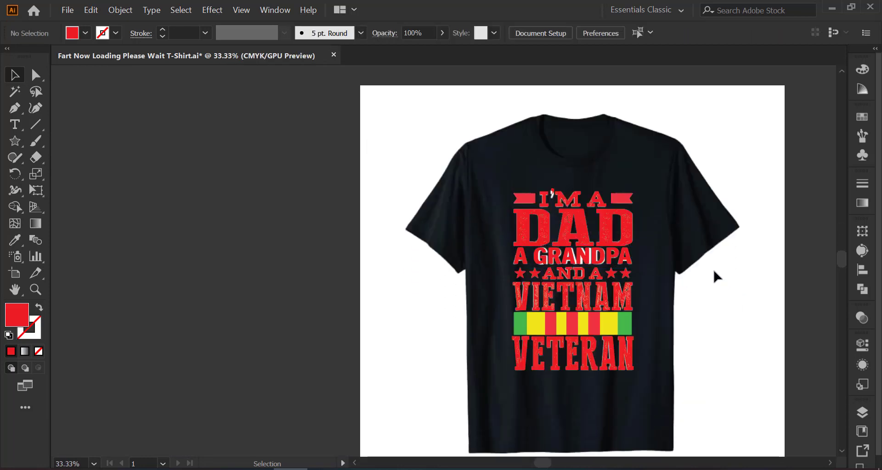
{"action": "left_click_drag", "start_coordinate": [729, 220], "coordinate": [693, 236]}
{"action": "left_click", "coordinate": [866, 353]}
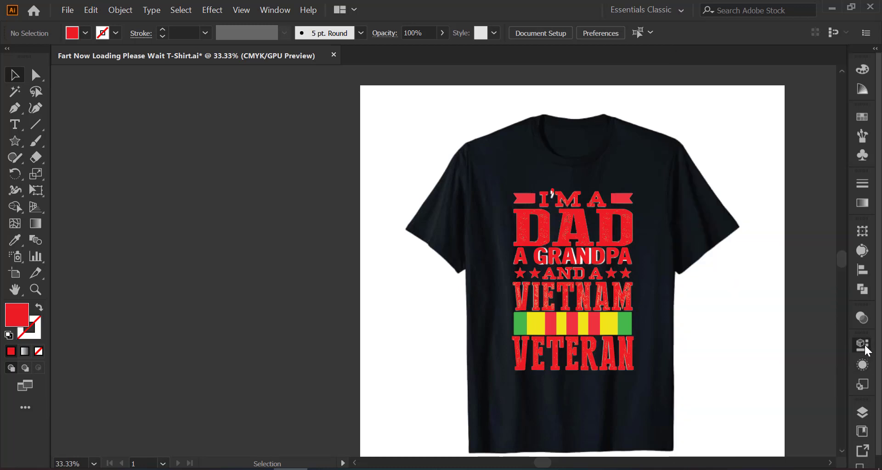
{"action": "left_click", "coordinate": [863, 413]}
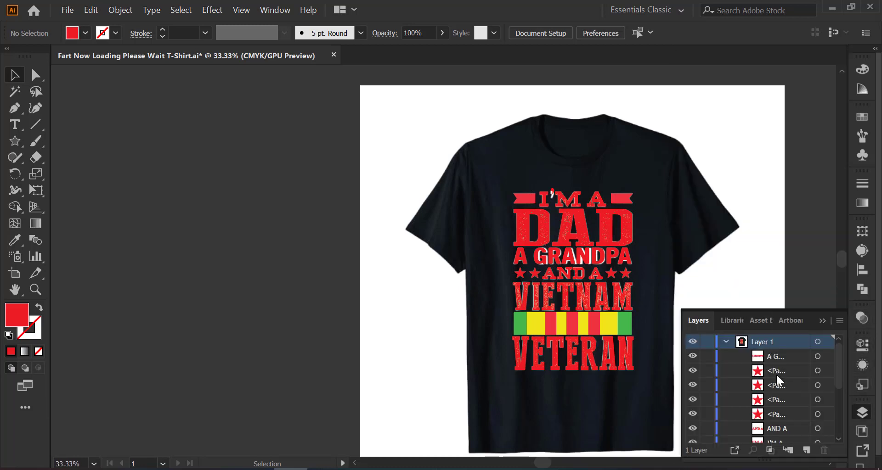
{"action": "scroll", "coordinate": [771, 395], "scroll_direction": "down", "scroll_amount": 2}
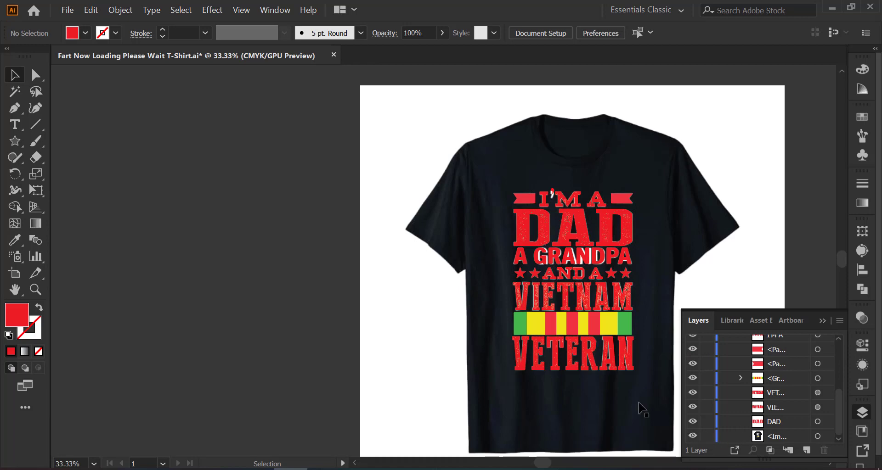
{"action": "left_click_drag", "start_coordinate": [652, 185], "coordinate": [389, 178]}
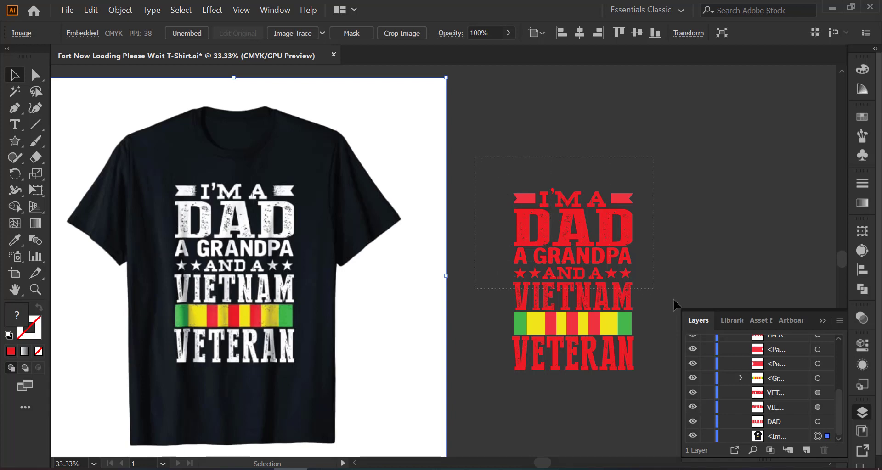
- Recolour the red design lines above VETERAN to a white fill
{"action": "left_click_drag", "start_coordinate": [678, 299], "coordinate": [506, 179]}
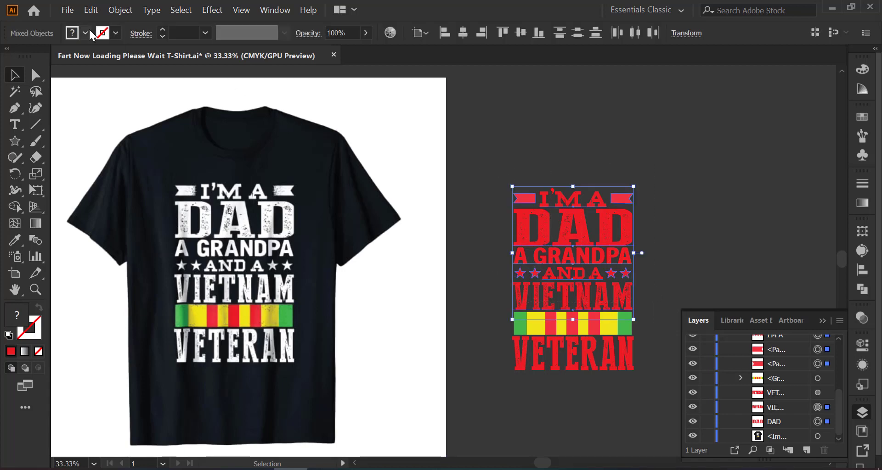
{"action": "left_click", "coordinate": [85, 33]}
{"action": "left_click", "coordinate": [30, 56]}
{"action": "key", "text": "Escape"}
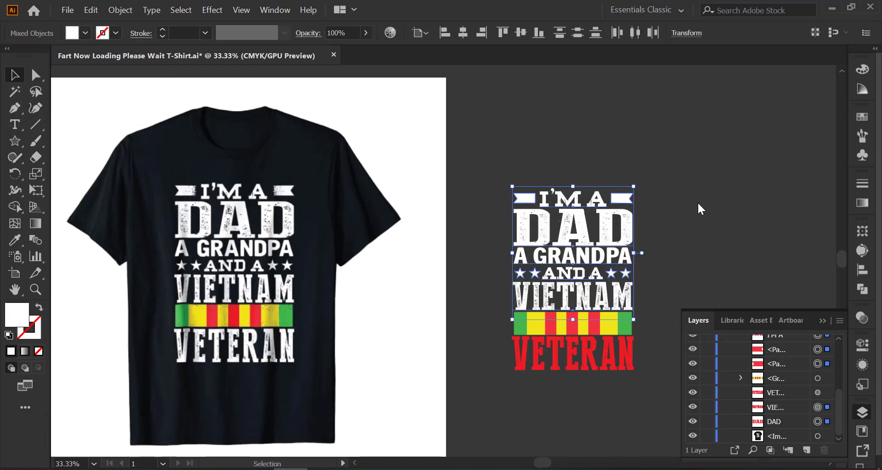
{"action": "left_click", "coordinate": [697, 203]}
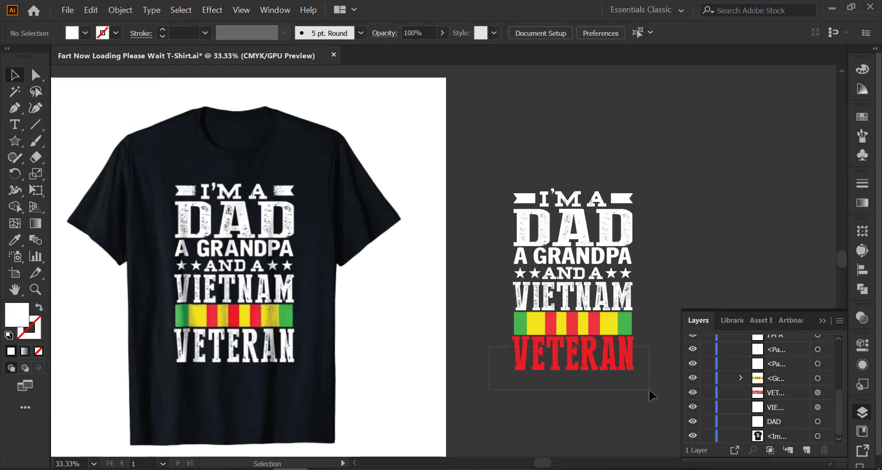
- Give the VETERAN text a white fill and collapse the Layers panel
{"action": "left_click_drag", "start_coordinate": [649, 389], "coordinate": [649, 390]}
{"action": "left_click", "coordinate": [85, 33]}
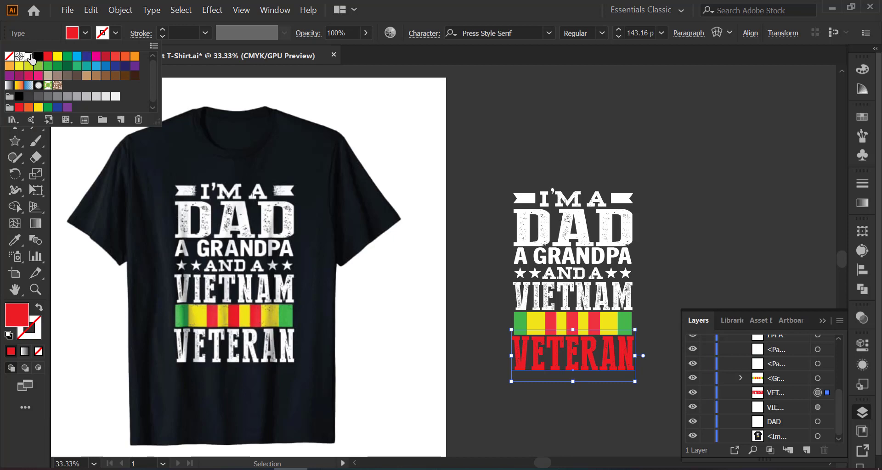
{"action": "left_click", "coordinate": [28, 56]}
{"action": "left_click", "coordinate": [621, 135]}
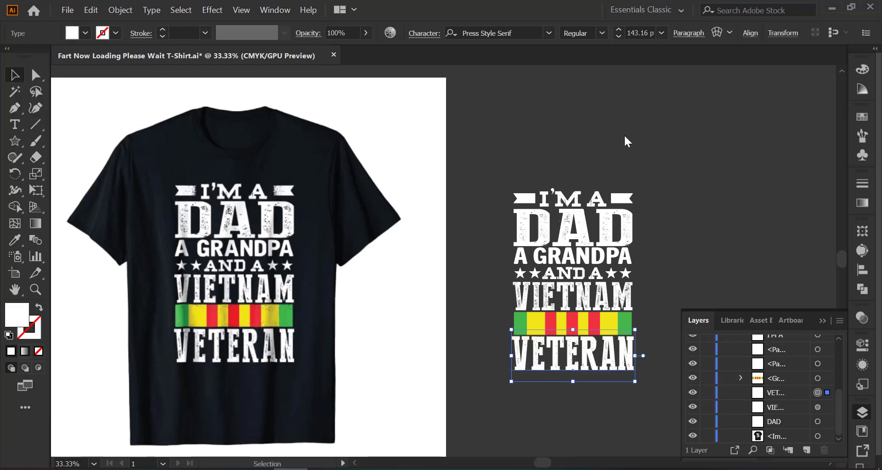
{"action": "left_click", "coordinate": [822, 321]}
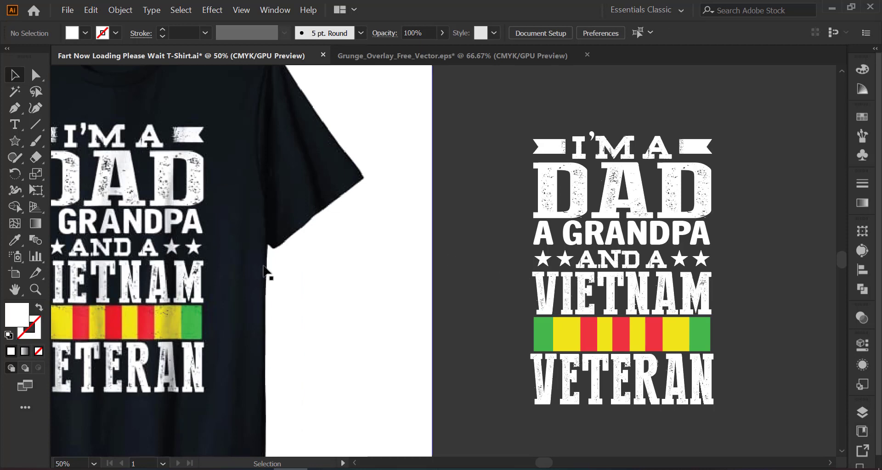
- Delete the T-shirt mockup image and zoom out to the empty artboard
{"action": "left_click", "coordinate": [256, 257]}
{"action": "key", "text": "Delete"}
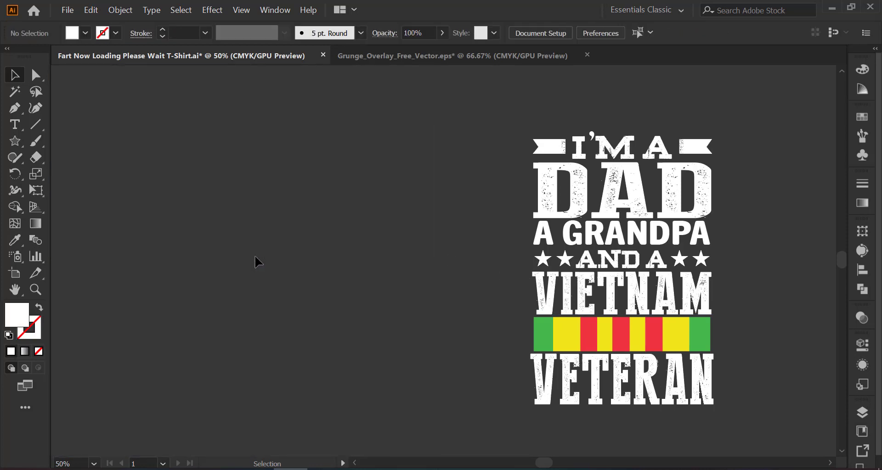
{"action": "scroll", "coordinate": [255, 257], "scroll_direction": "down", "scroll_amount": 1}
{"action": "key", "text": "ctrl+alt+0"}
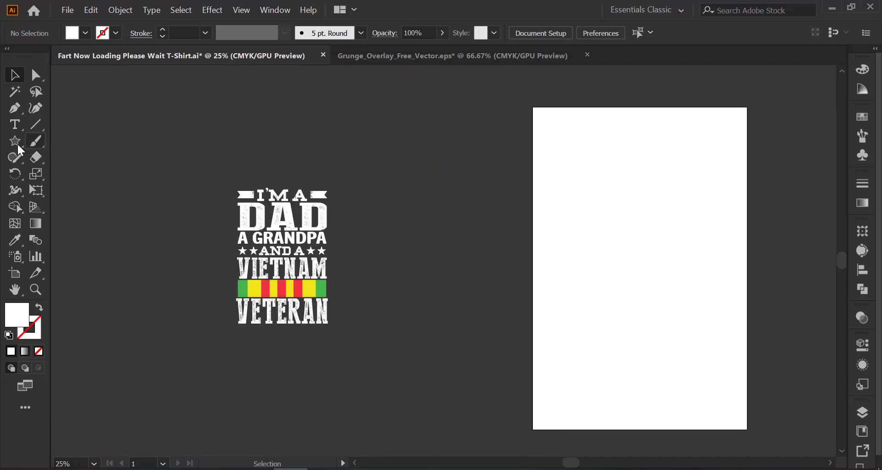
- Draw a black-filled rectangle about 12.08 by 17.9 in covering the whole artboard
{"action": "left_click_drag", "start_coordinate": [15, 141], "coordinate": [40, 142]}
{"action": "left_click", "coordinate": [86, 33]}
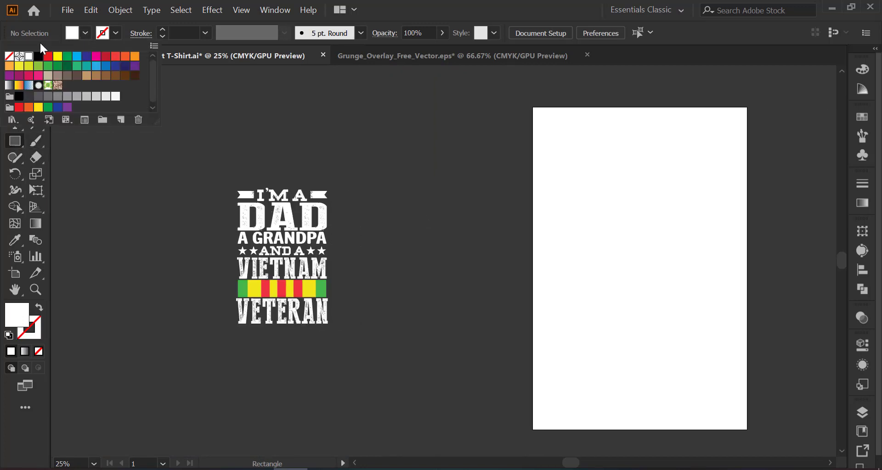
{"action": "left_click", "coordinate": [41, 59]}
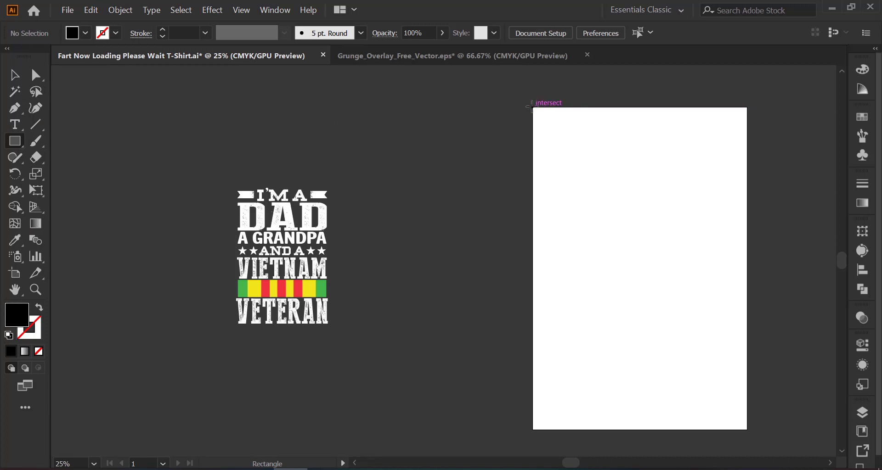
{"action": "left_click_drag", "start_coordinate": [533, 109], "coordinate": [747, 430]}
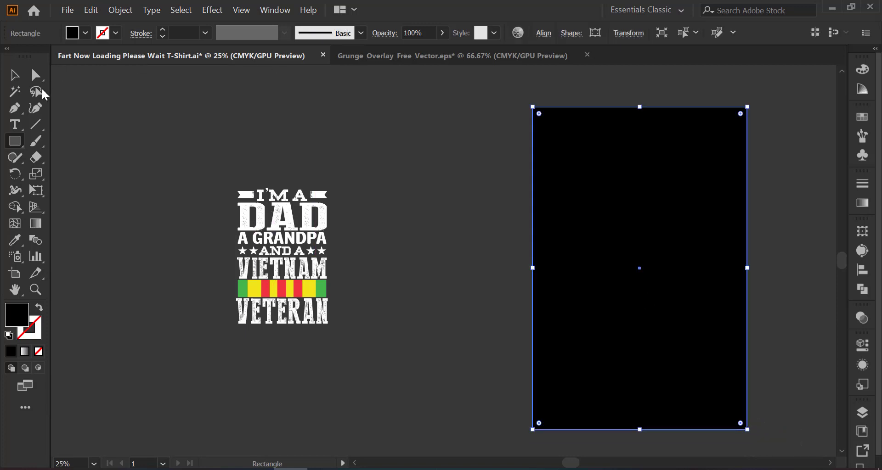
{"action": "left_click", "coordinate": [14, 75]}
{"action": "left_click", "coordinate": [339, 111]}
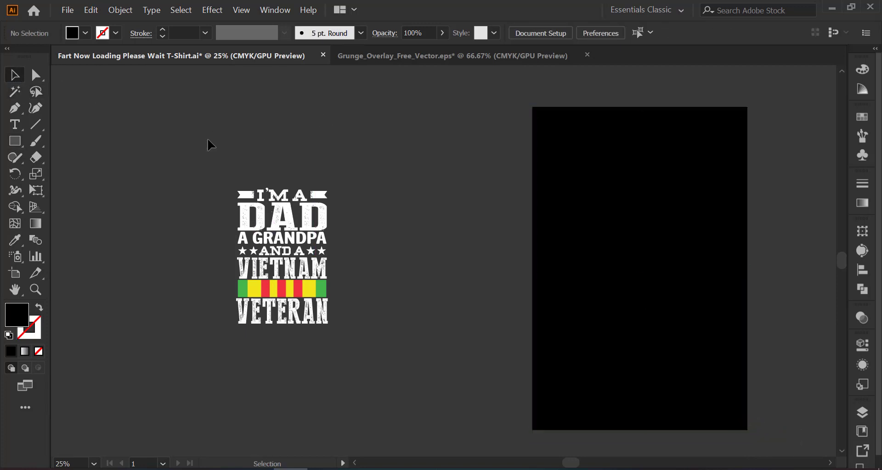
- Group all pieces of the white design with Object > Group
{"action": "left_click_drag", "start_coordinate": [340, 368], "coordinate": [296, 215]}
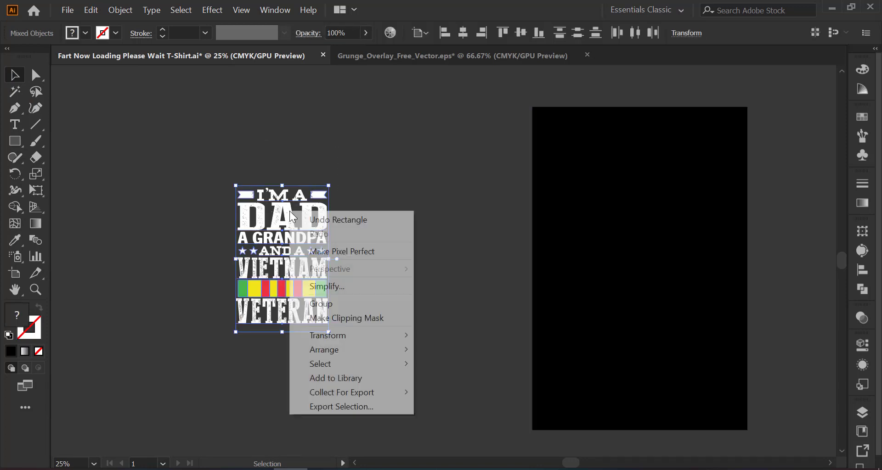
{"action": "right_click", "coordinate": [292, 215]}
{"action": "left_click", "coordinate": [120, 10]}
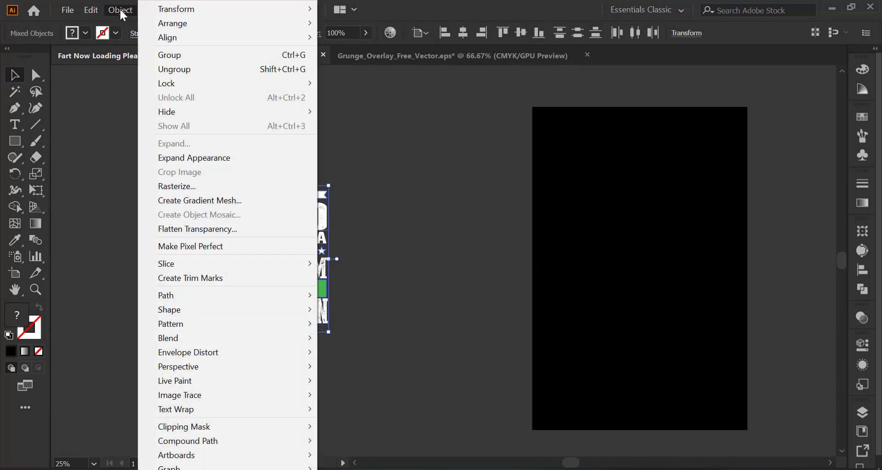
{"action": "left_click", "coordinate": [175, 54]}
- Move the grouped design onto the black artboard and enlarge it
{"action": "left_click_drag", "start_coordinate": [285, 222], "coordinate": [633, 230]}
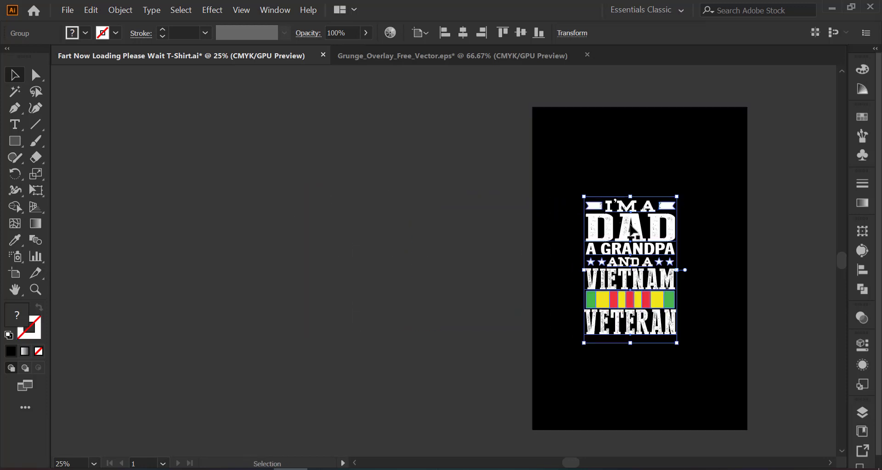
{"action": "key", "text": "ctrl+0"}
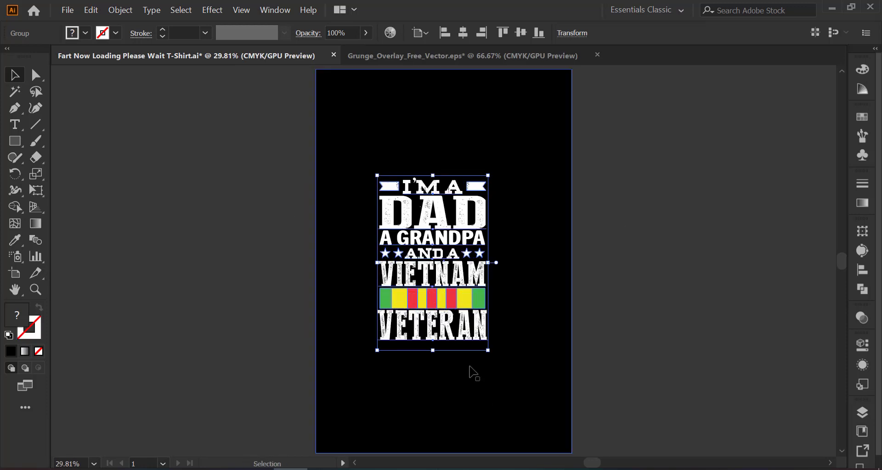
{"action": "left_click_drag", "start_coordinate": [490, 351], "coordinate": [574, 423]}
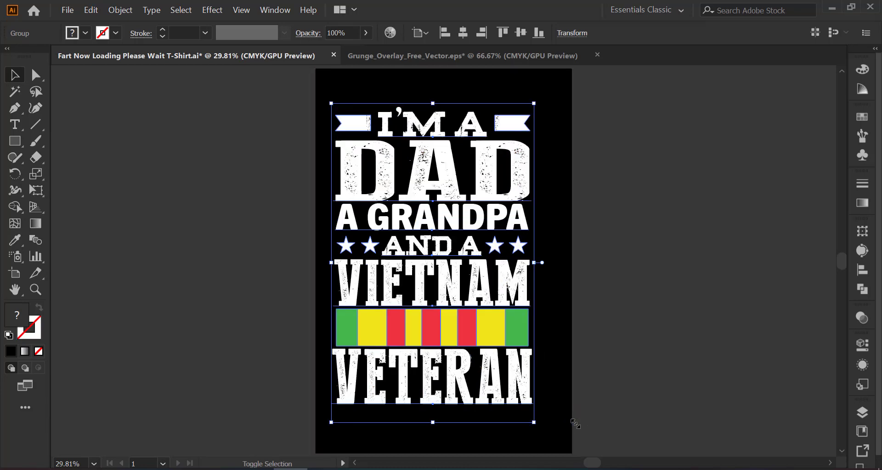
{"action": "left_click_drag", "start_coordinate": [491, 313], "coordinate": [511, 319]}
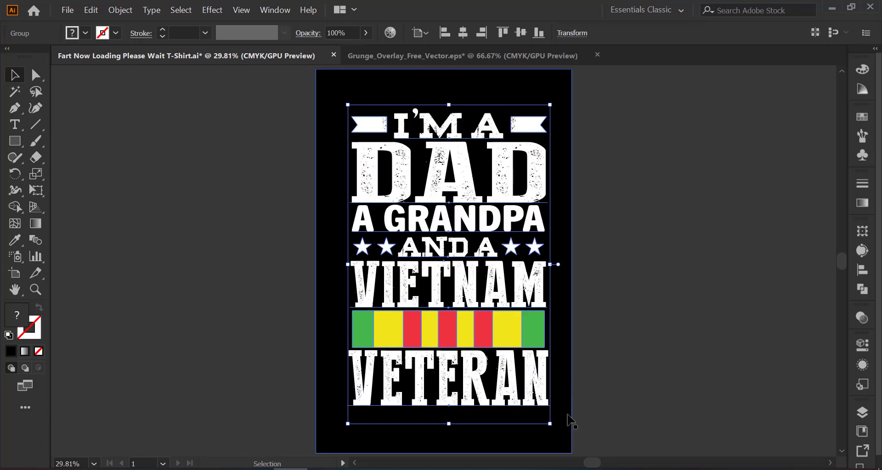
{"action": "left_click_drag", "start_coordinate": [550, 423], "coordinate": [566, 440]}
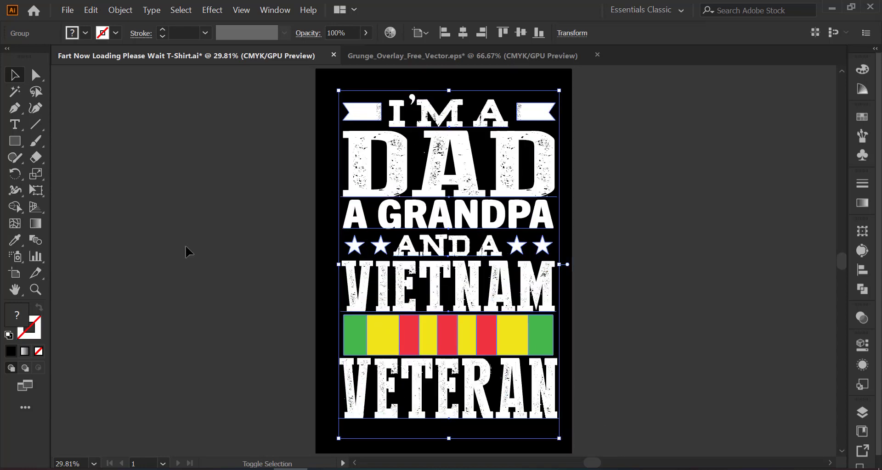
{"action": "left_click", "coordinate": [173, 201]}
- Centre the design horizontally and vertically with the black background
{"action": "left_click", "coordinate": [546, 178]}
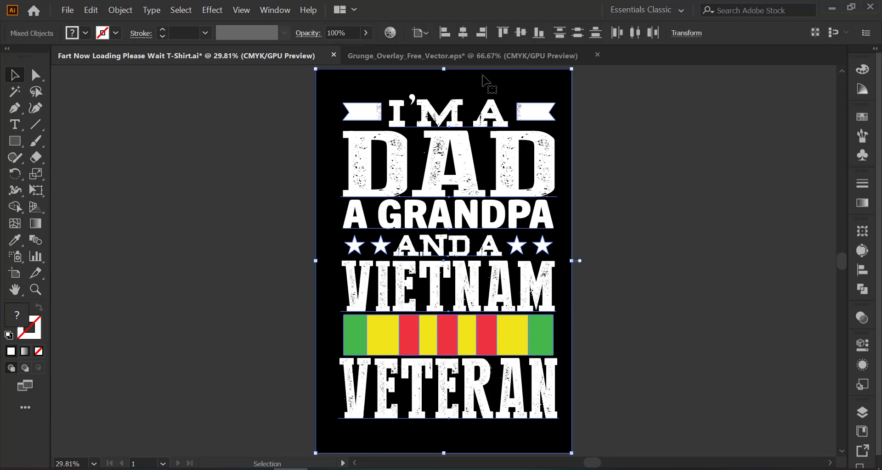
{"action": "left_click", "coordinate": [464, 32]}
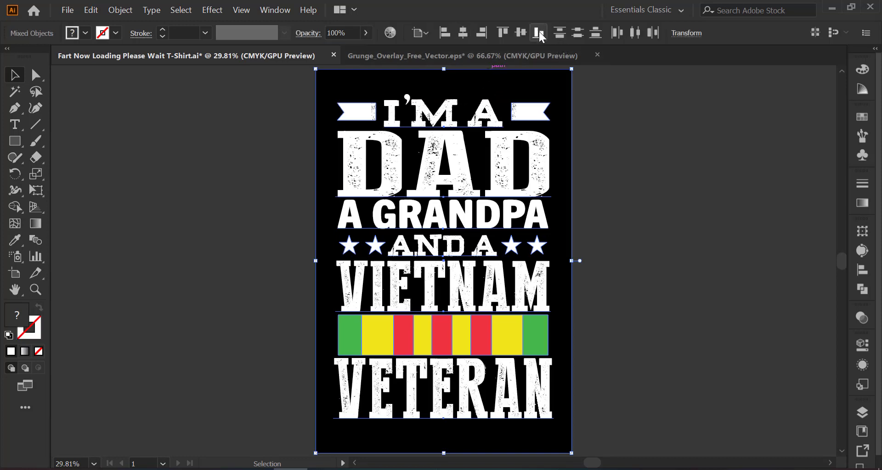
{"action": "left_click", "coordinate": [521, 32]}
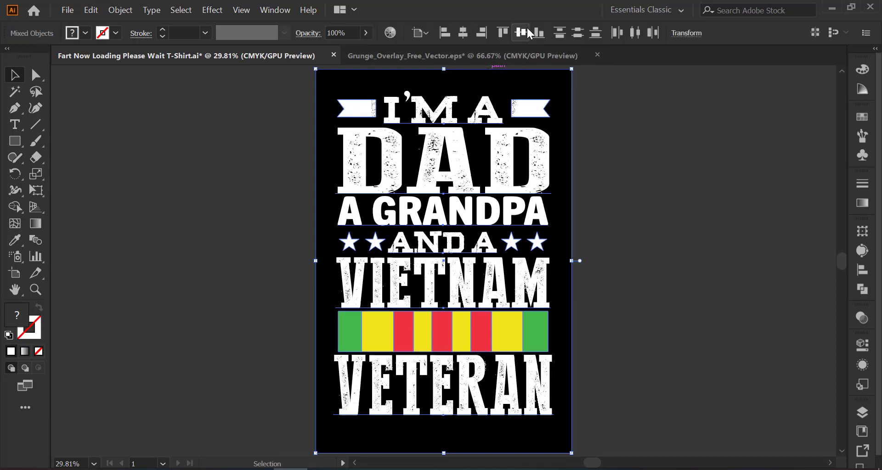
{"action": "left_click", "coordinate": [687, 256]}
- Enlarge the design slightly to fill the artboard and re-centre all artwork
{"action": "left_click", "coordinate": [506, 322]}
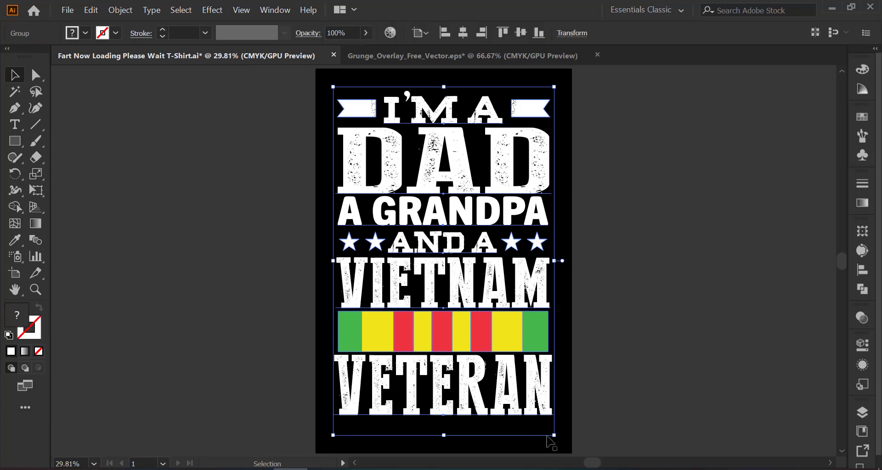
{"action": "left_click_drag", "start_coordinate": [554, 435], "coordinate": [561, 442]}
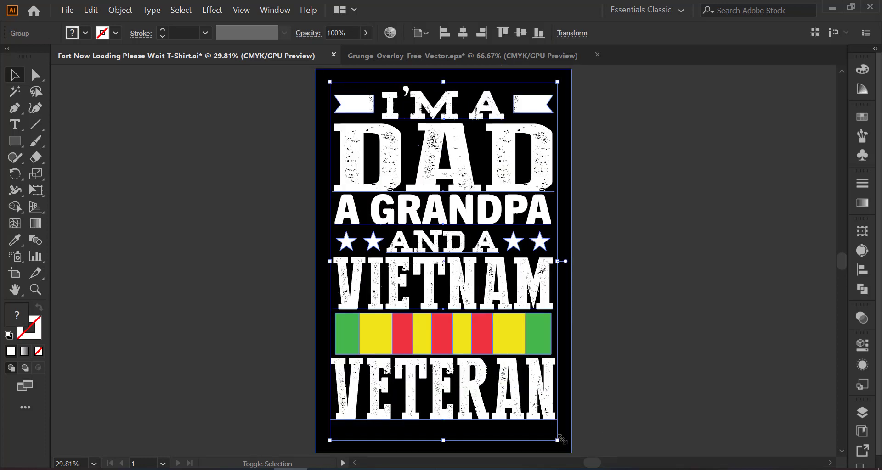
{"action": "left_click", "coordinate": [636, 390]}
{"action": "key", "text": "ctrl+a"}
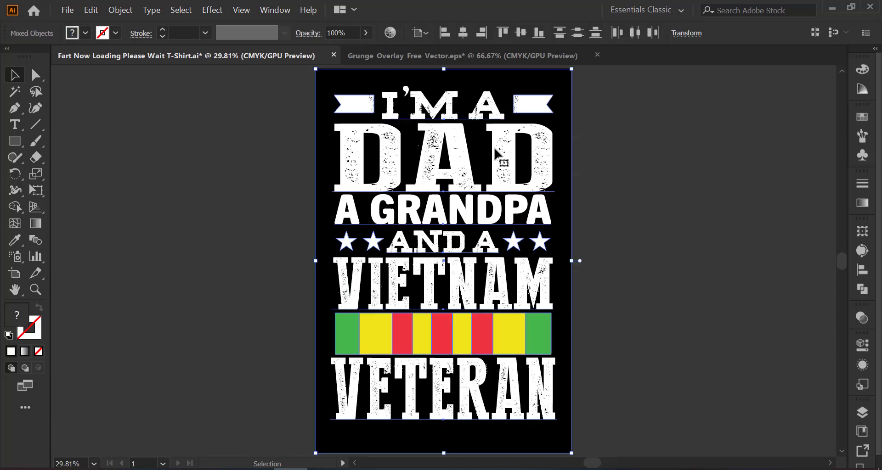
{"action": "left_click", "coordinate": [463, 33]}
{"action": "left_click", "coordinate": [520, 32]}
{"action": "left_click", "coordinate": [649, 180]}
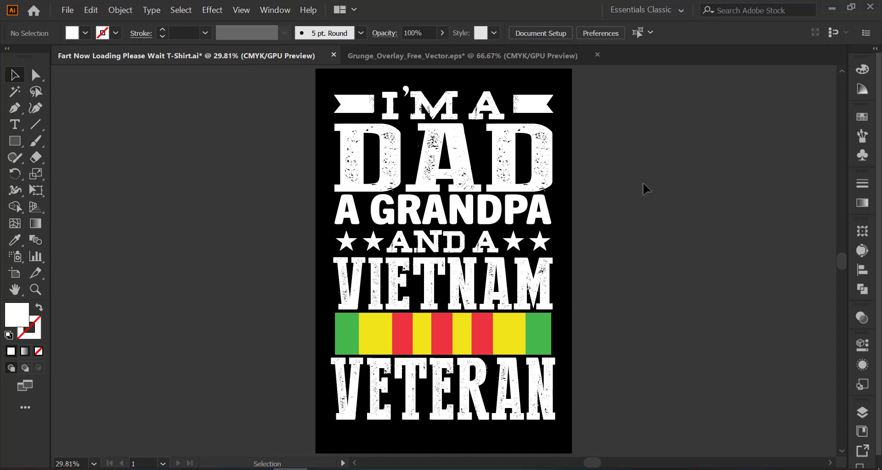